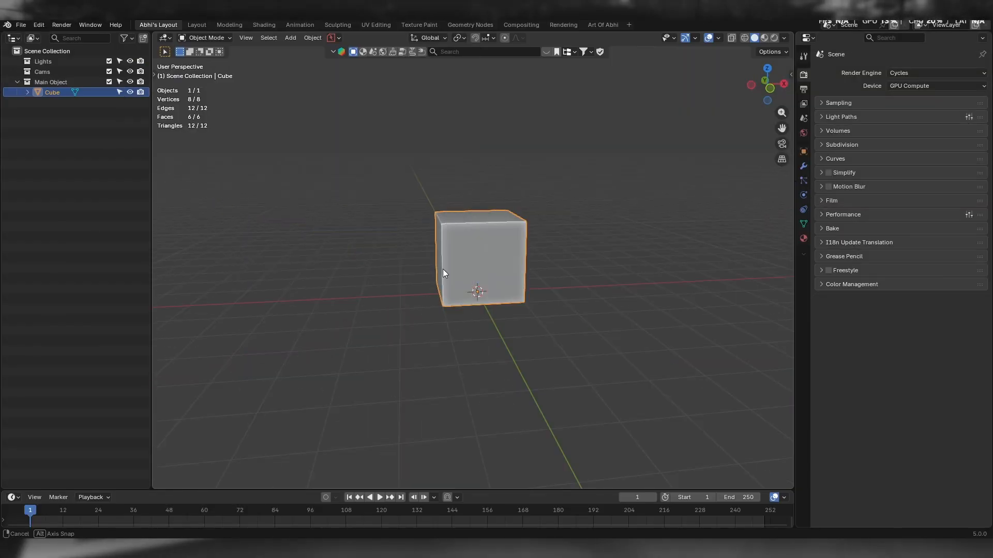
mouse_move(442, 269)
middle_down()
mouse_move(500, 294)
mouse_move(508, 277)
mouse_move(483, 285)
mouse_move(456, 262)
middle_up()
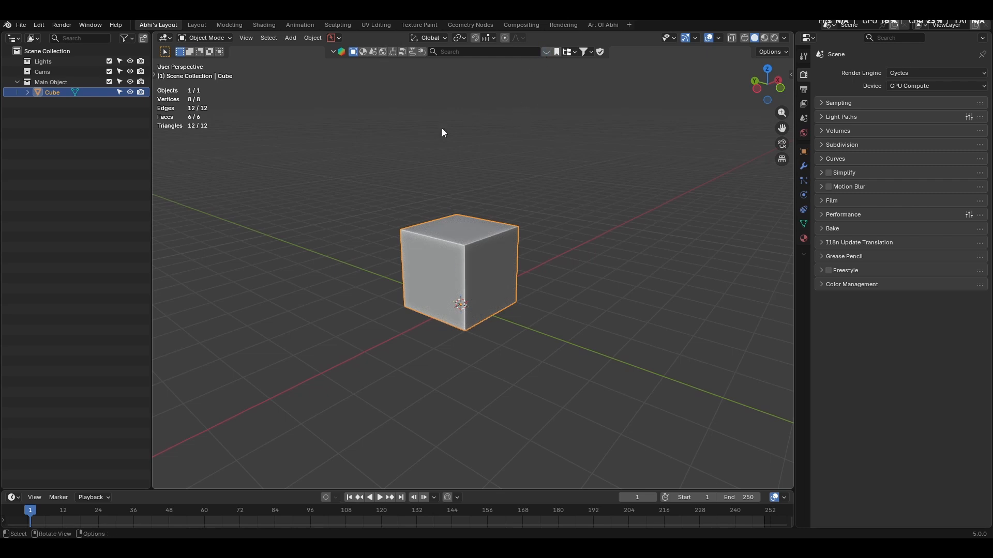
middle_drag(426, 278, 297, 273)
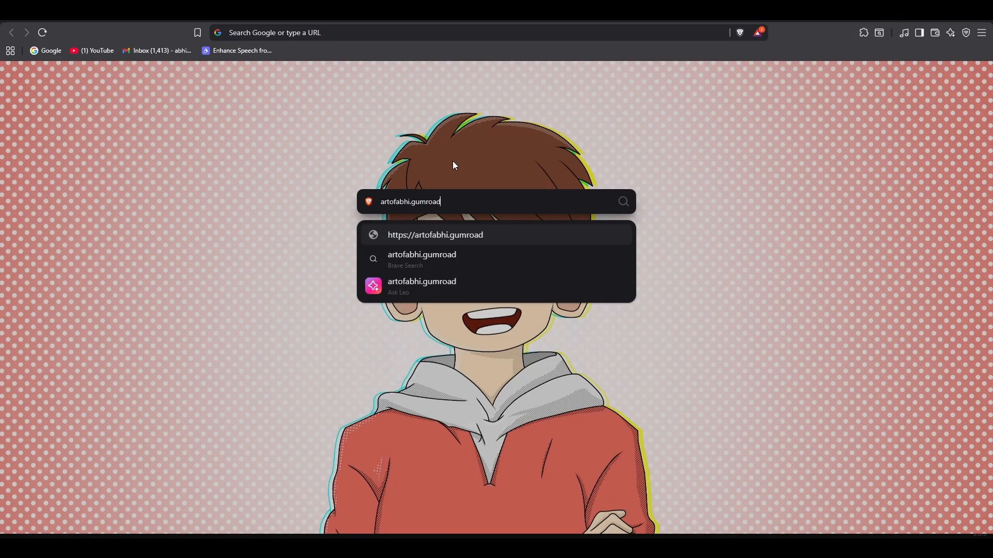
- Search artofabhi.gumroad.com in the browser for "custom file" and open the product Art Of Abhi's Blender Custom Default Settings File
text(.com)
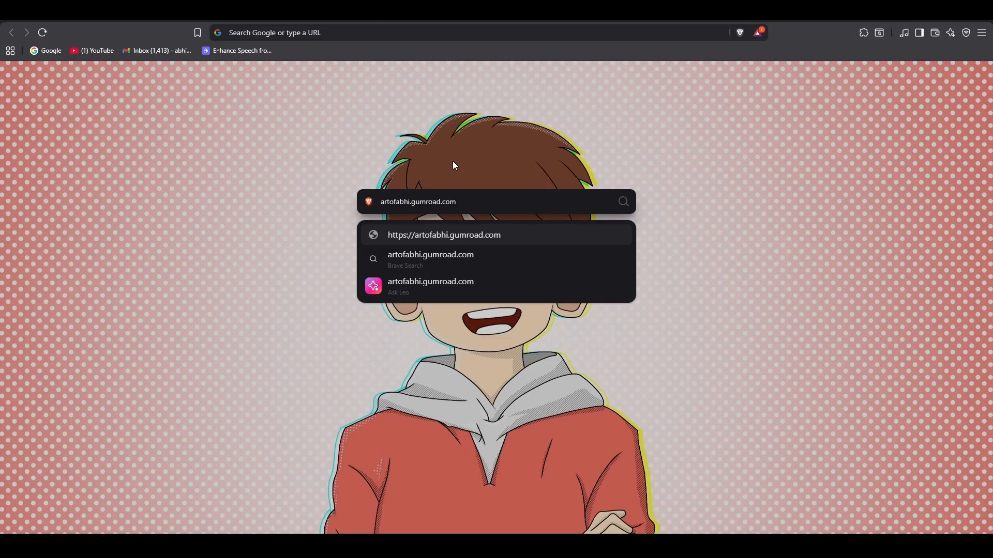
key(Return)
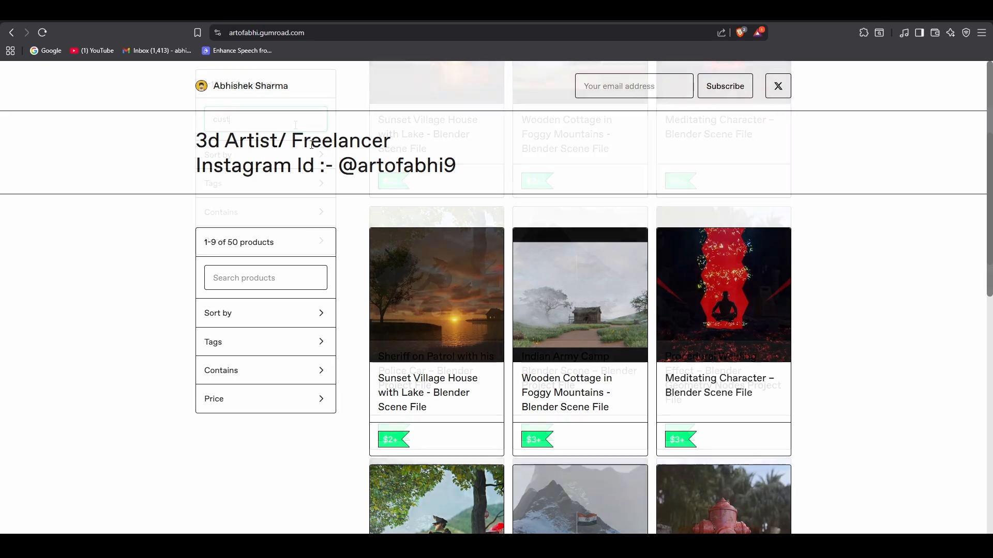
text(om file)
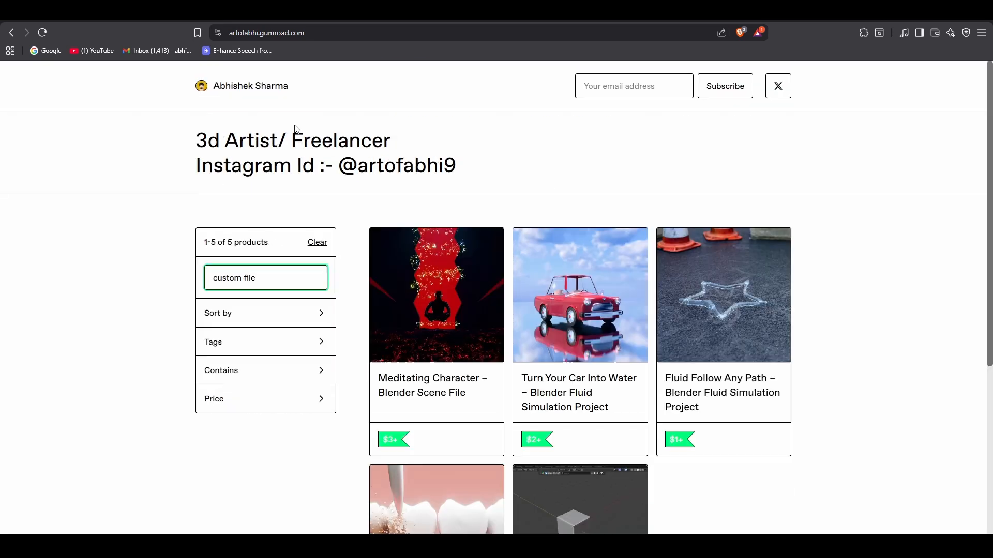
scroll(665, 328, down, 5)
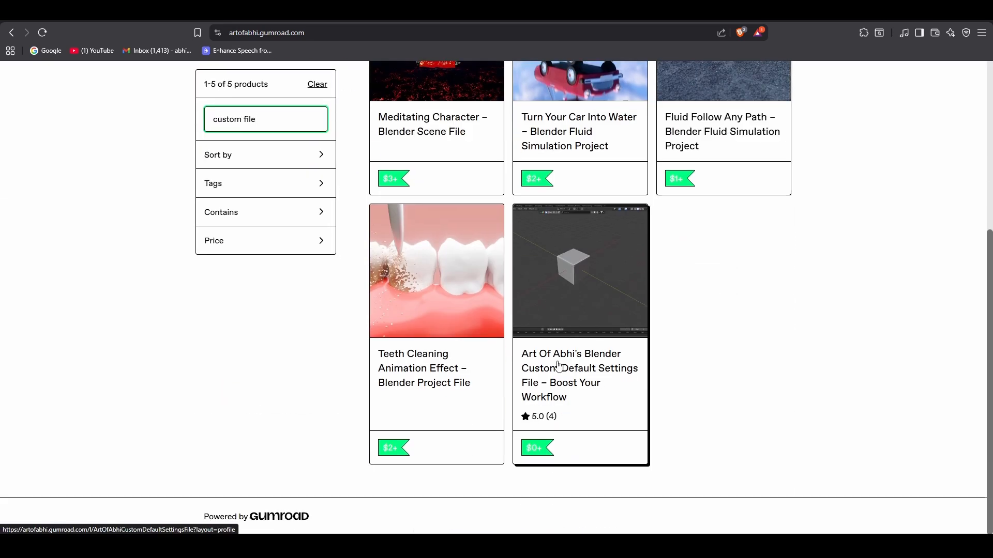
click(618, 367)
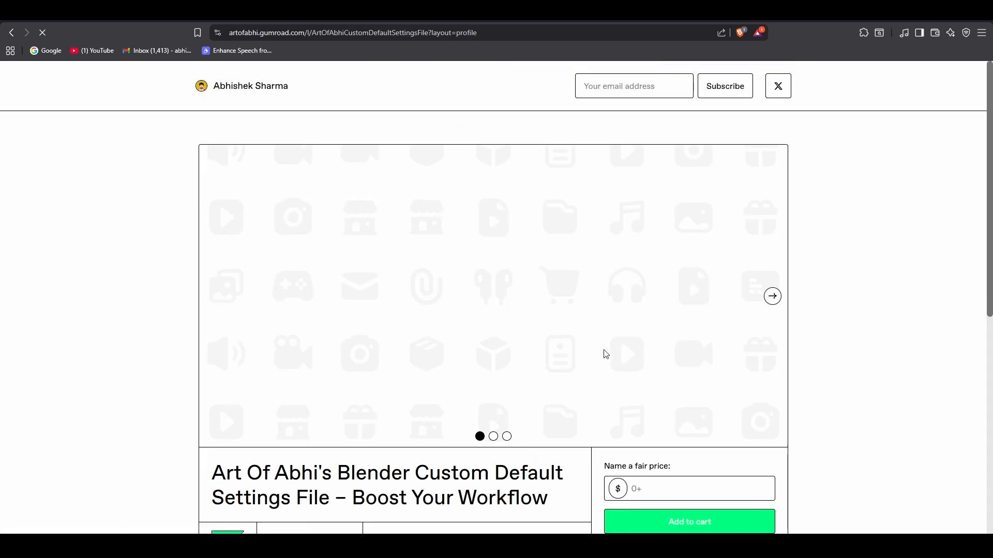
- Browse all preview images of the custom default settings file and return to the first one
scroll(603, 353, down, 2)
scroll(522, 331, up, 1)
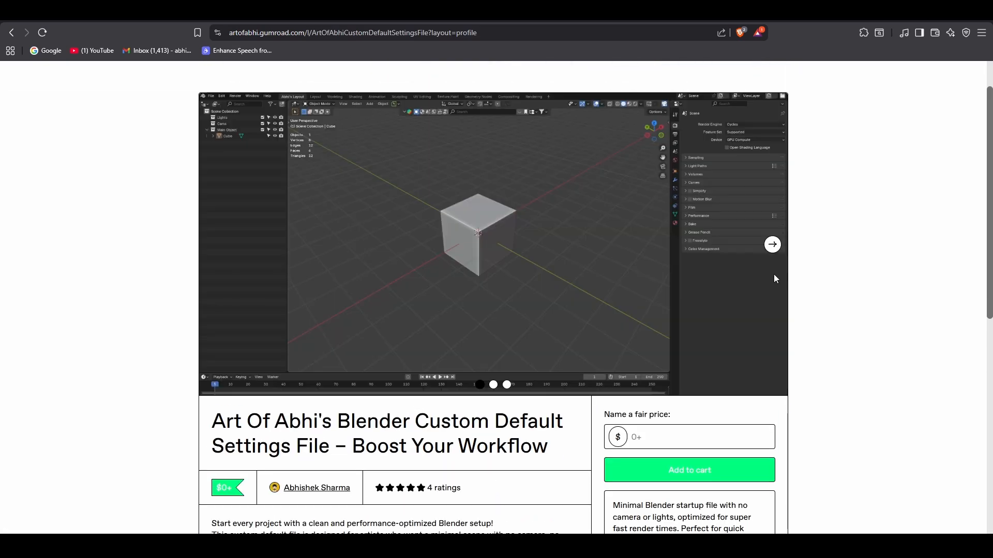
click(773, 246)
click(774, 245)
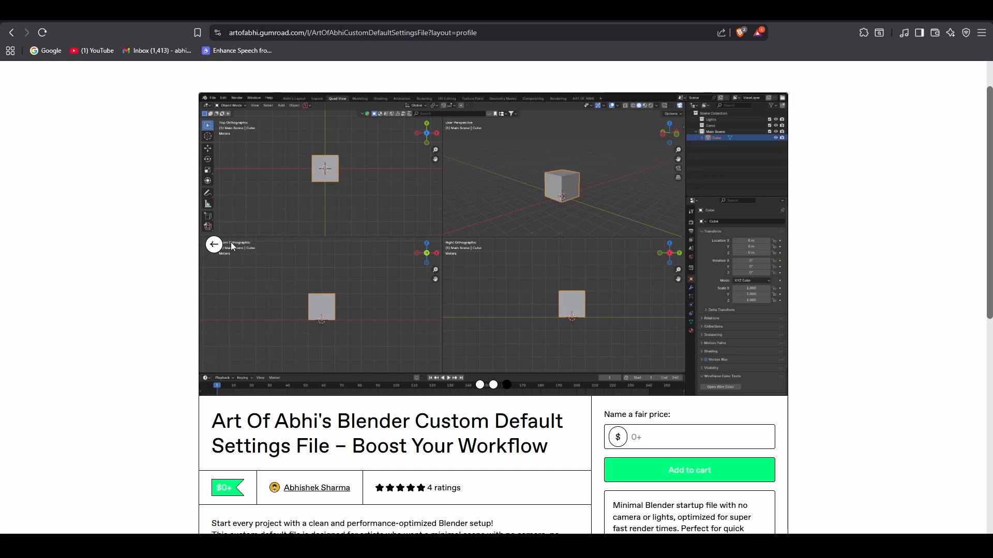
click(214, 244)
click(214, 244)
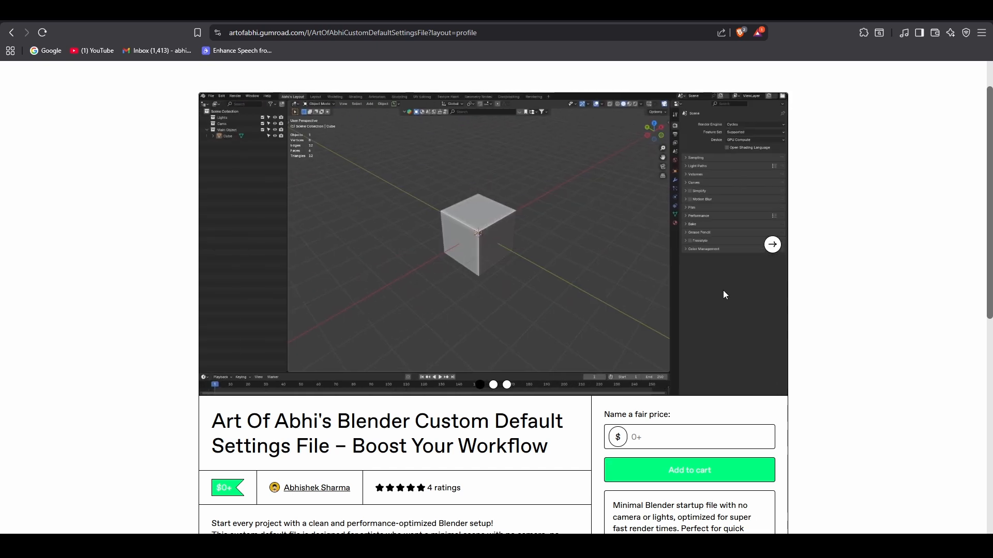
- Enter a fair price of 0 dollars for the custom default settings file
scroll(874, 299, down, 4)
scroll(873, 298, down, 1)
click(652, 184)
text(0)
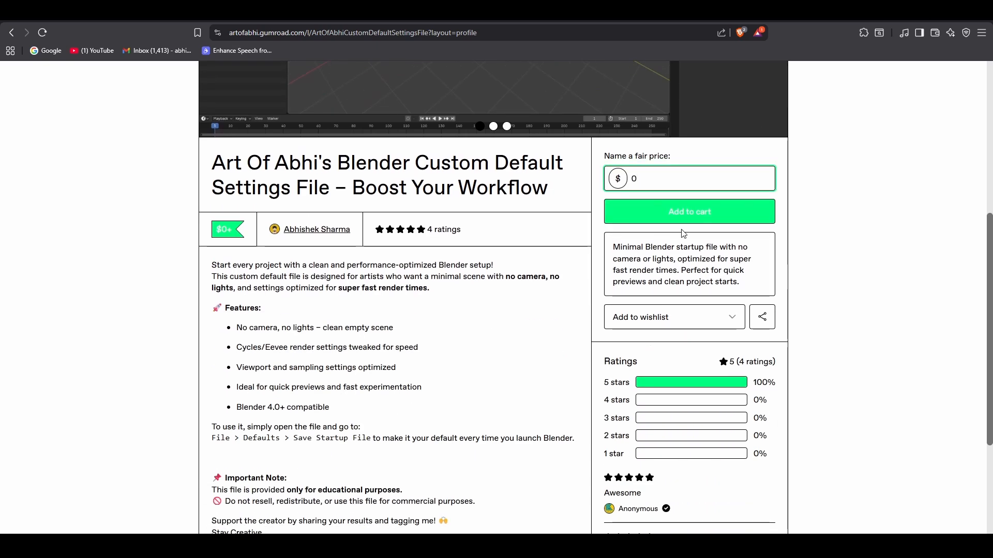
scroll(802, 301, up, 5)
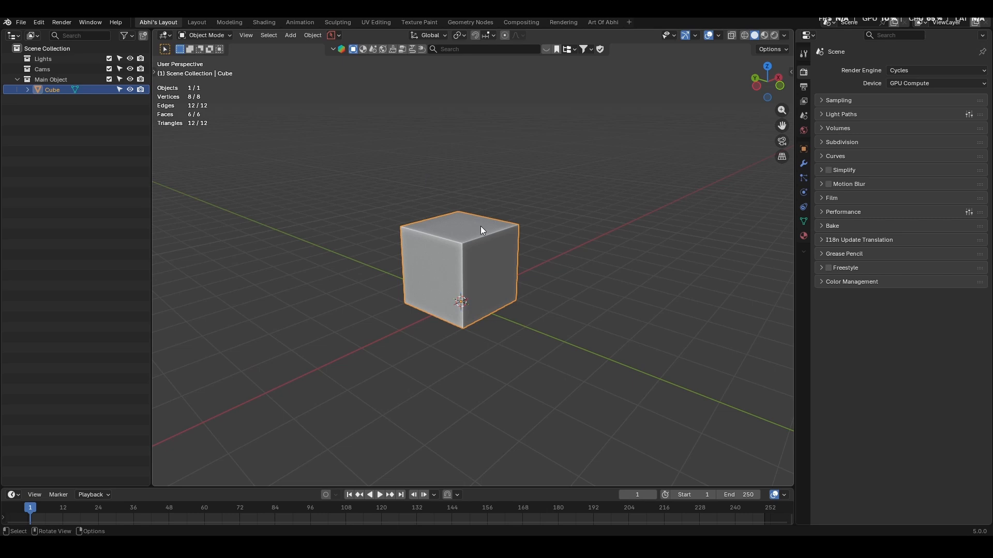
- Switch to Blender and check the BlenderKit add-on by showing and hiding its asset bar and search controls
middle_drag(485, 249, 460, 208)
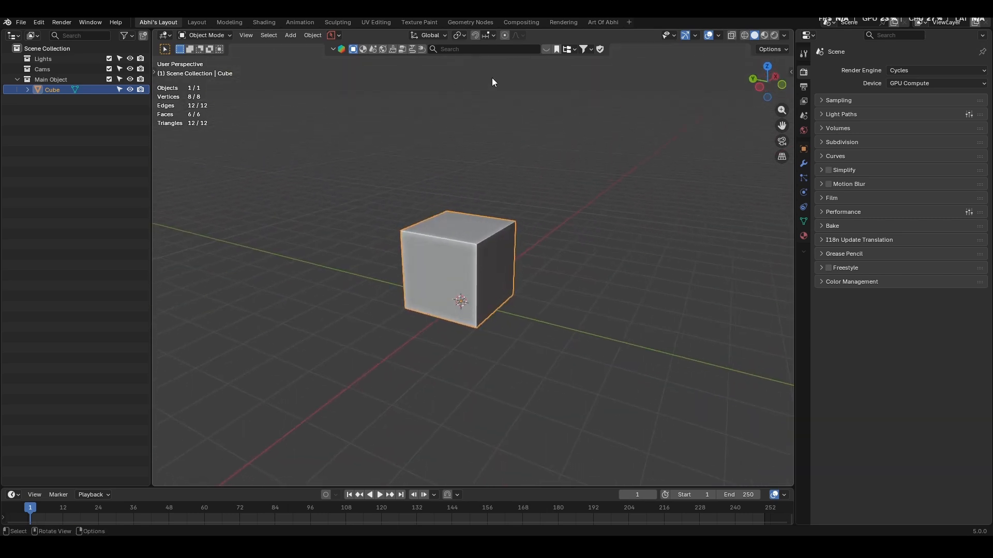
click(545, 49)
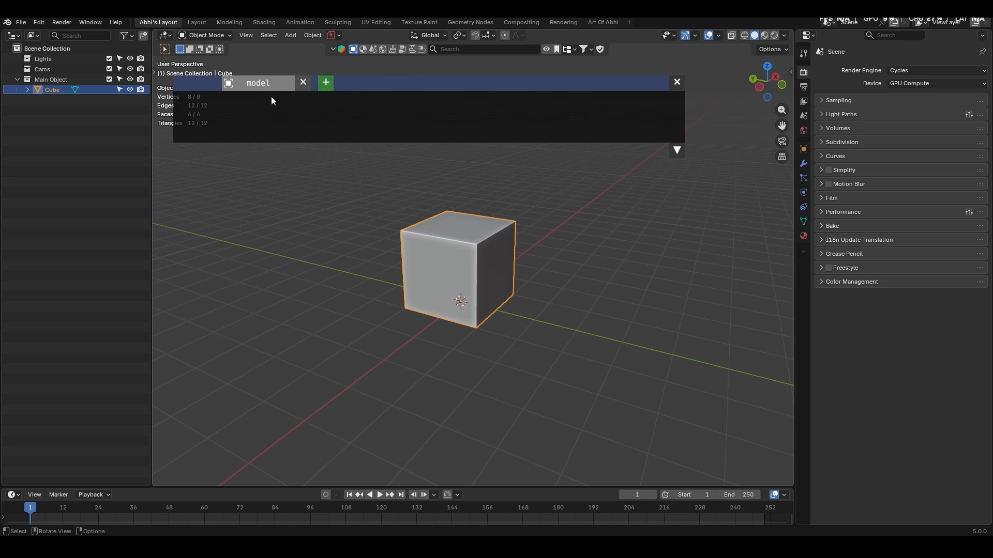
click(547, 48)
click(333, 49)
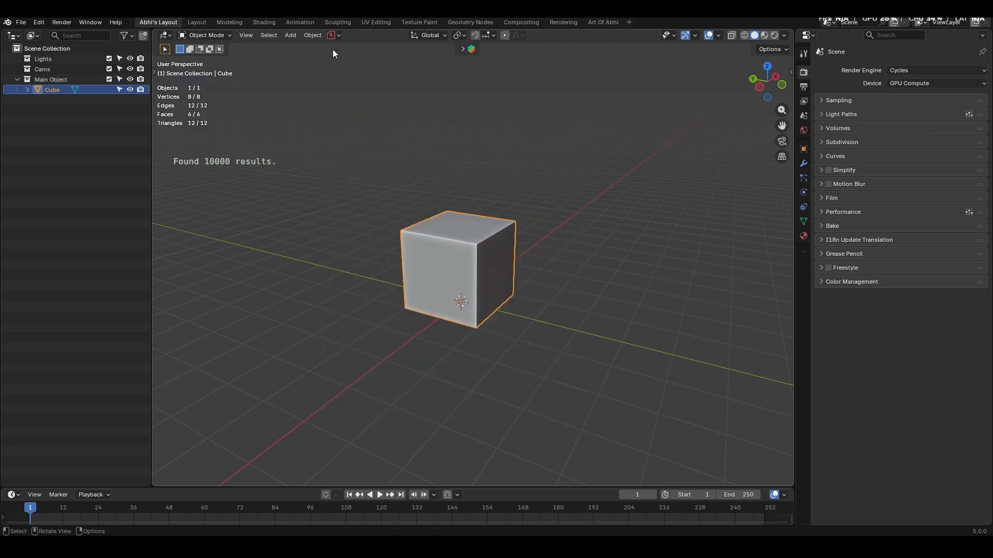
click(461, 49)
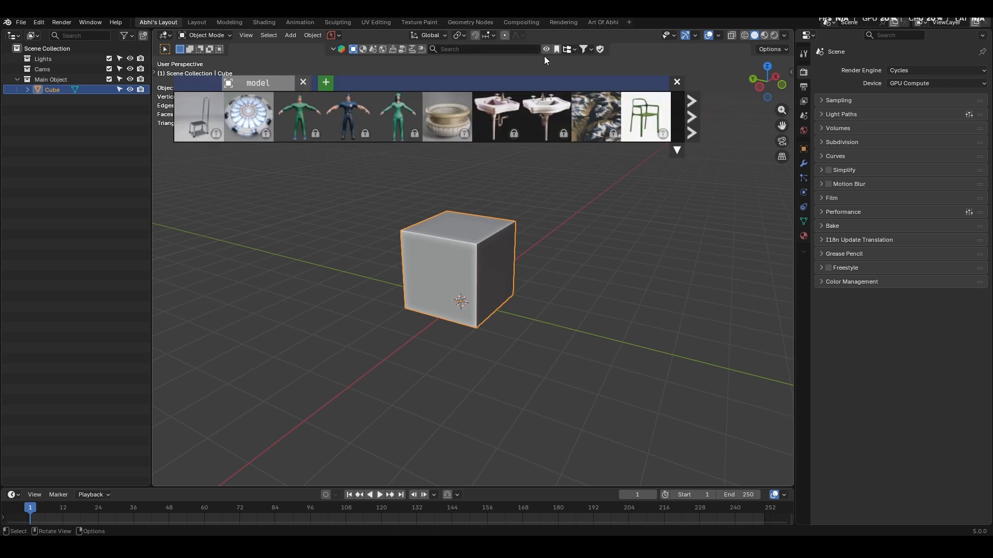
click(546, 49)
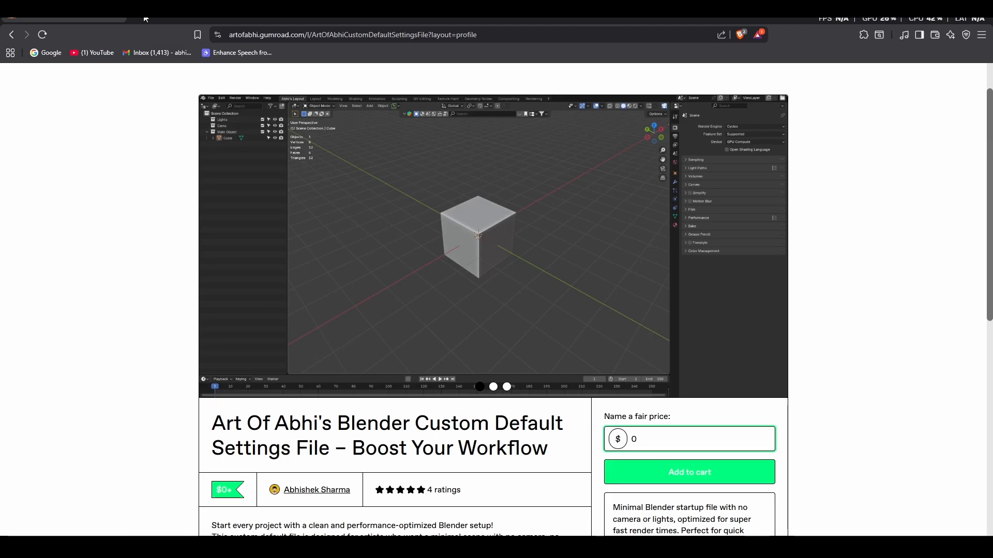
- Look up "blenderkit addon" in a new browser tab and examine the installation instructions on BlenderKit's download page
key(ctrl+t)
click(456, 159)
text(blenderkit)
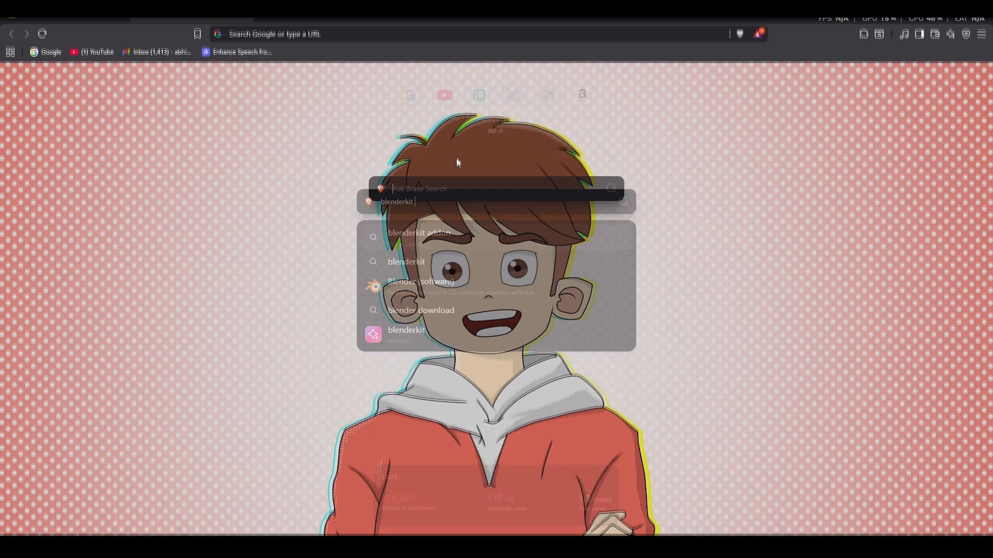
click(413, 242)
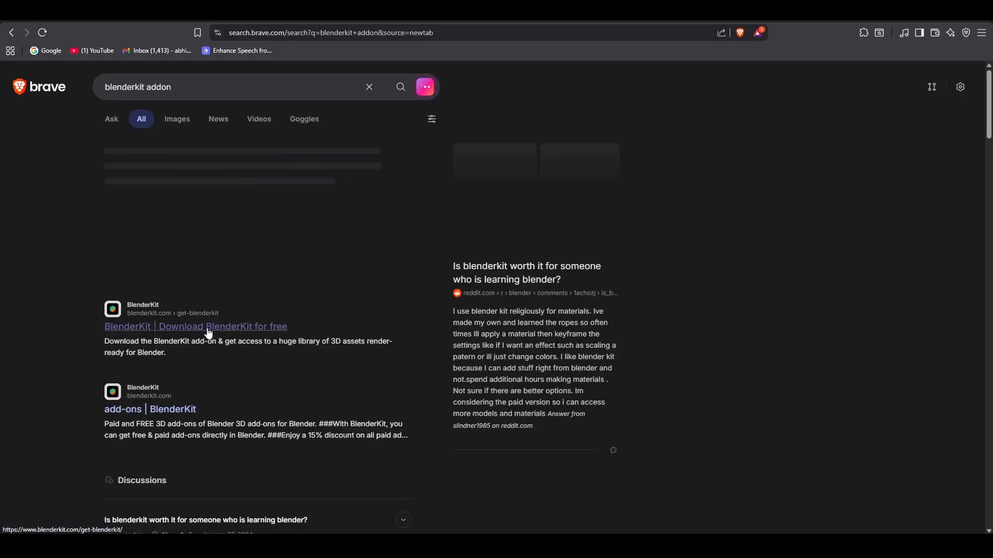
click(215, 327)
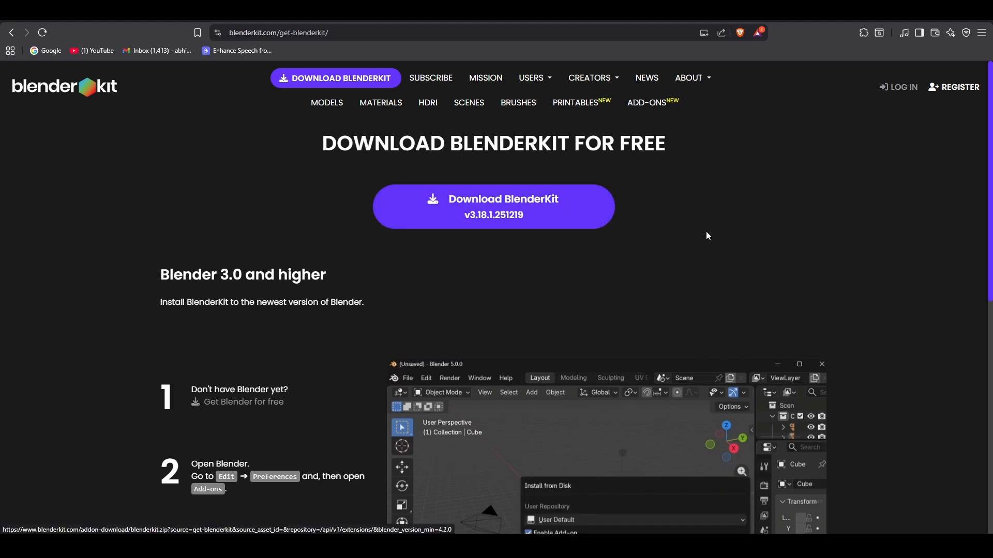
scroll(709, 237, down, 2)
scroll(706, 233, up, 2)
scroll(493, 208, down, 6)
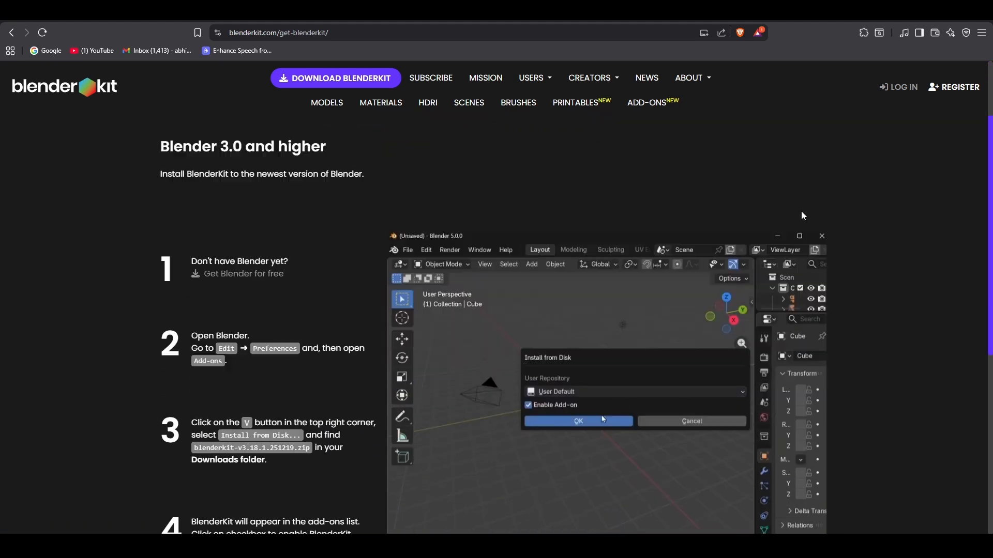
click(409, 381)
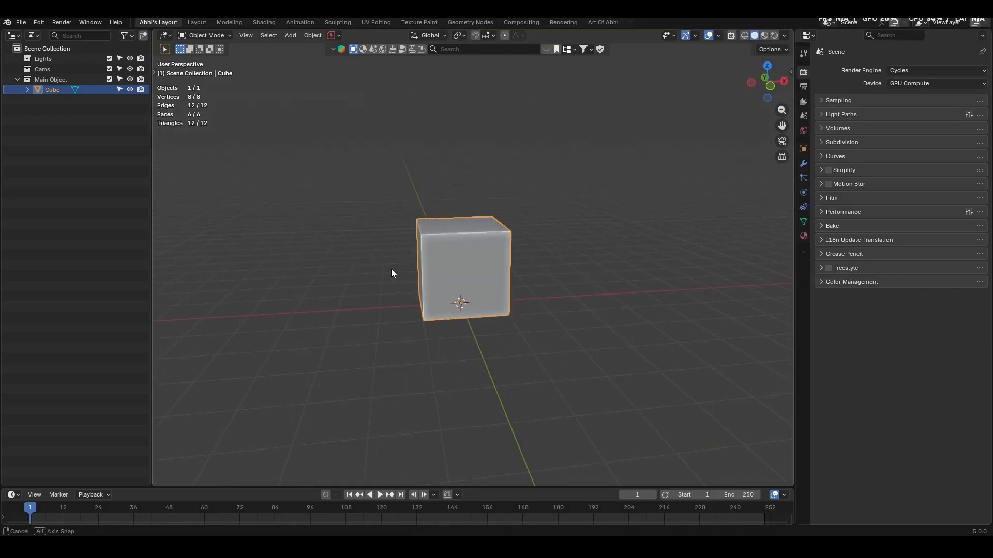
- Switch to Blender and stretch the cube's mesh along the X axis to about twice its width in Edit Mode
middle_drag(391, 273, 481, 276)
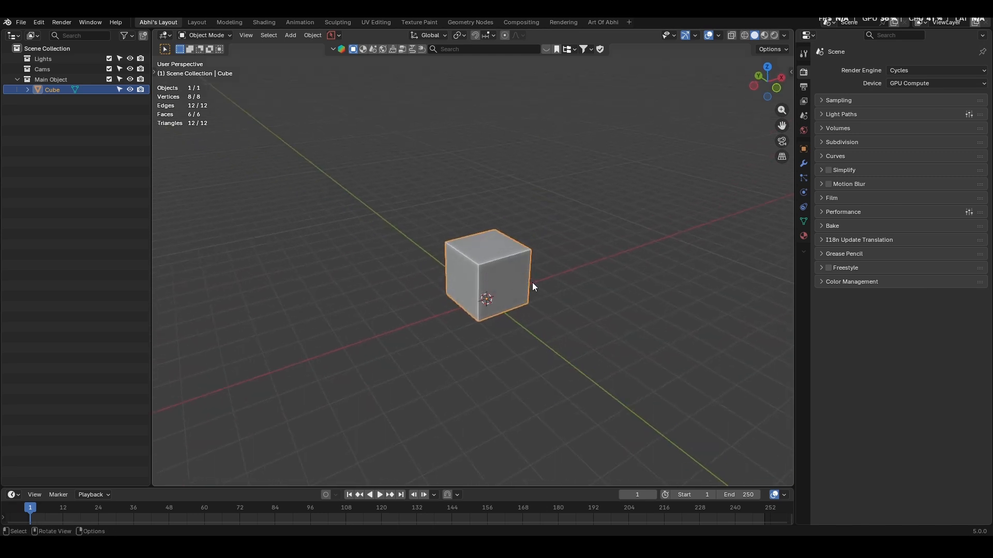
key(KP_7)
key(ctrl+Tab)
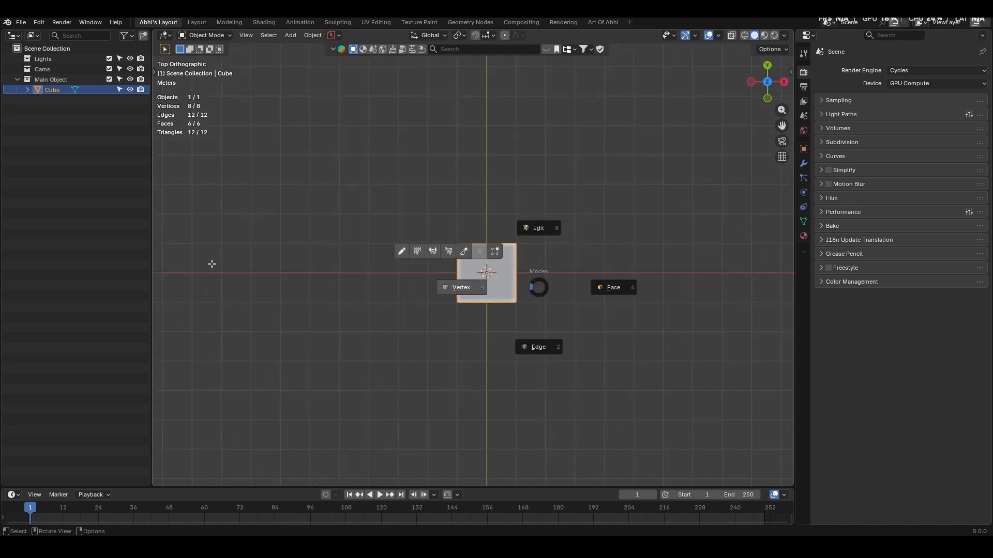
key(s)
key(x)
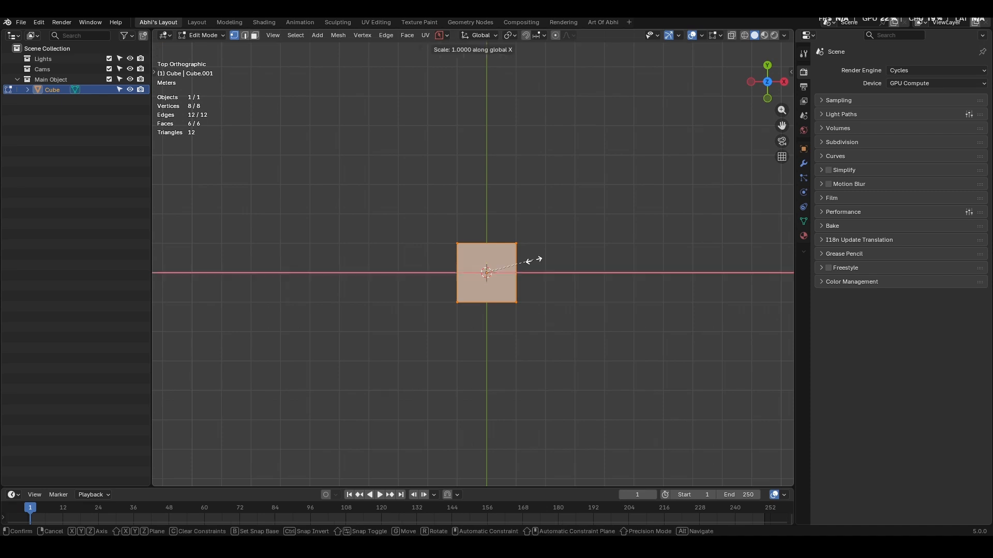
click(583, 265)
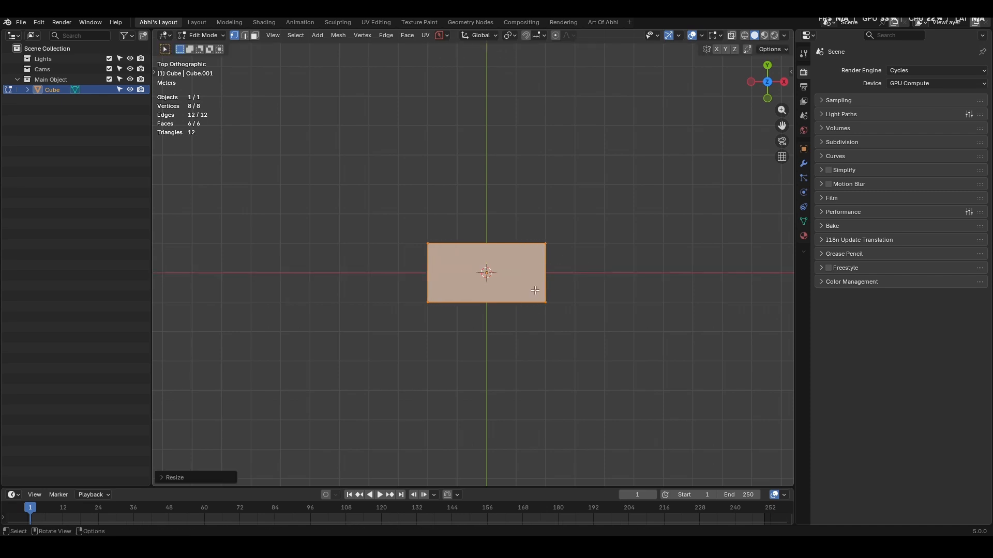
- Delete one long side face and the bottom face of the stretched box, and return to Object Mode
middle_drag(510, 297, 500, 220)
key(3)
click(505, 297)
shift+click(520, 311)
key(x)
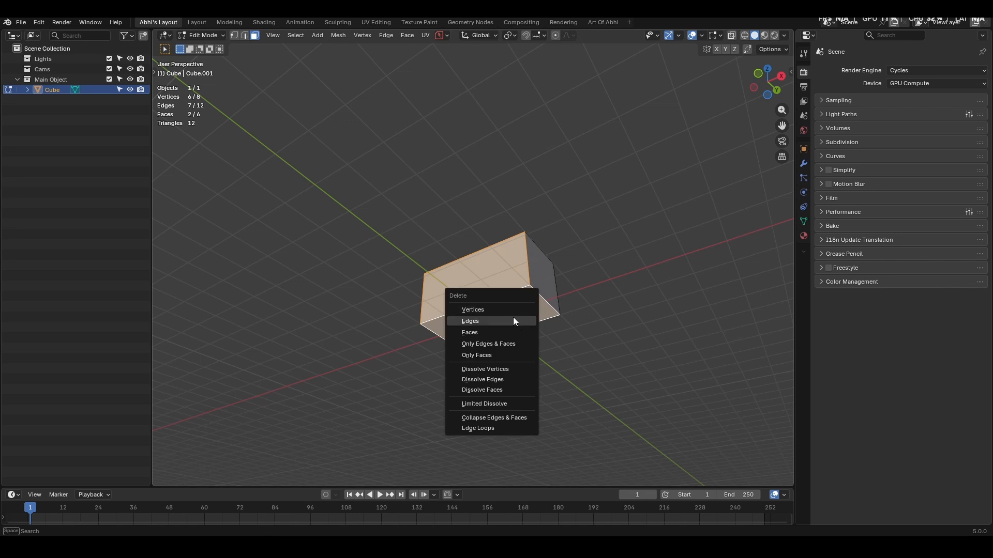
click(499, 333)
middle_drag(486, 323, 476, 353)
key(Tab)
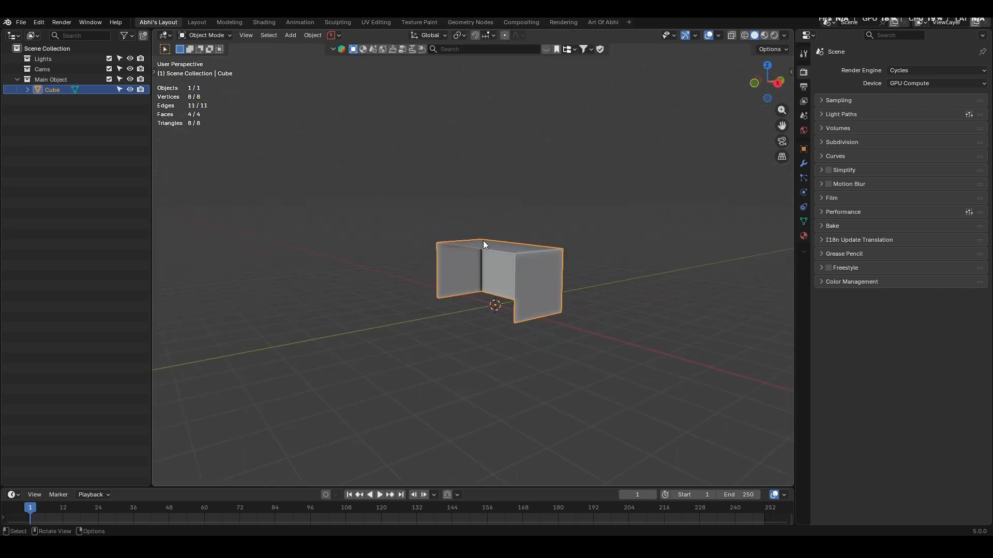
- Show the BlenderKit asset bar and search the model library for "soccer"
middle_drag(483, 241, 502, 264)
click(542, 48)
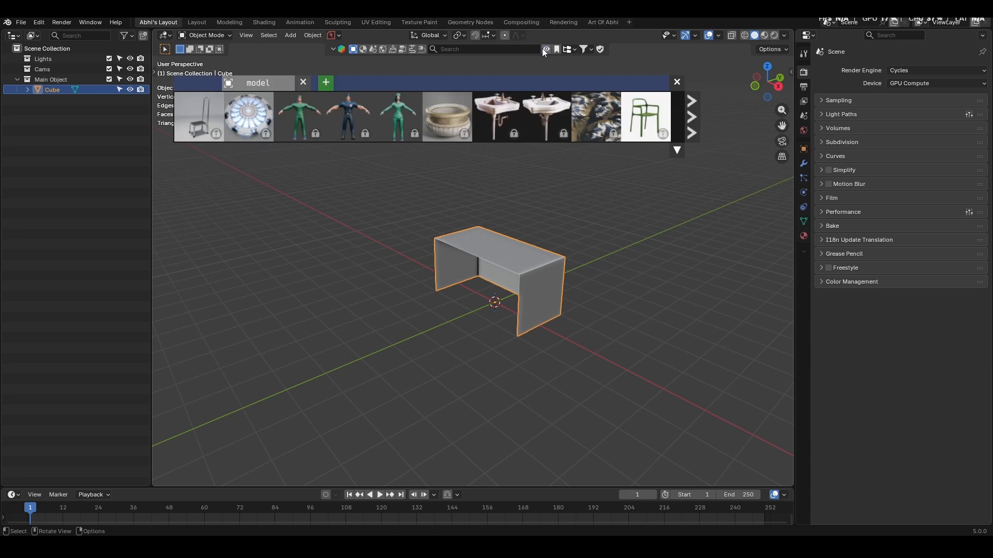
click(502, 48)
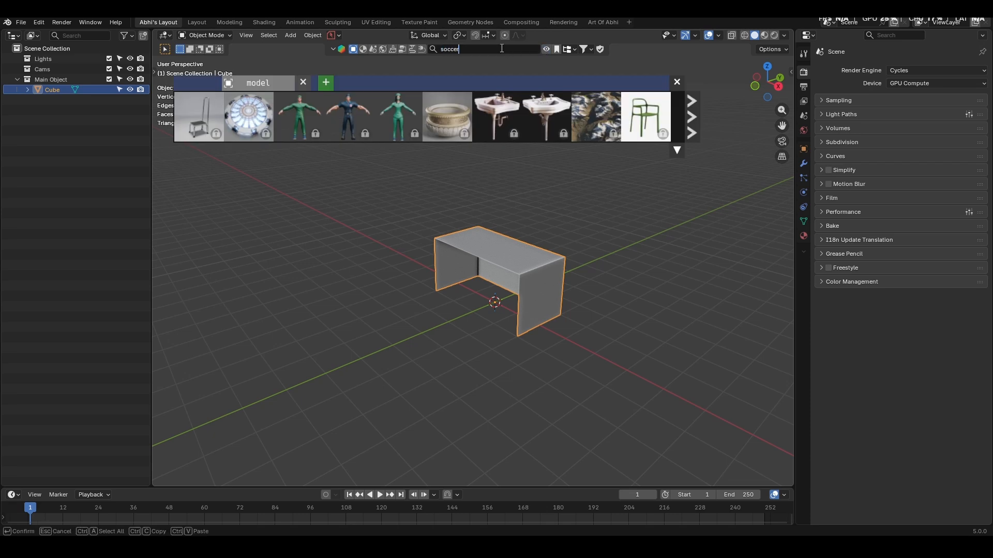
text(soccer)
key(Return)
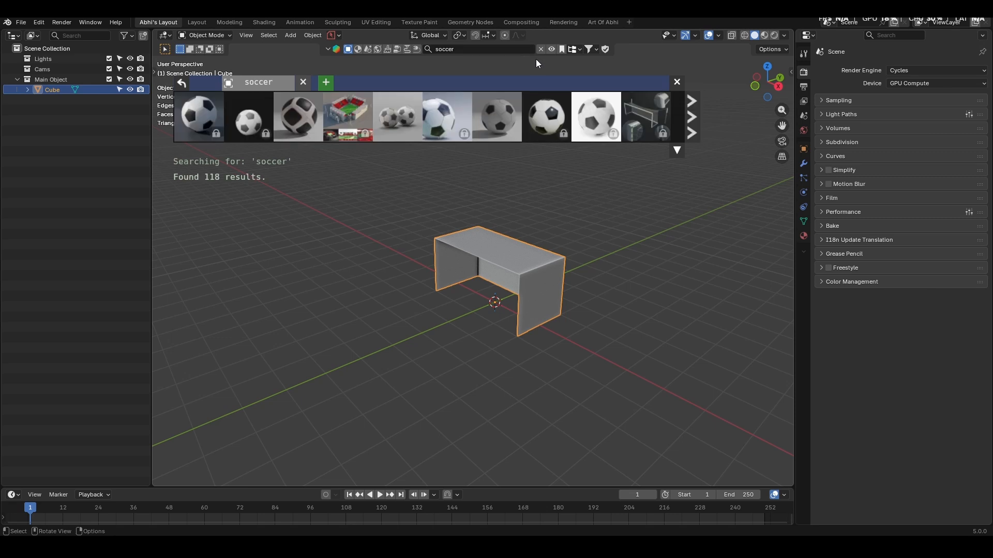
- Filter out the locked soccer assets, add the "Soccer ball with stitches" model to the scene, and select its stitches mesh
mouse_move(494, 122)
scroll(356, 111, down, 2)
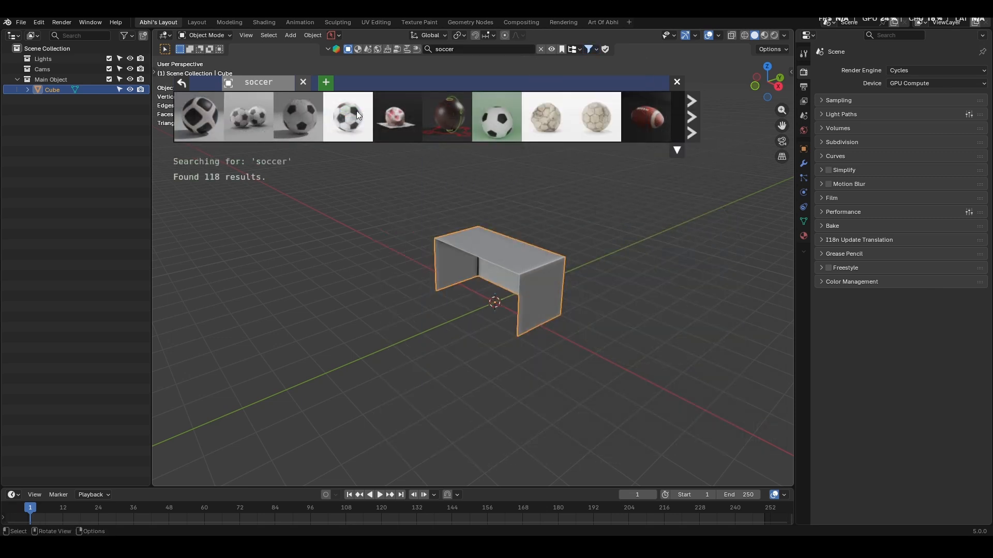
mouse_move(356, 111)
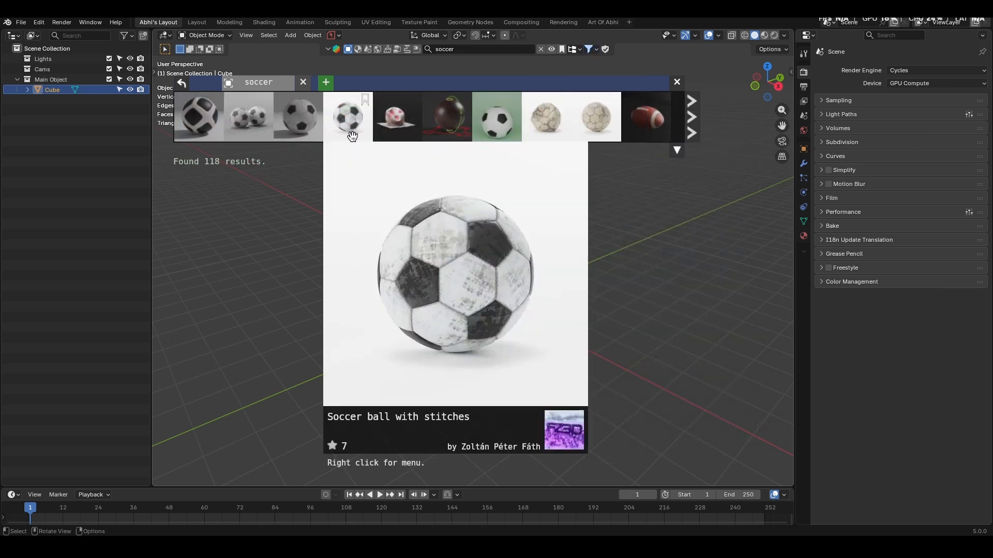
click(350, 123)
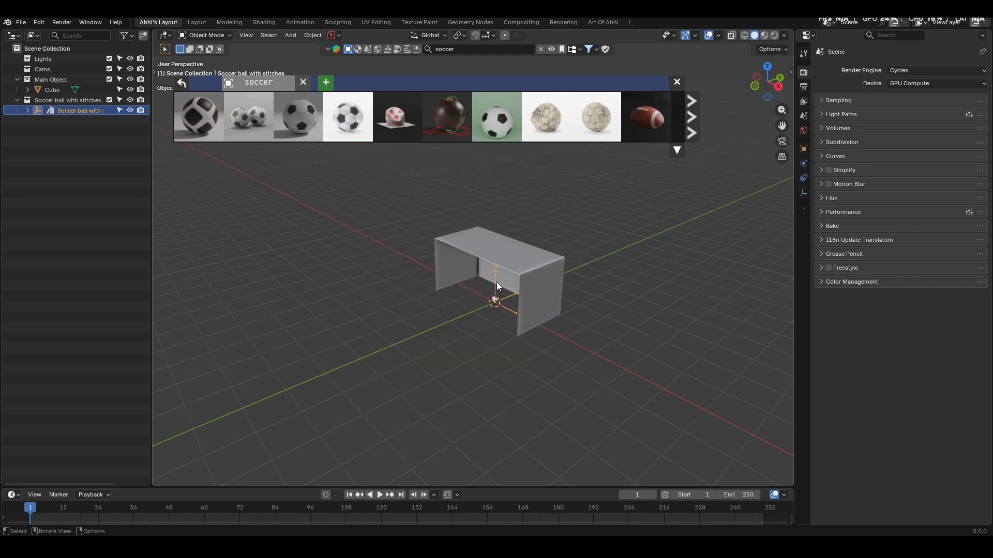
key(KP_Decimal)
click(480, 290)
shift+click(480, 290)
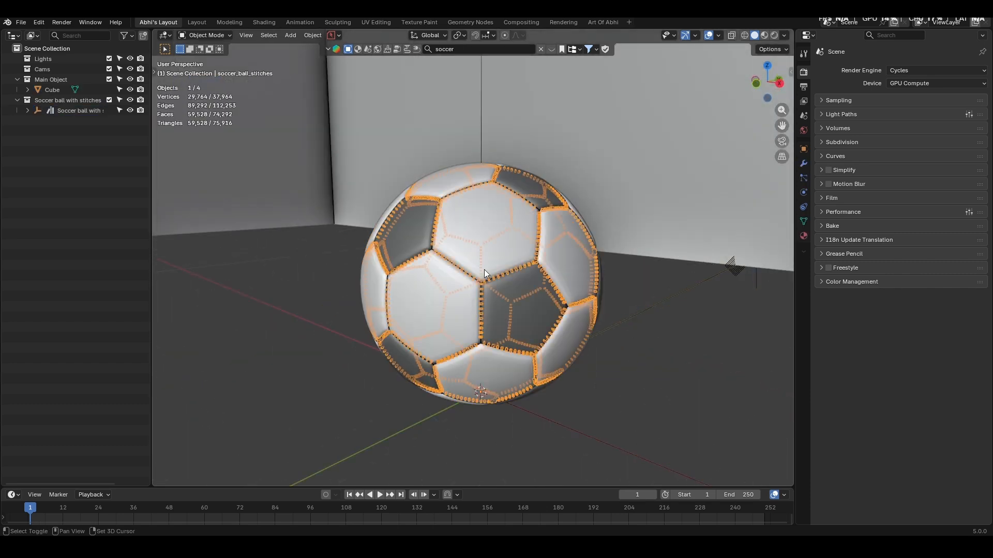
- Join the stitches into the soccer ball mesh and clear its parent with Clear and Keep Transformation
shift+click(500, 240)
key(ctrl+j)
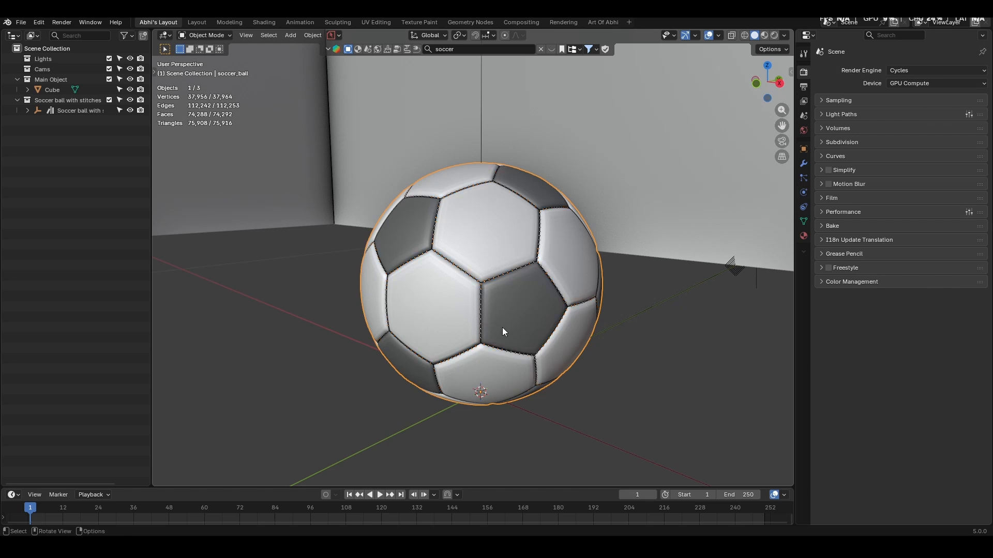
key(alt+p)
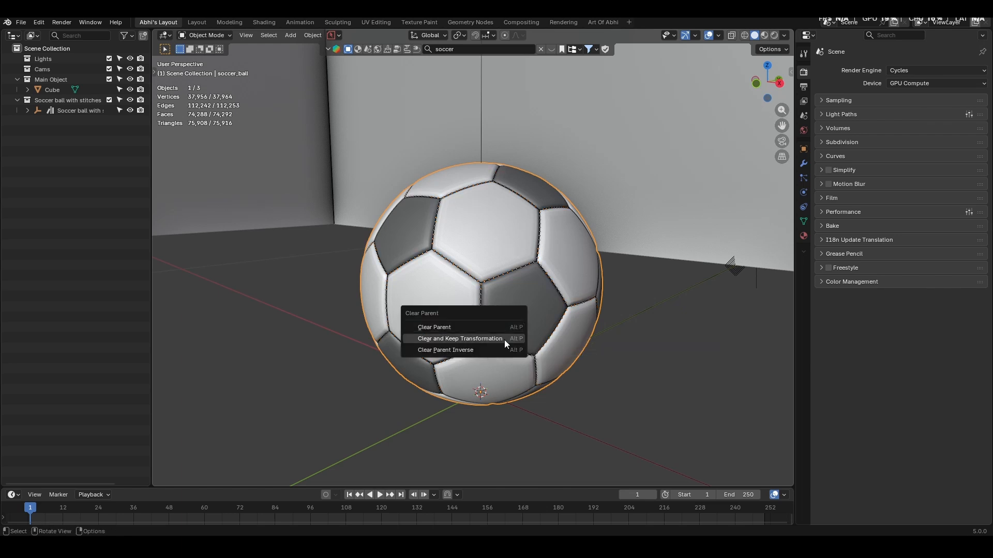
click(465, 338)
- Enable the Screencast Keys overlay in the 3D viewport
key(n)
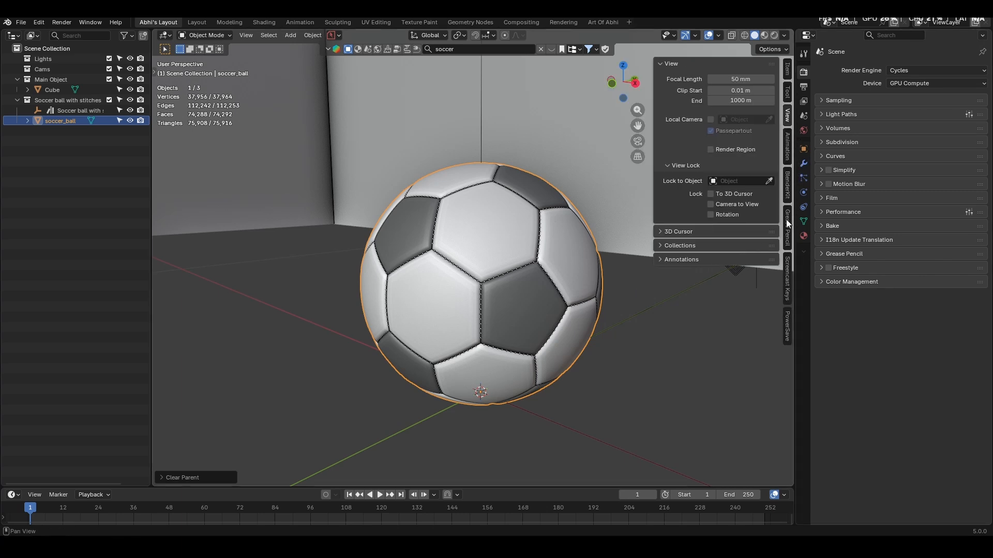
click(787, 279)
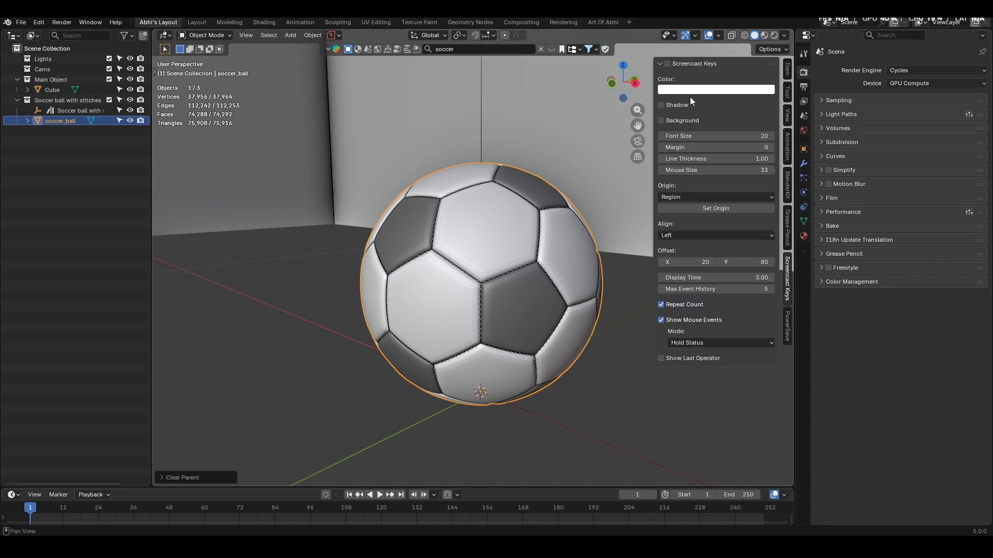
click(667, 63)
key(n)
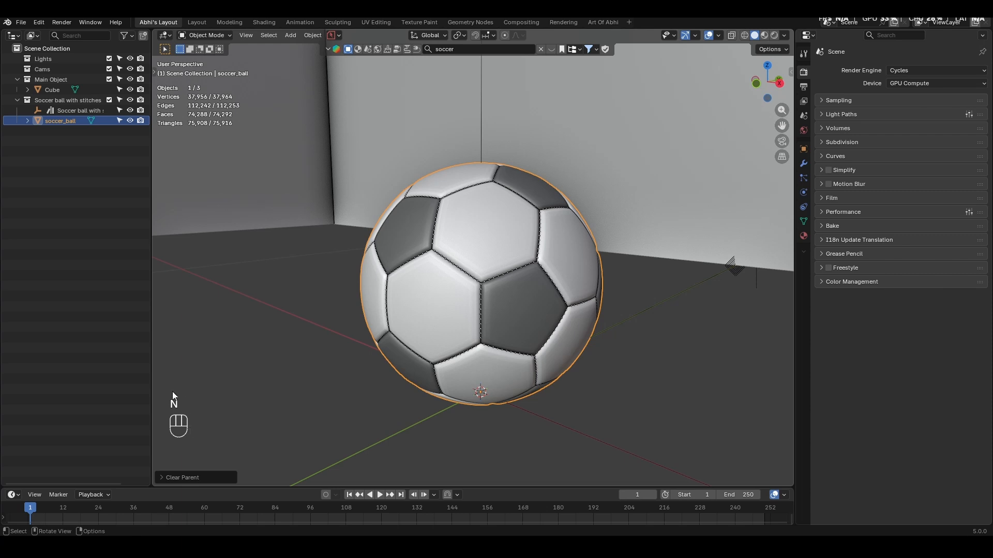
- Delete the leftover "Soccer ball with stitches" empty from the scene
middle_drag(485, 283, 498, 154)
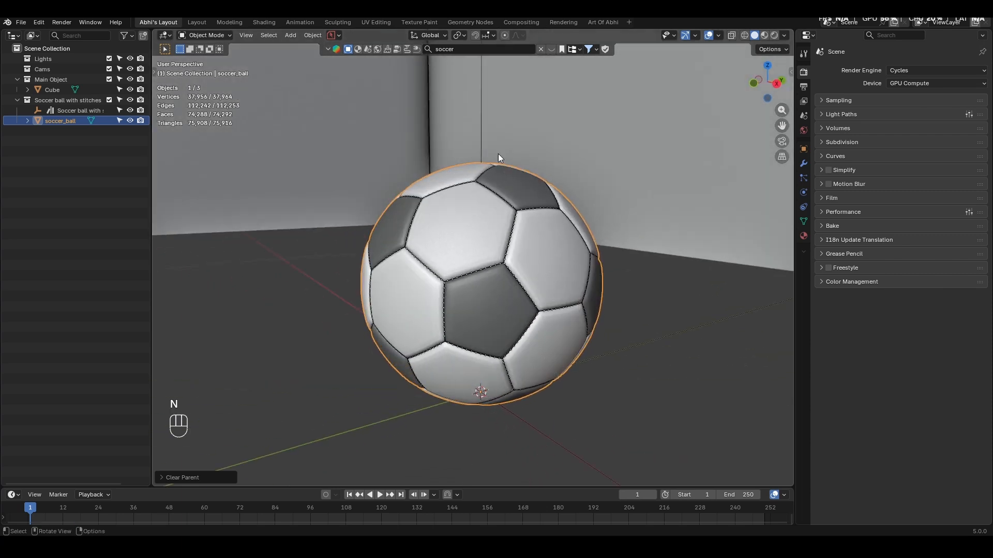
click(482, 131)
scroll(523, 221, down, 6)
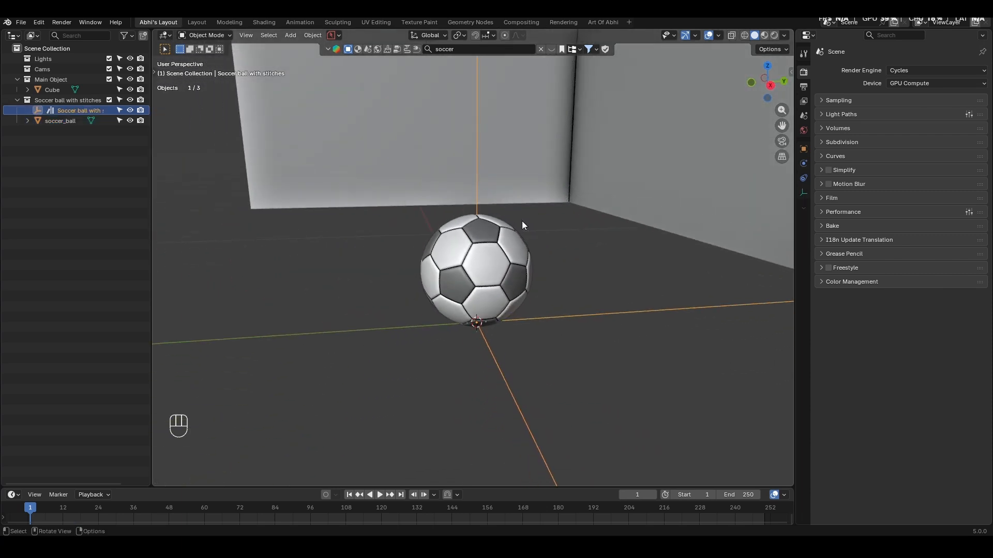
key(Delete)
- Set the soccer ball's origin to its geometry
click(488, 274)
middle_drag(486, 275, 452, 273)
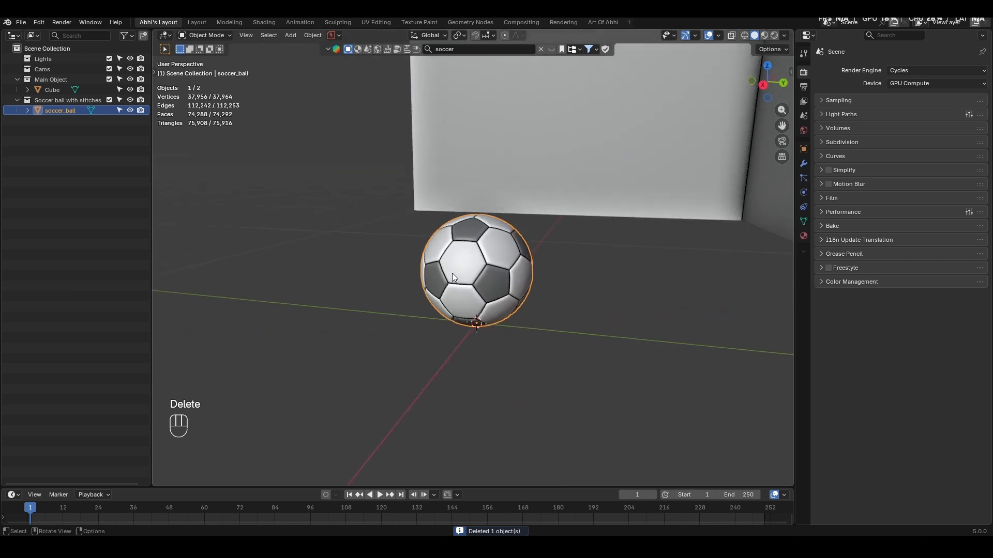
right_click(453, 271)
mouse_move(410, 316)
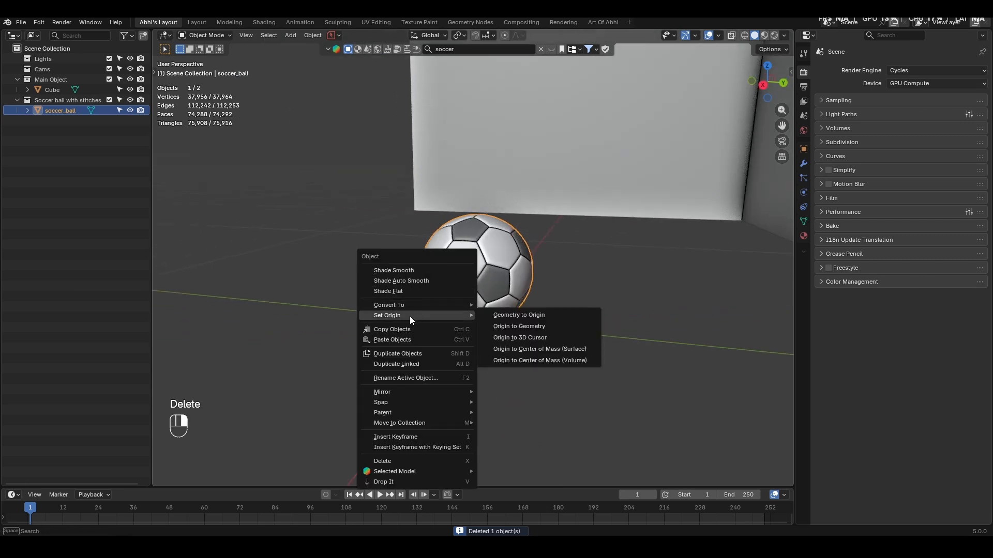
click(550, 329)
- Scale the goal box down slightly and uniformly in Object Mode
middle_drag(550, 328, 624, 289)
scroll(546, 290, down, 9)
click(689, 263)
key(shift+z)
key(shift+z)
key(s)
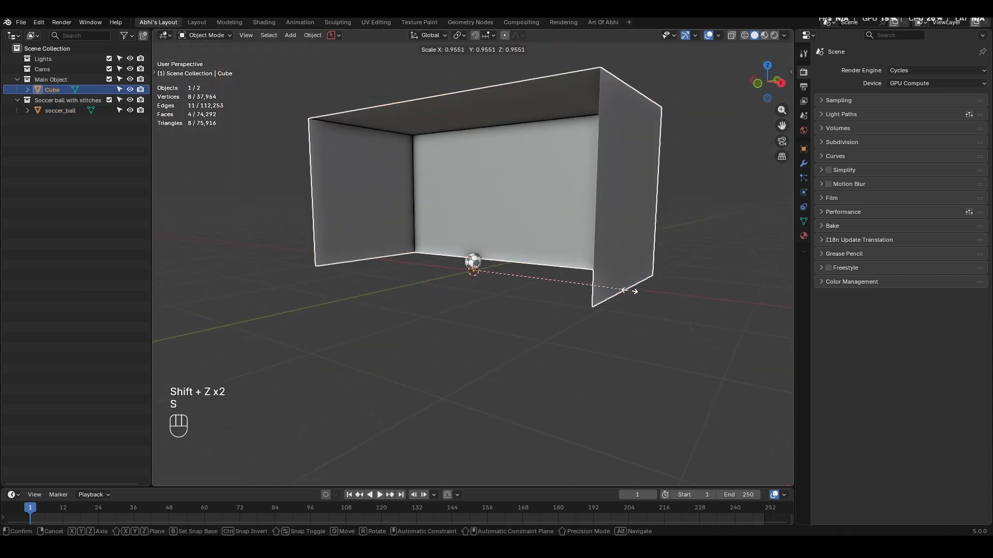
click(604, 287)
- In Edit Mode, move the goal box's upper back edge -0.3 m along Y to slope the back, and return to Object Mode
middle_drag(601, 286, 578, 330)
scroll(595, 299, down, 3)
key(KP_3)
key(Tab)
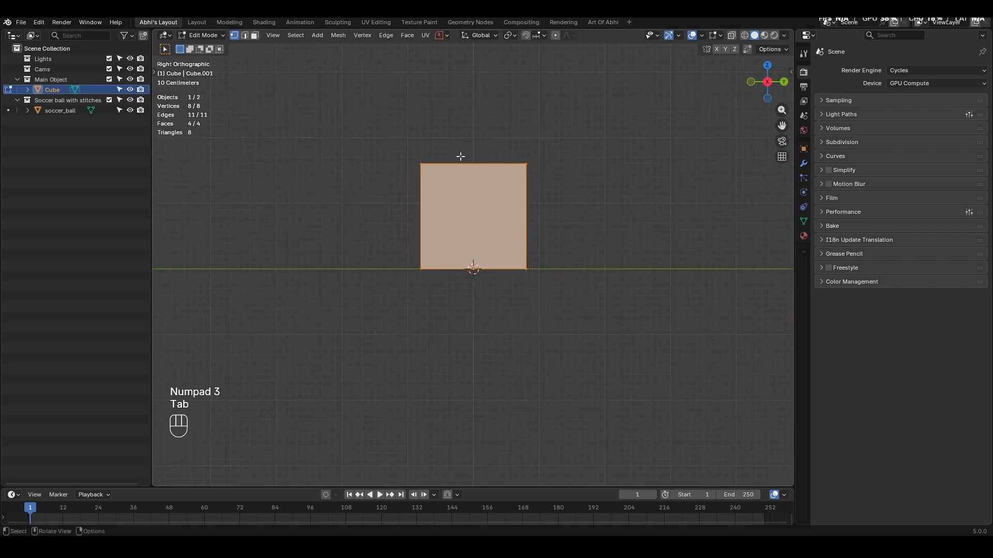
key(shift+z)
drag(503, 136, 580, 190)
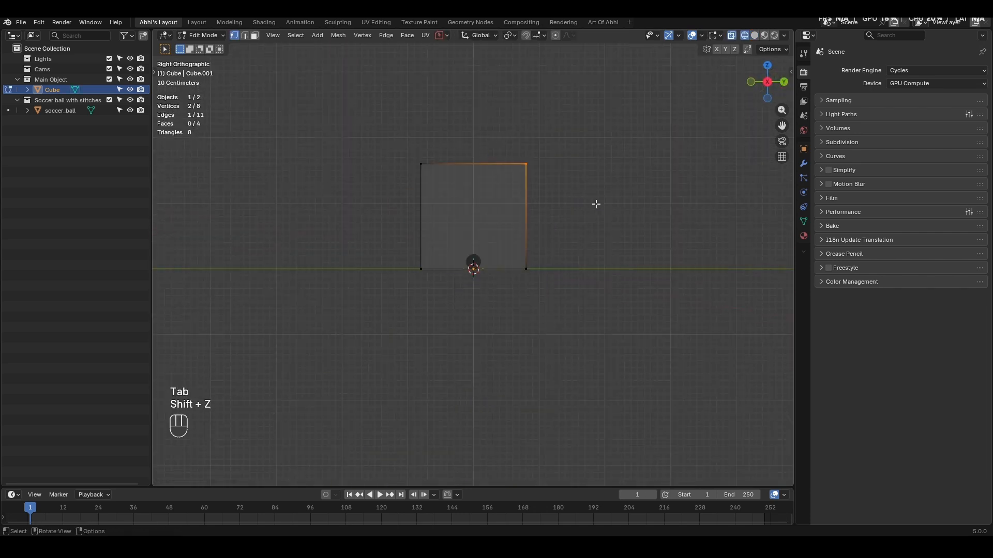
key(g)
key(y)
key(ctrl)
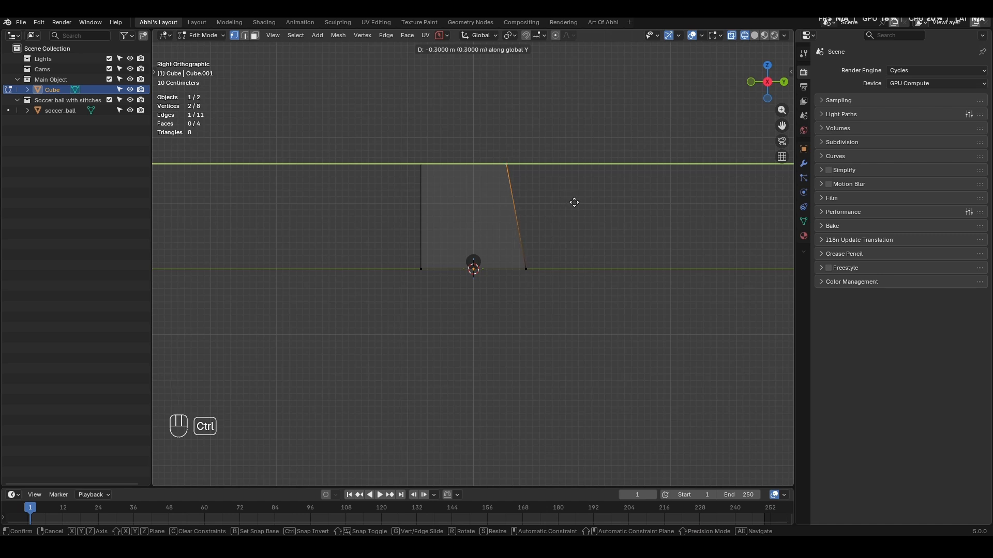
click(574, 203)
key(Tab)
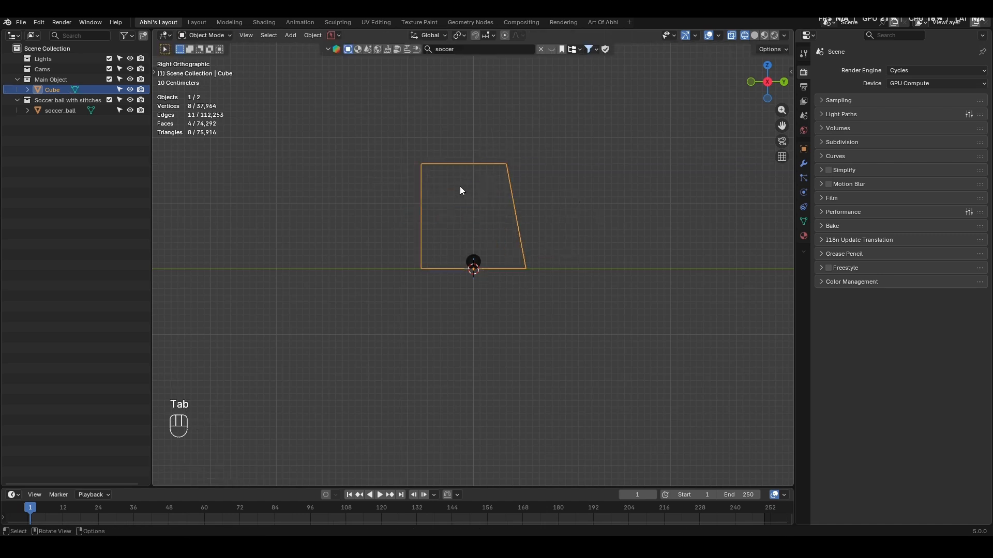
- Move the soccer ball several metres along negative Y, out in front of the goal's open side
middle_drag(461, 190, 531, 245)
scroll(532, 242, down, 3)
click(625, 237)
key(shift+z)
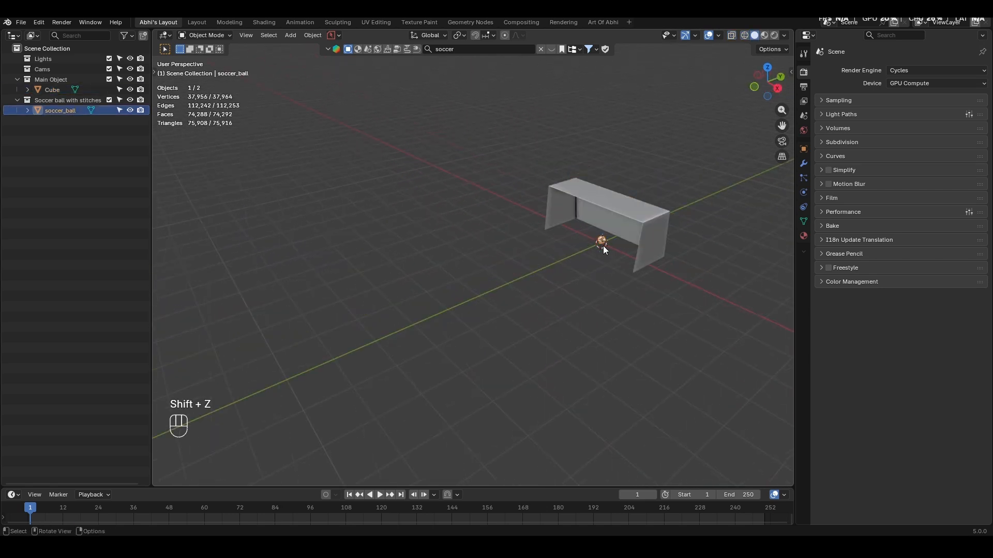
key(KP_7)
shift+middle_drag(602, 246, 484, 218)
key(g)
key(y)
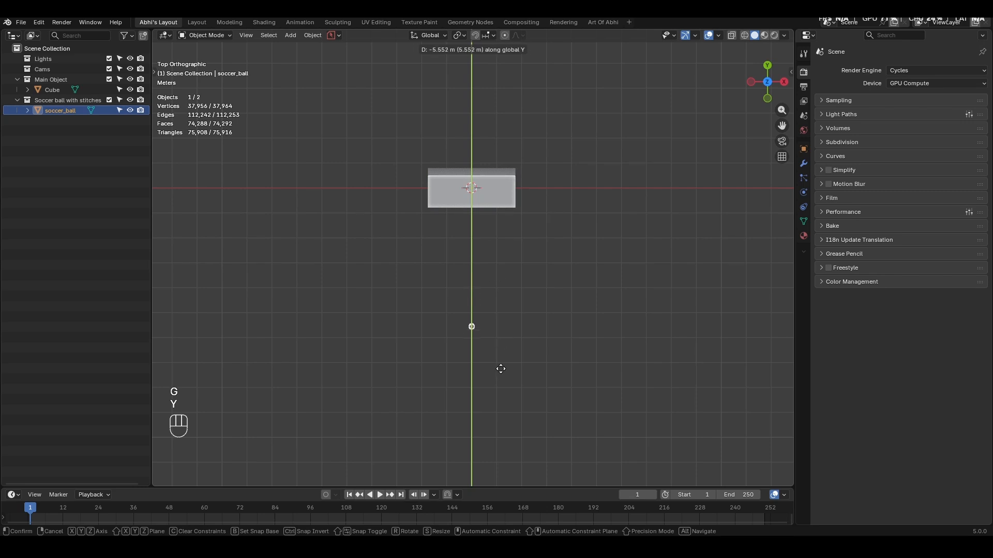
click(500, 402)
- Add a plane mesh at the scene origin beneath the goal
middle_drag(500, 402, 437, 267)
scroll(500, 368, up, 4)
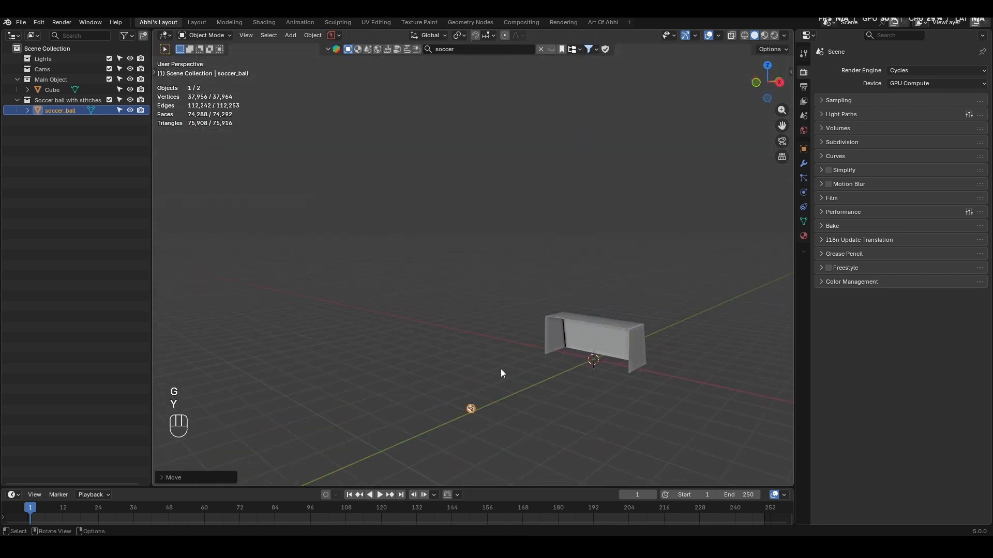
shift+middle_drag(500, 365, 483, 314)
key(shift+a)
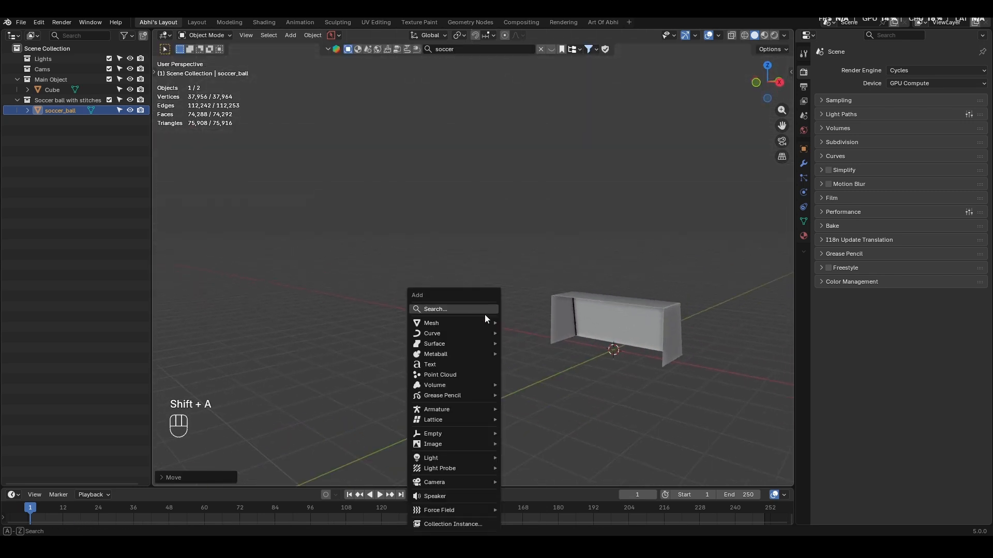
mouse_move(489, 324)
click(547, 126)
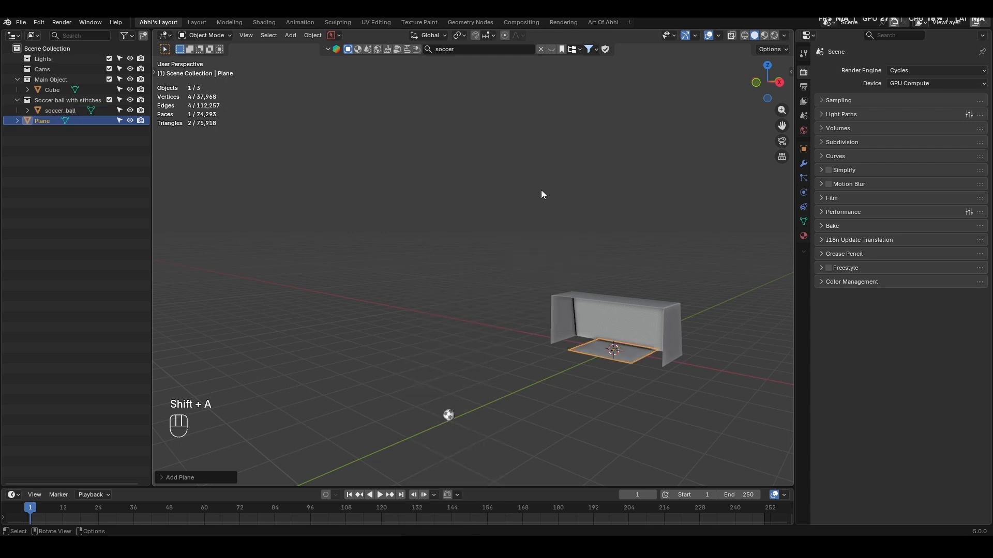
- Scale the plane's mesh by 20 in Edit Mode to make a large ground, and return to Object Mode
key(Tab)
key(s)
key(KP_2)
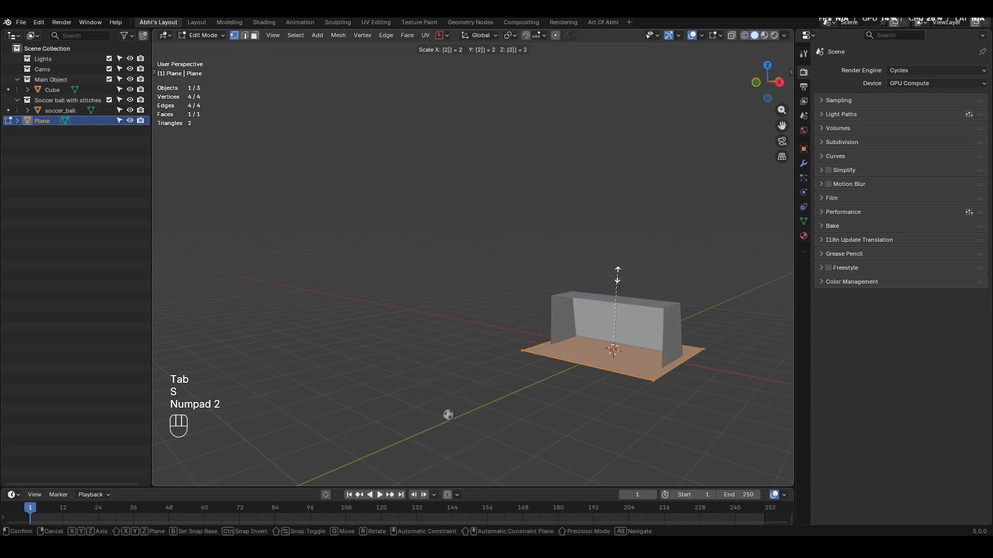
key(KP_0)
key(KP_Enter)
key(Tab)
scroll(606, 261, down, 3)
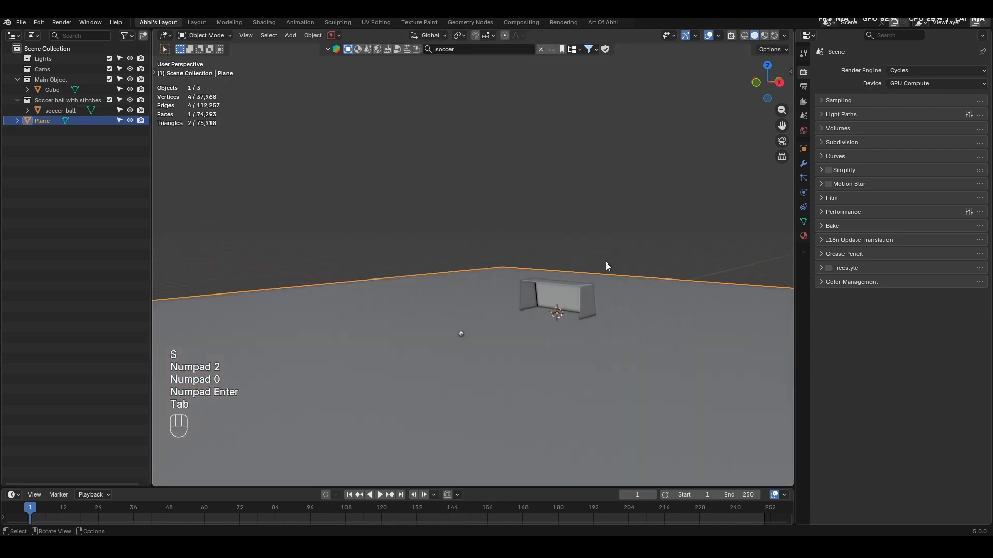
- Move the ground plane along negative Y so the goal sits closer to its back edge
middle_drag(606, 261, 534, 308)
scroll(481, 285, down, 2)
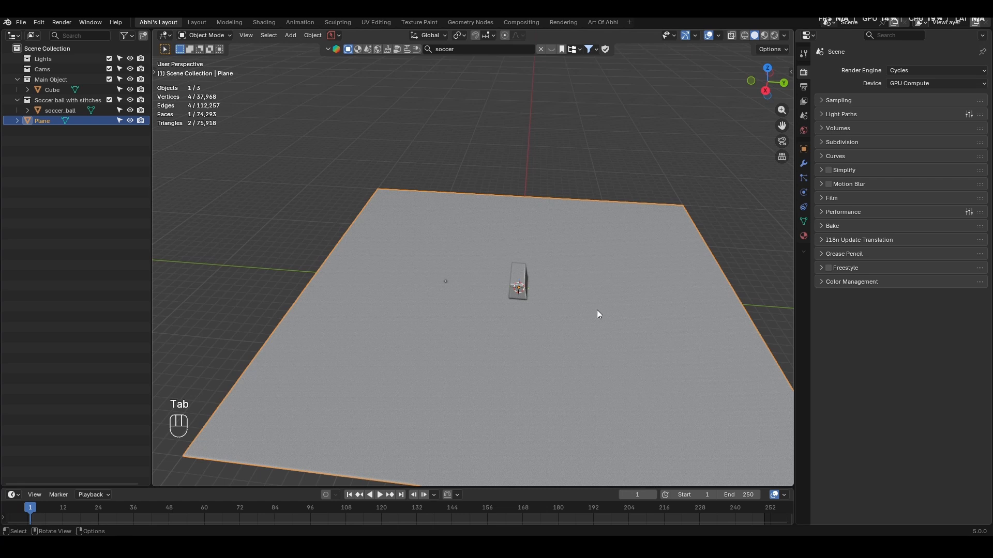
key(g)
key(x)
click(560, 302)
key(g)
key(y)
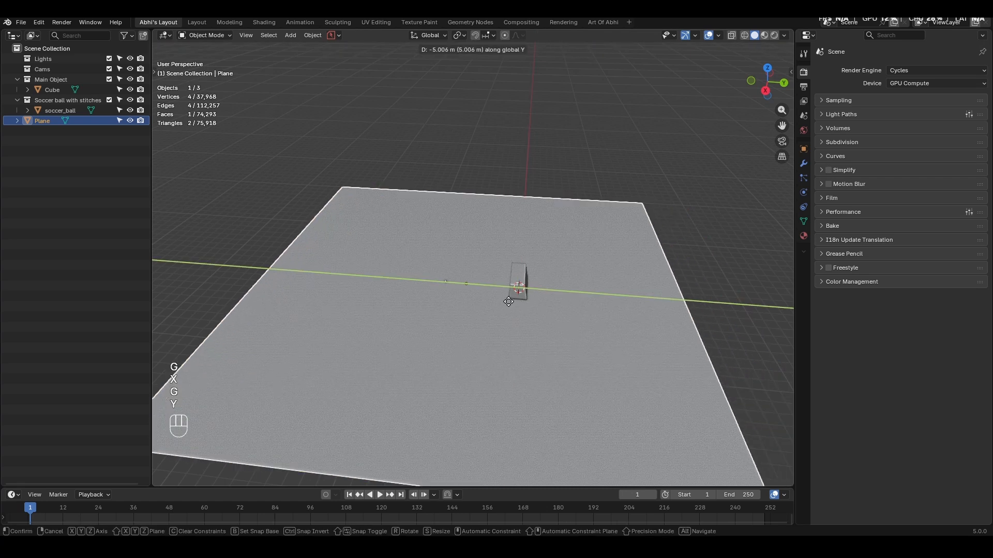
ctrl+click(452, 301)
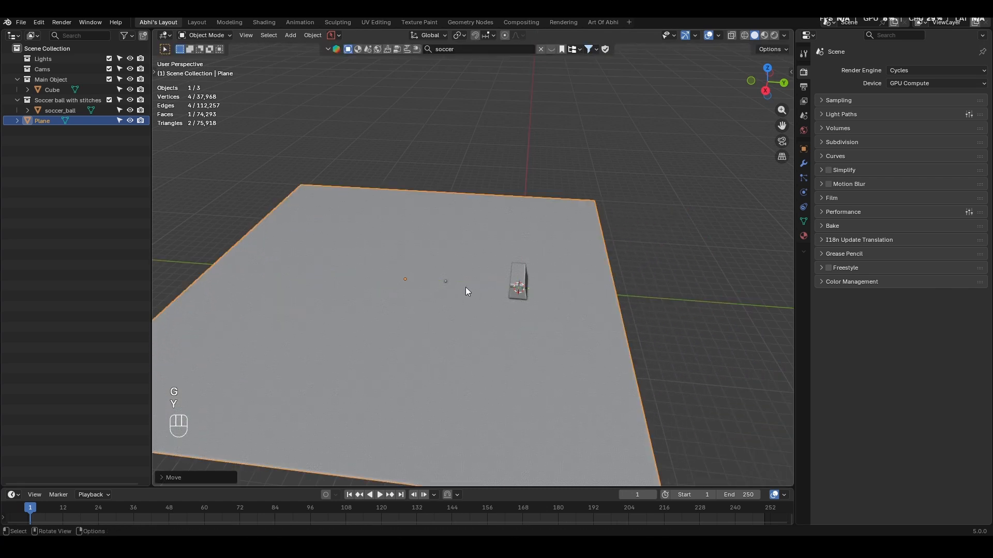
- Scale the ground plane's mesh down in Edit Mode until its back edge lies just behind the goal, and return to Object Mode
key(Tab)
key(s)
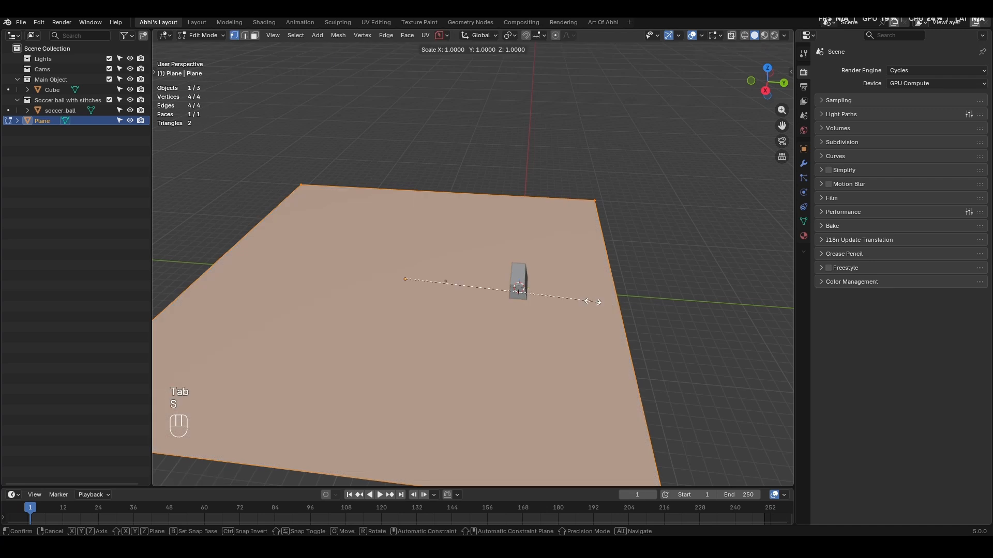
key(s)
click(526, 283)
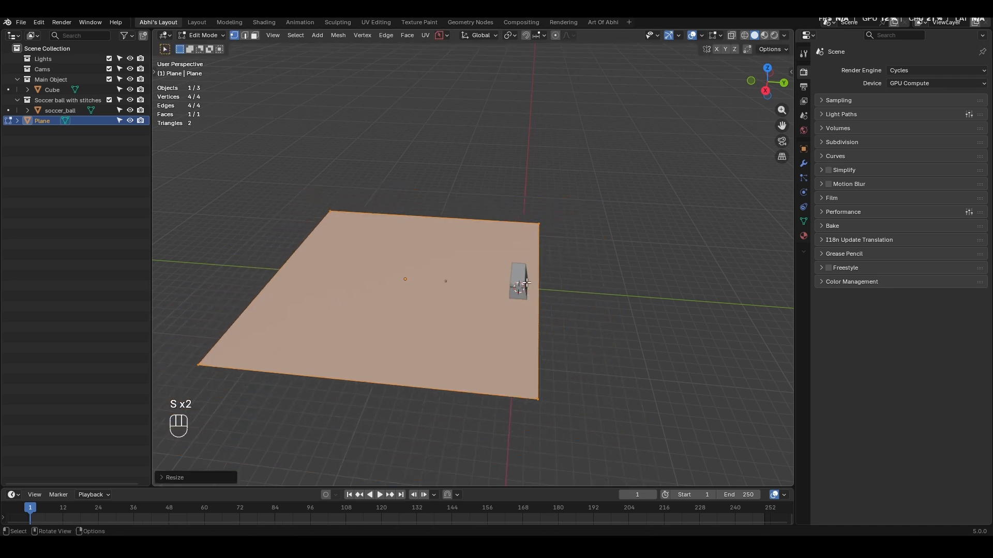
key(Tab)
- Enlarge the timeline area and insert a keyframe for the soccer ball at frame 1
scroll(461, 295, up, 5)
middle_drag(461, 294, 408, 276)
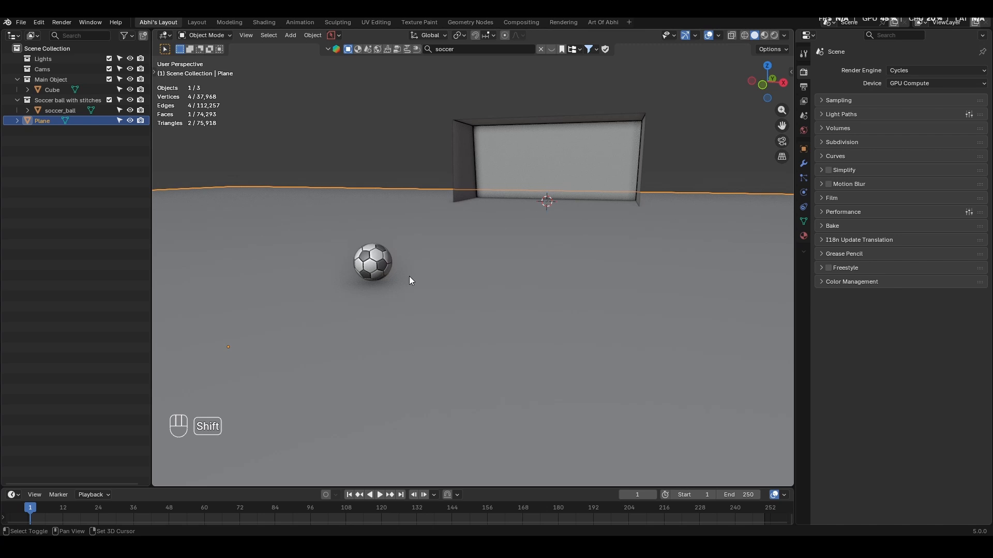
click(380, 267)
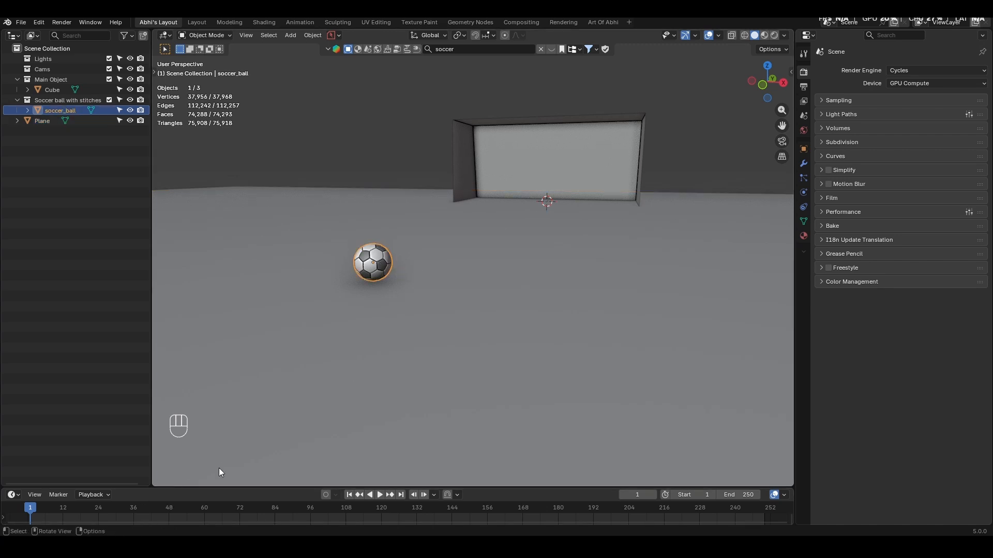
drag(223, 487, 225, 412)
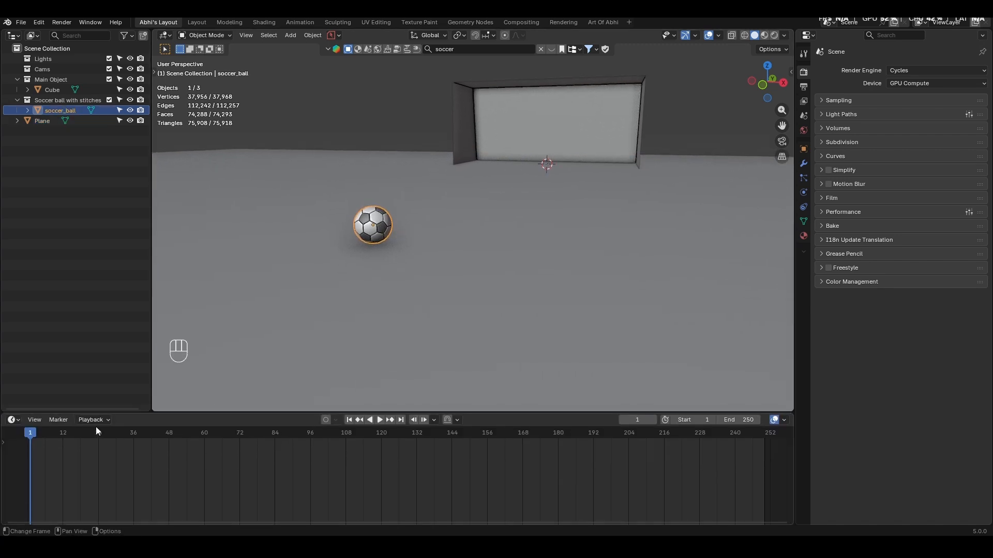
key(k)
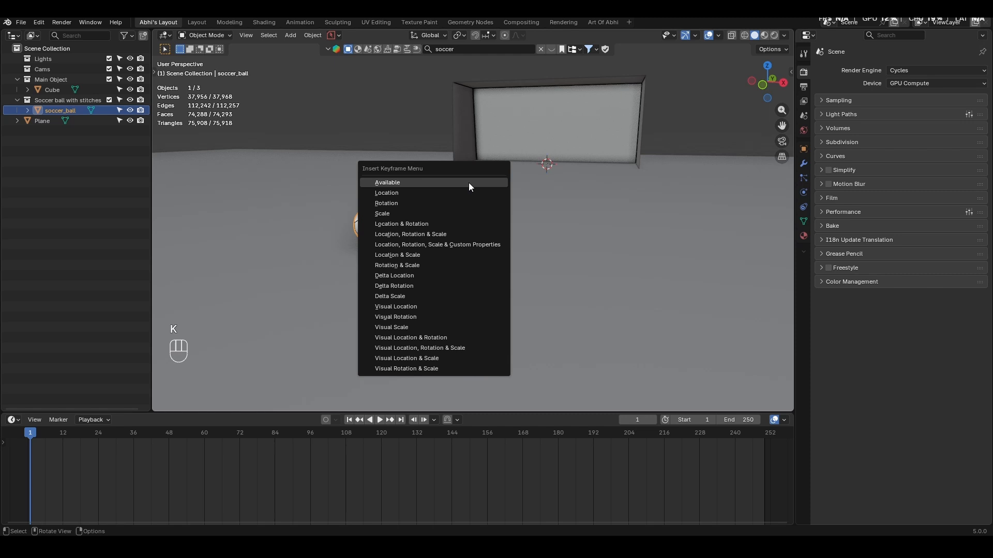
click(413, 203)
- Go to frame 12 and move the soccer ball from its starting spot into the goal in top view
drag(40, 436, 61, 442)
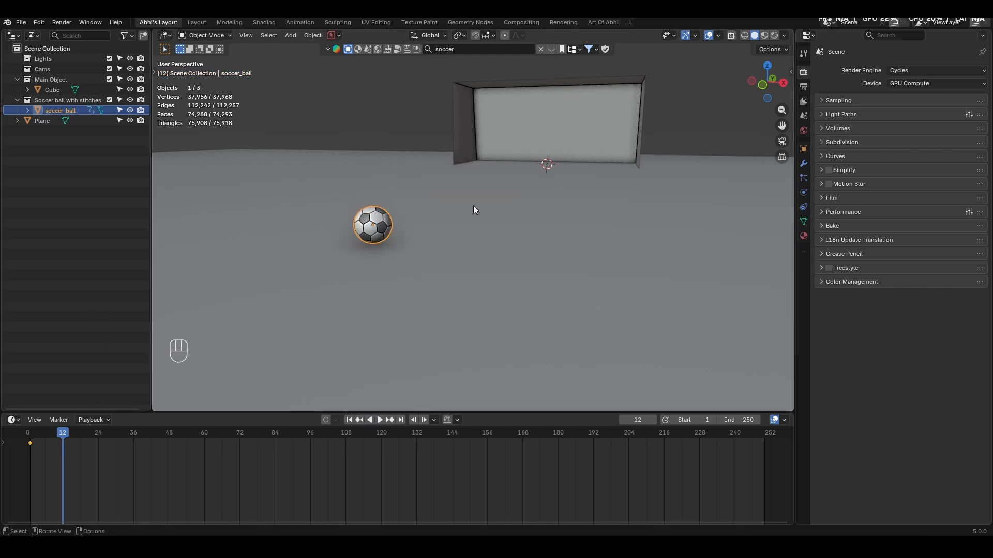
key(KP_7)
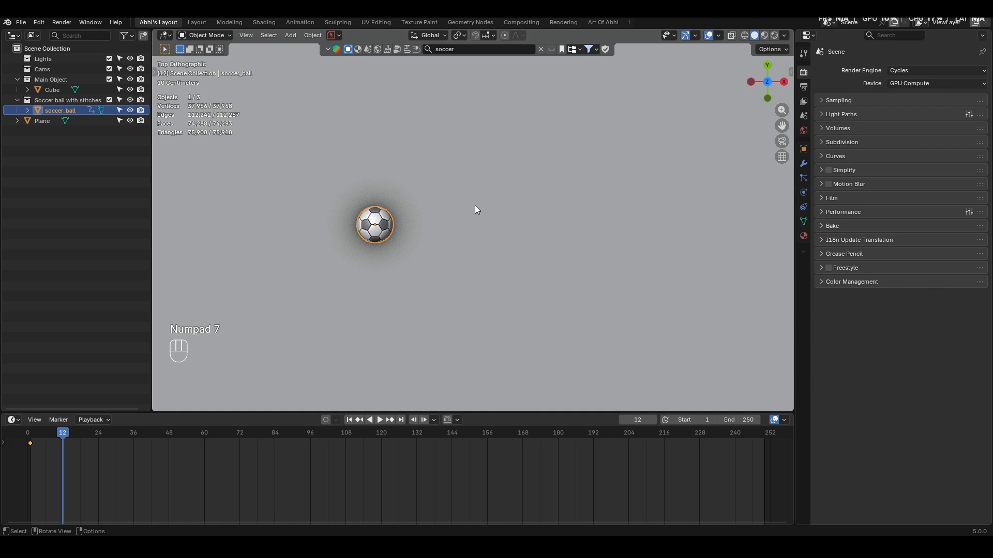
scroll(474, 207, down, 4)
scroll(479, 208, down, 3)
shift+middle_drag(496, 153, 503, 208)
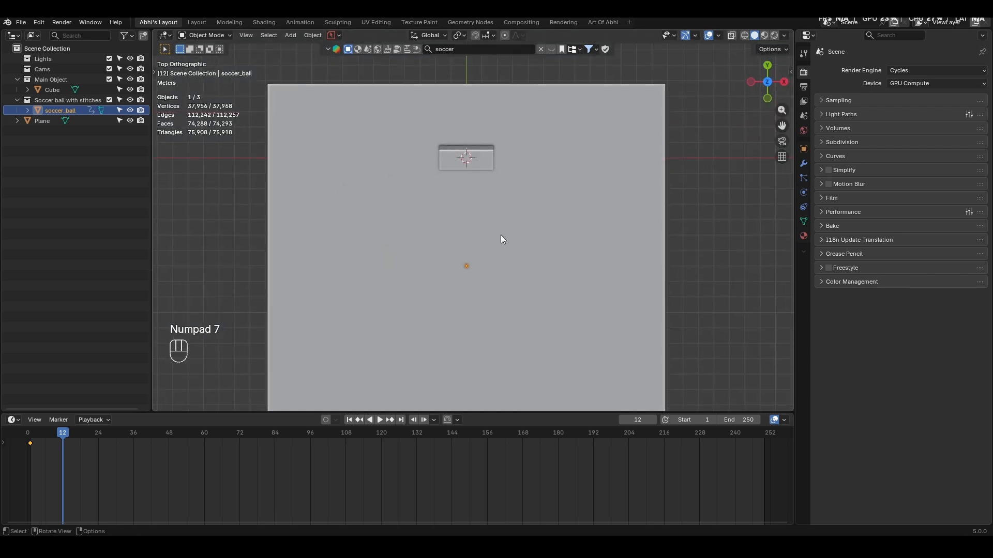
key(g)
click(507, 145)
- Raise the soccer ball about 1.16 m in side view, near the goal's upper corner, and insert a Location keyframe at frame 12
key(KP_3)
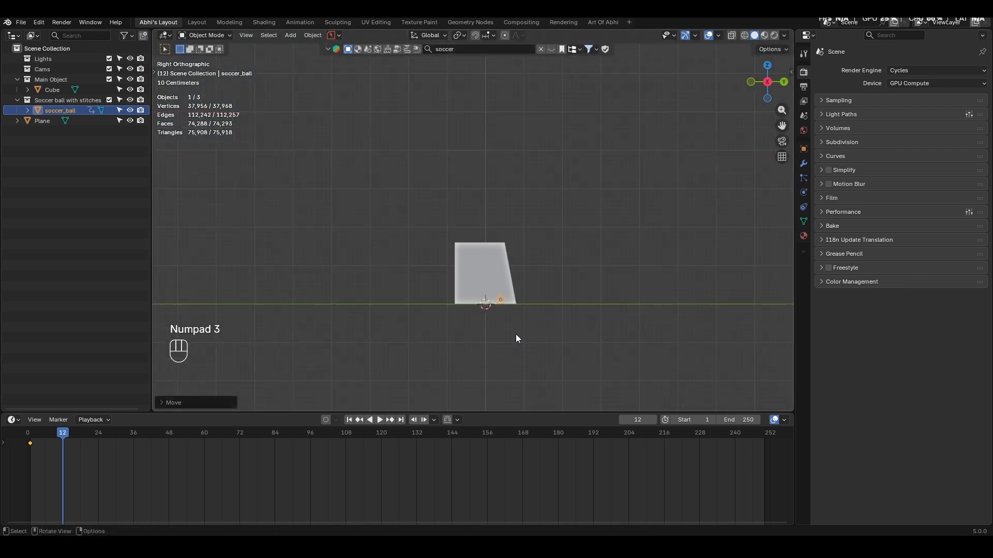
key(g)
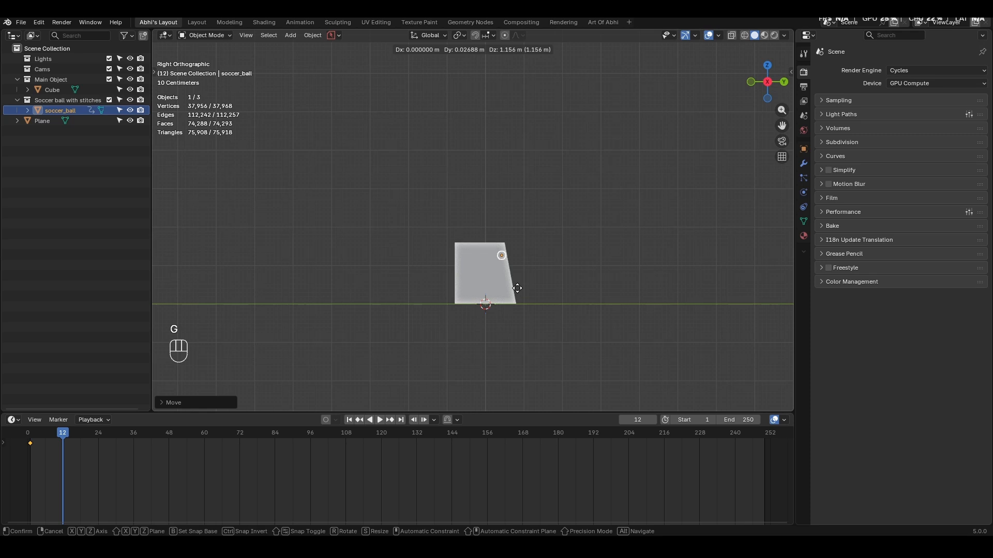
click(517, 289)
key(KP_Decimal)
middle_drag(518, 289, 596, 204)
scroll(596, 203, down, 5)
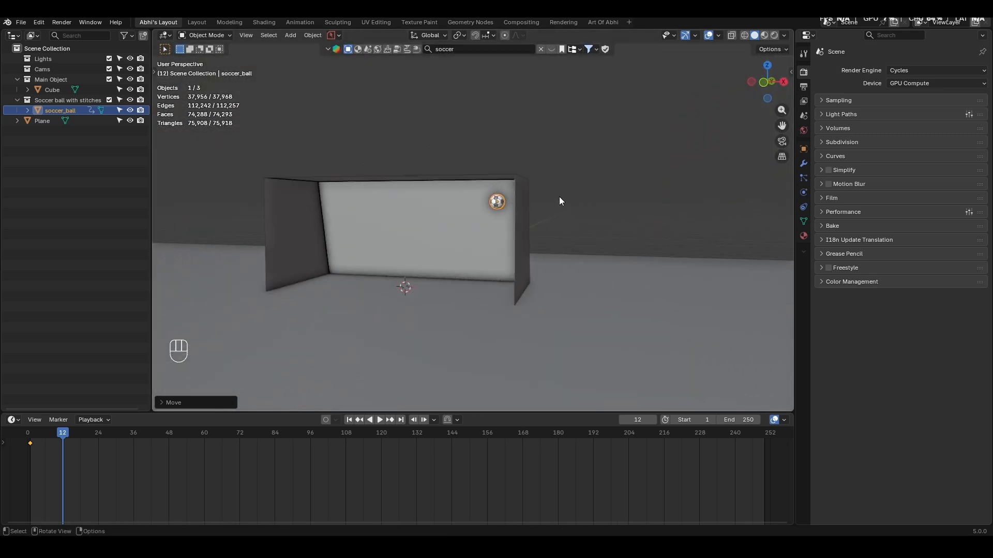
key(k)
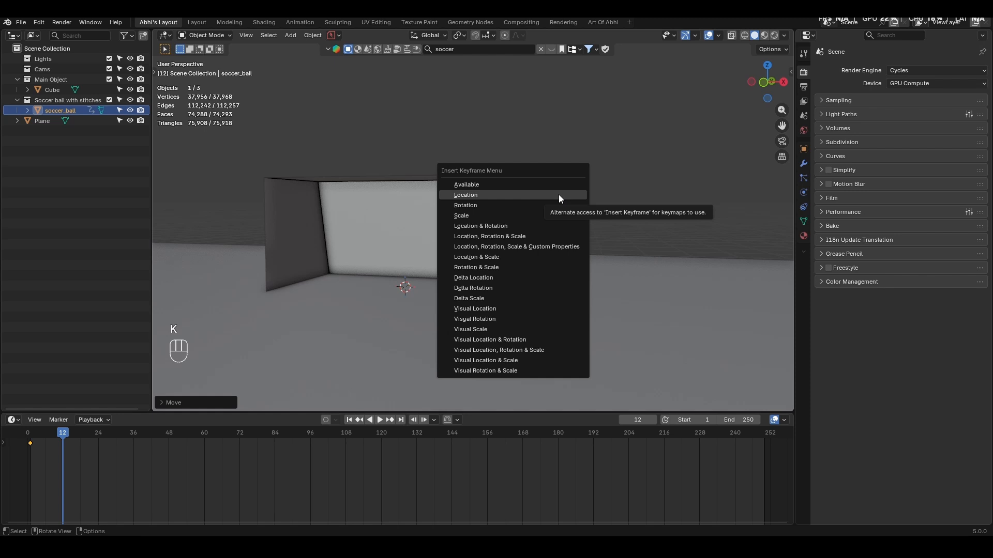
click(559, 194)
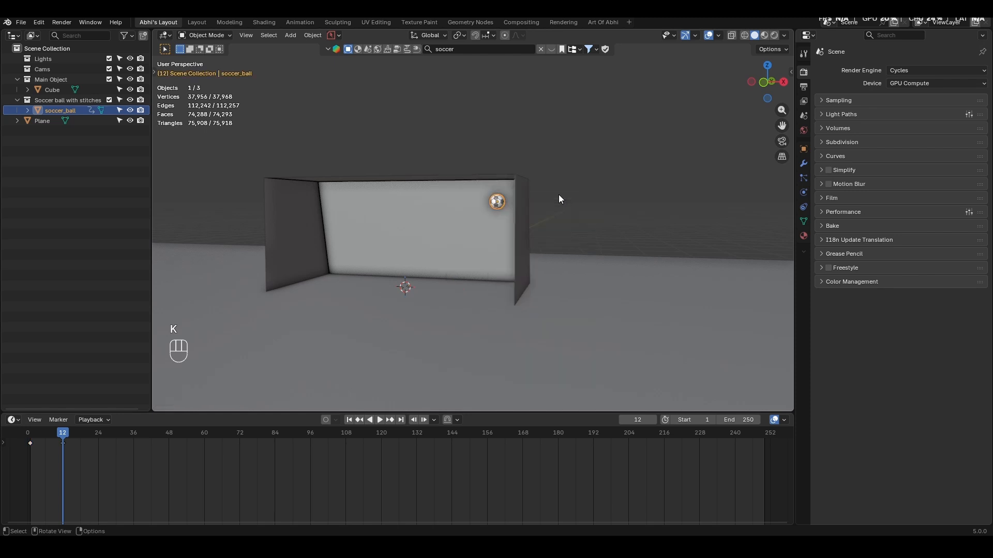
- Set the interpolation of all the soccer ball's keyframes to Linear and return to frame 1
key(t)
click(110, 456)
key(t)
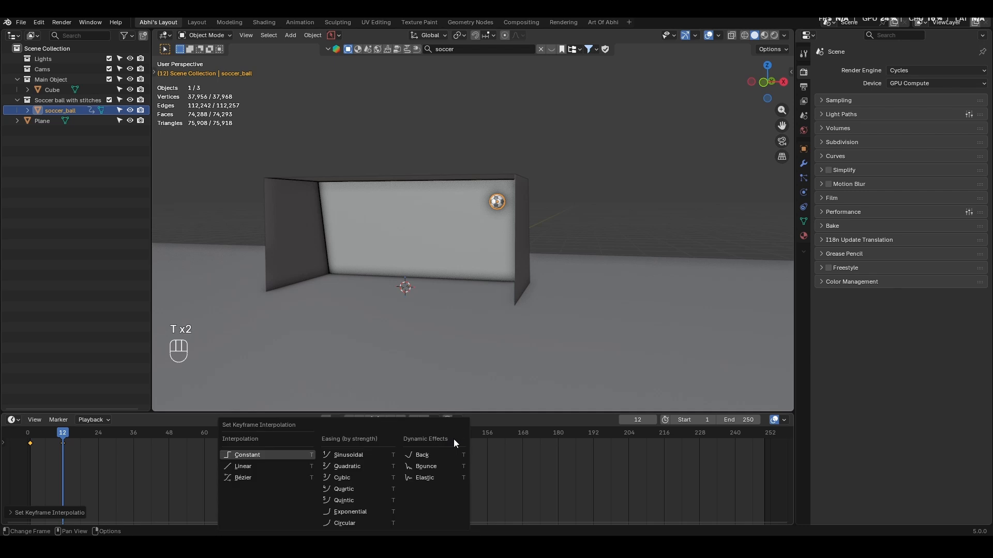
click(241, 467)
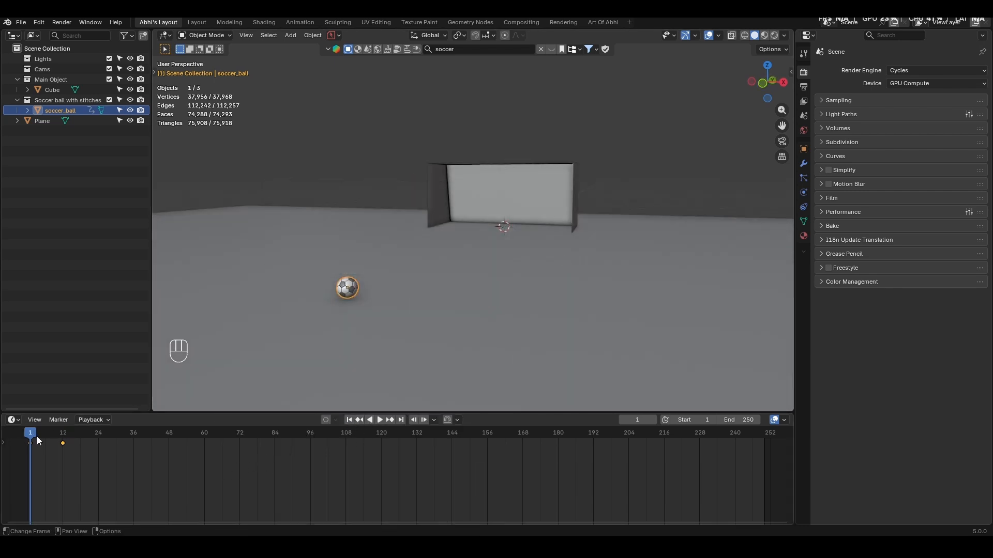
mouse_move(31, 433)
mouse_down()
mouse_move(84, 437)
mouse_move(30, 435)
mouse_up()
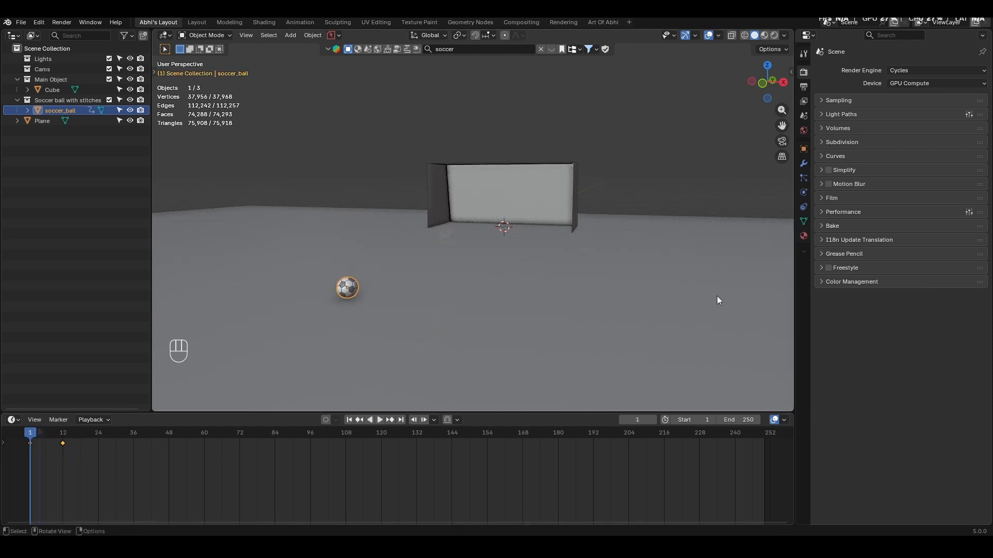
- Add an Active rigid body to the soccer ball and set its collision shape to Mesh
click(802, 222)
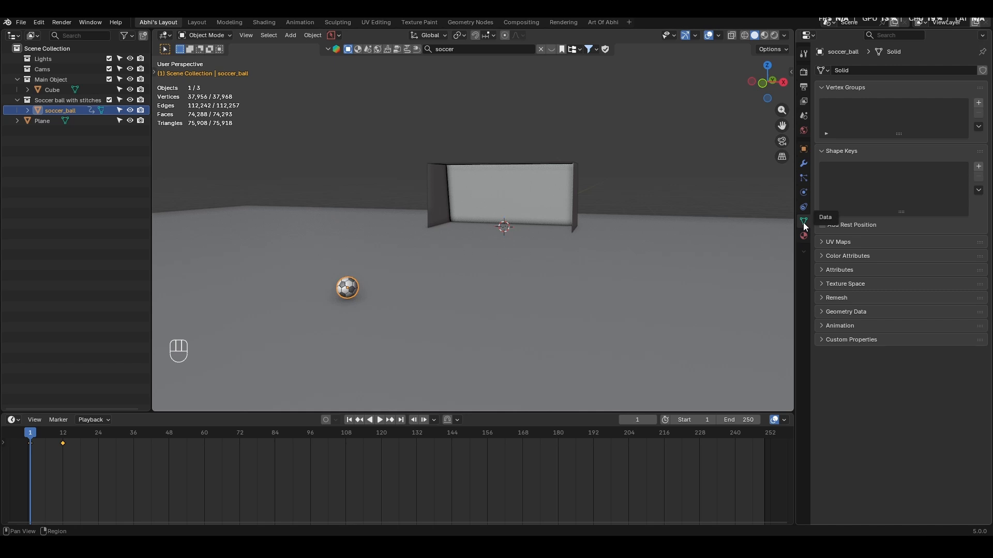
click(802, 193)
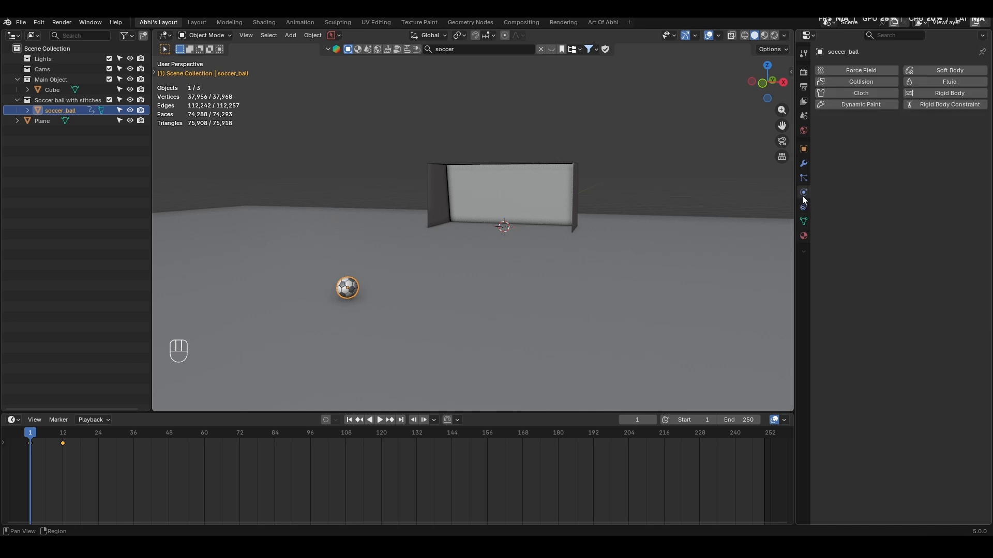
click(943, 94)
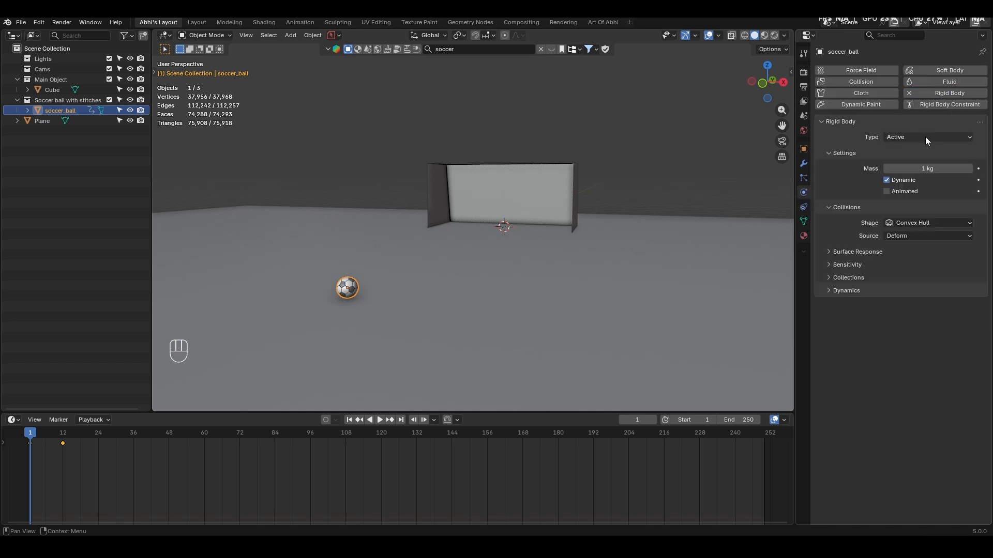
click(904, 222)
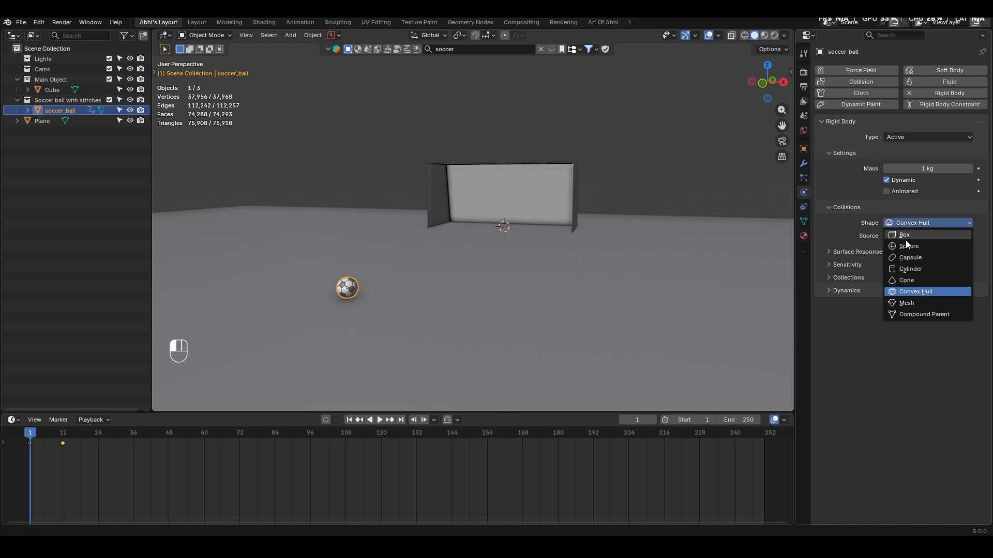
click(914, 303)
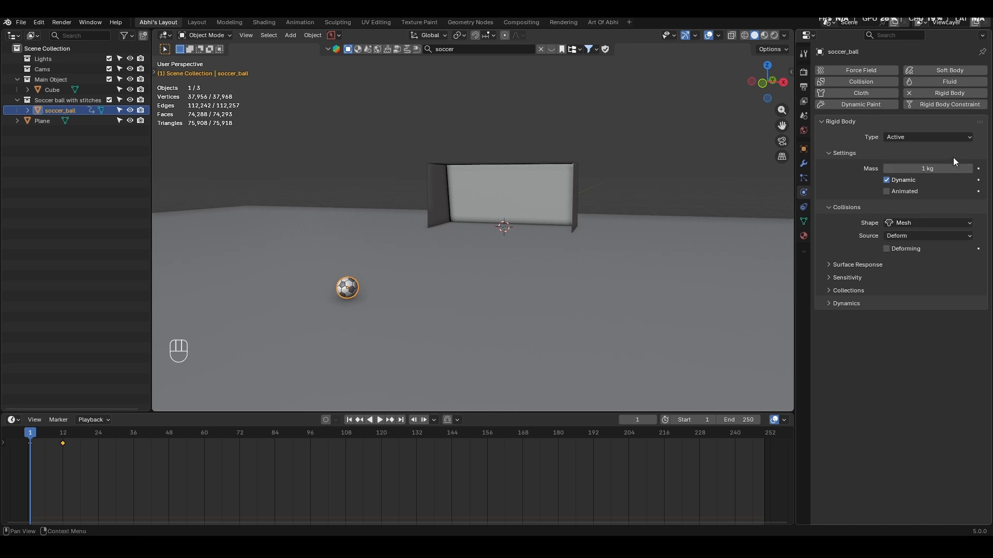
- Keyframe the ball's rigid body Animated option as enabled at frames 1 and 11 and disabled at frame 12
click(886, 192)
click(978, 192)
drag(36, 435, 63, 452)
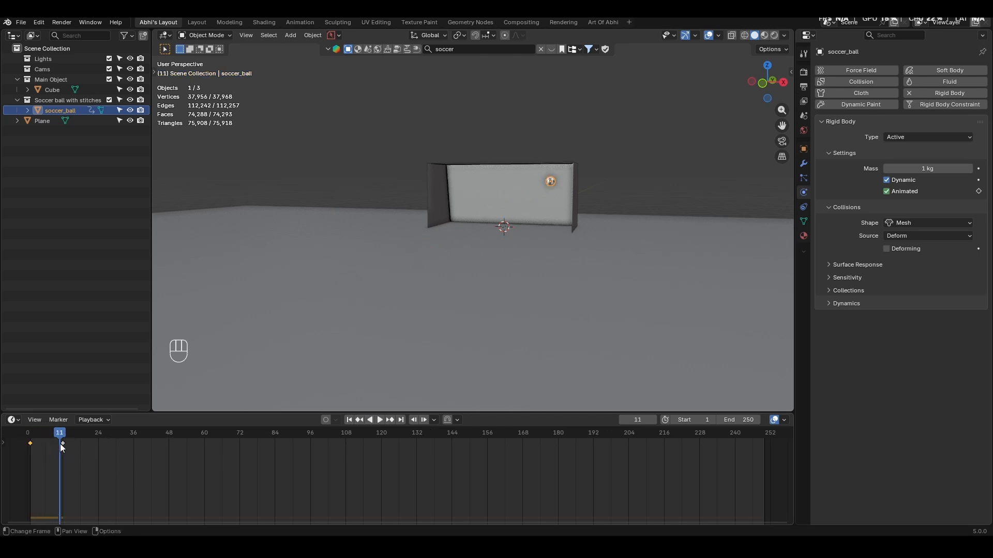
click(979, 191)
key(Right)
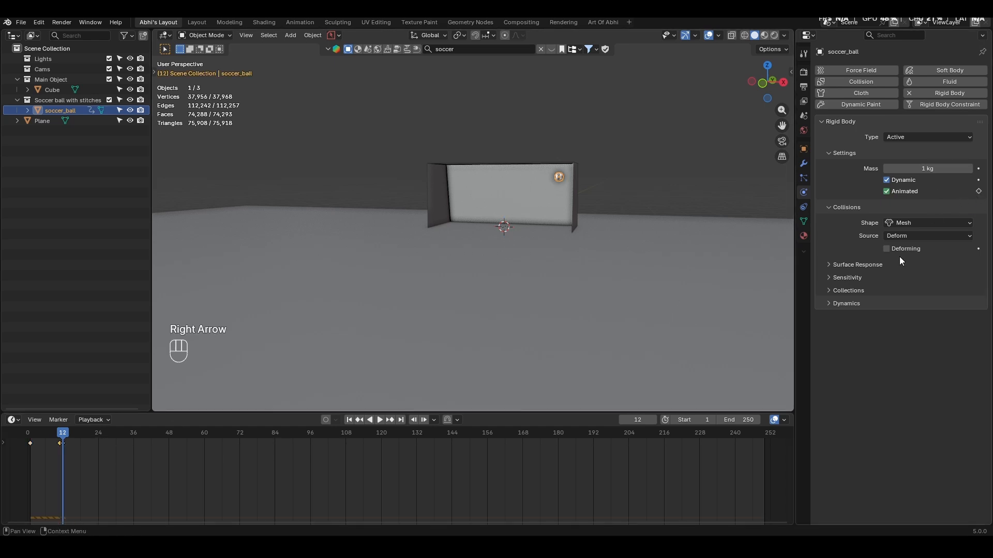
click(979, 191)
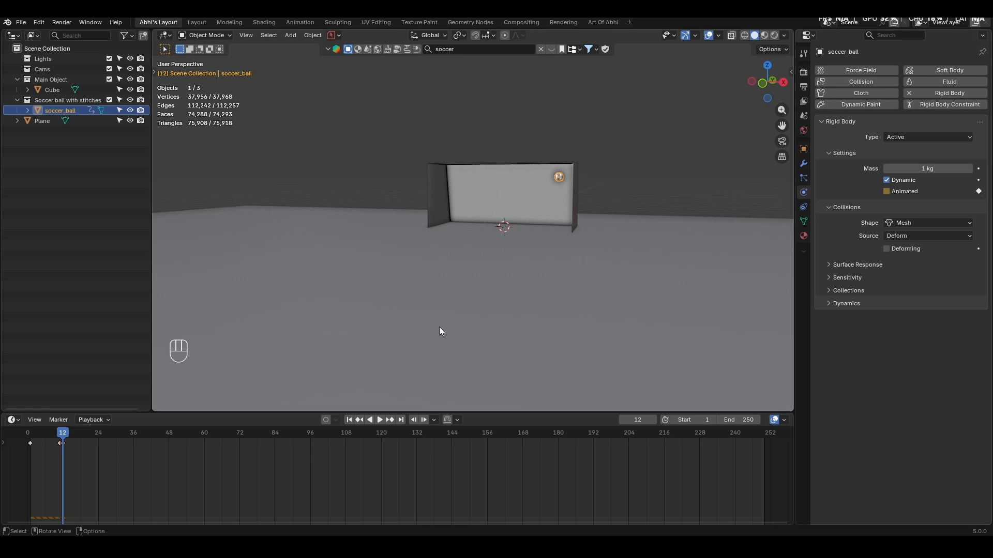
- Make the goal a Passive rigid body with a Mesh collision shape
click(505, 199)
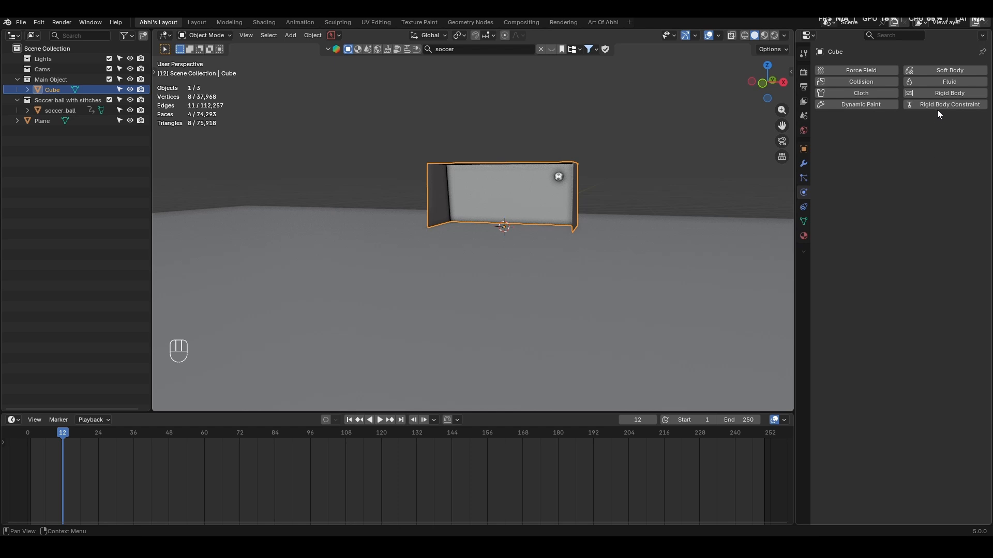
click(940, 93)
click(927, 137)
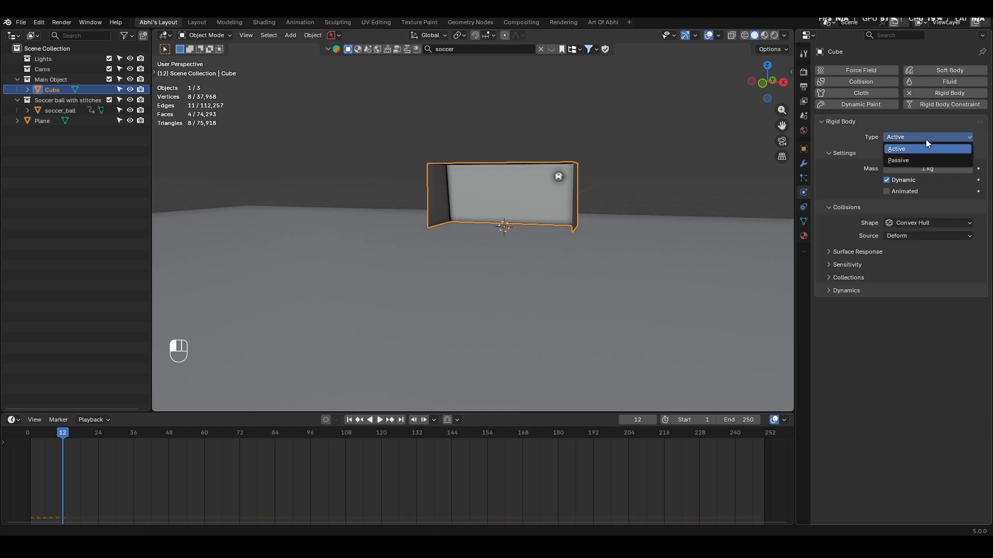
click(904, 161)
click(911, 200)
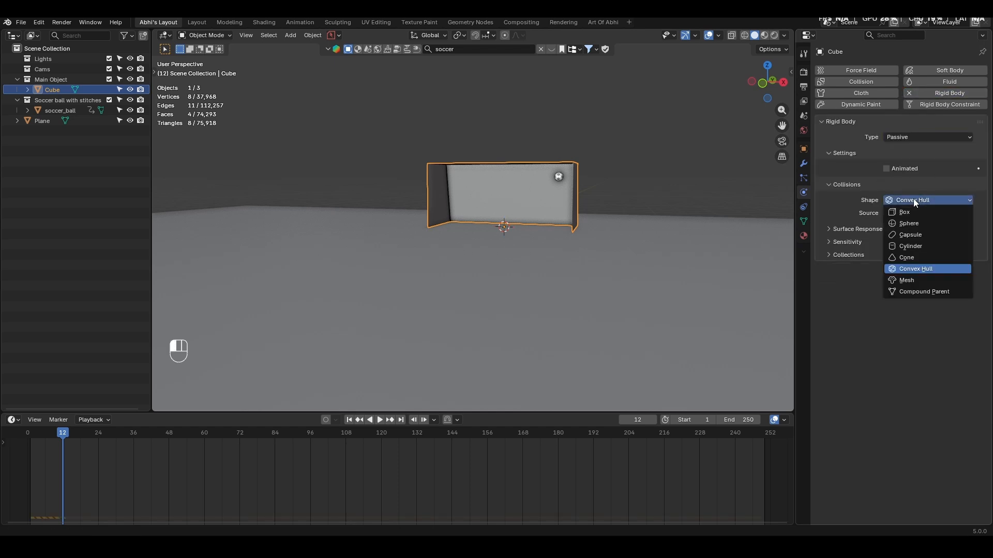
click(903, 284)
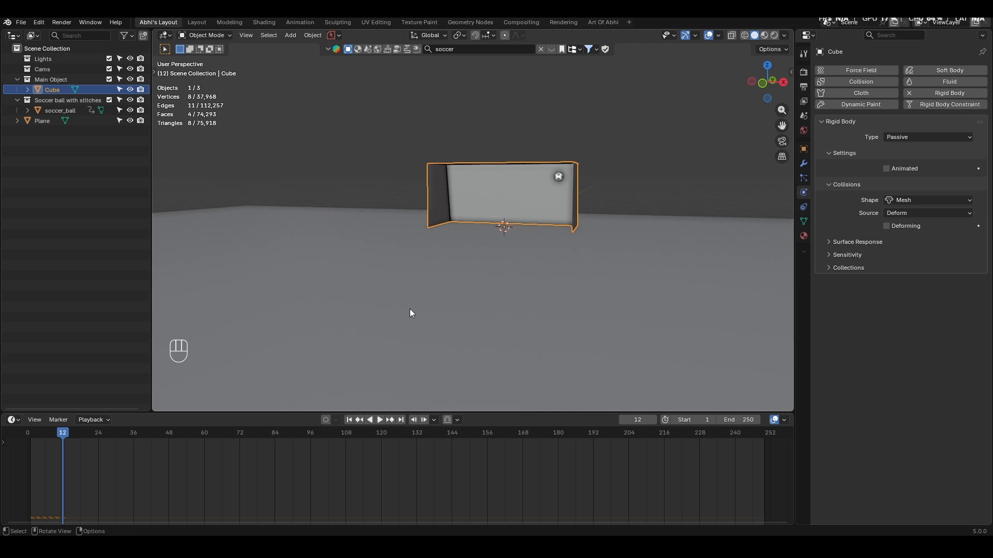
- Make the ground plane a Passive rigid body with a Mesh collision shape
click(460, 302)
click(938, 94)
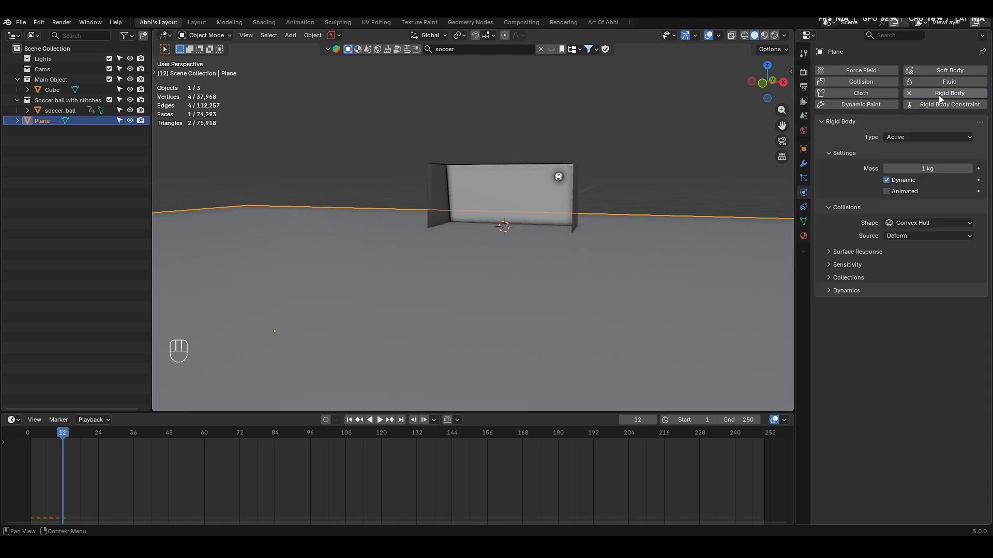
click(917, 137)
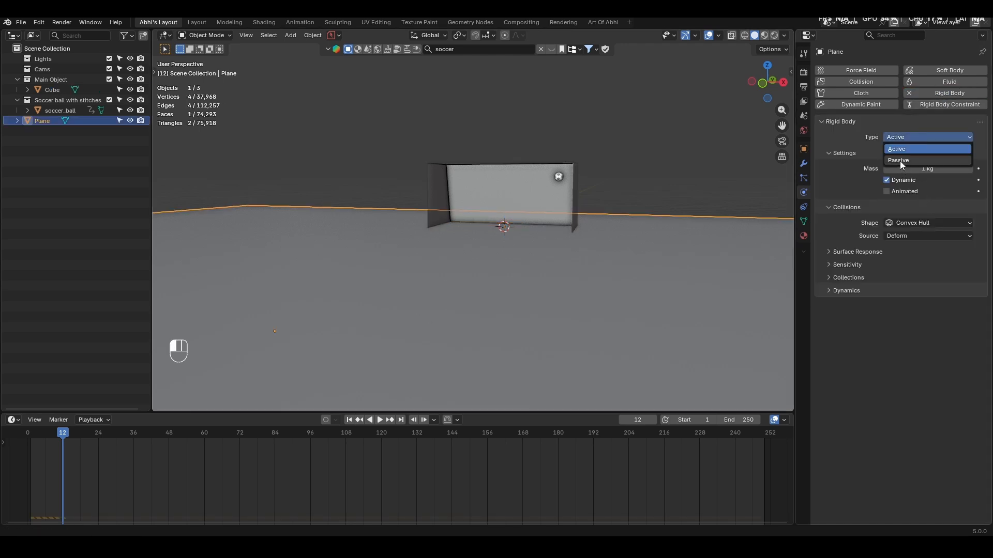
click(901, 161)
click(925, 200)
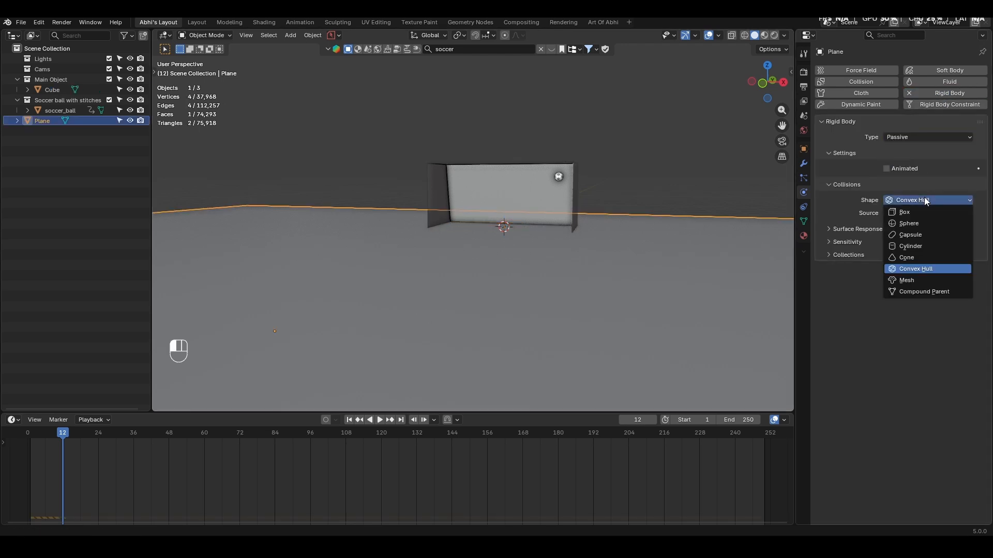
click(907, 281)
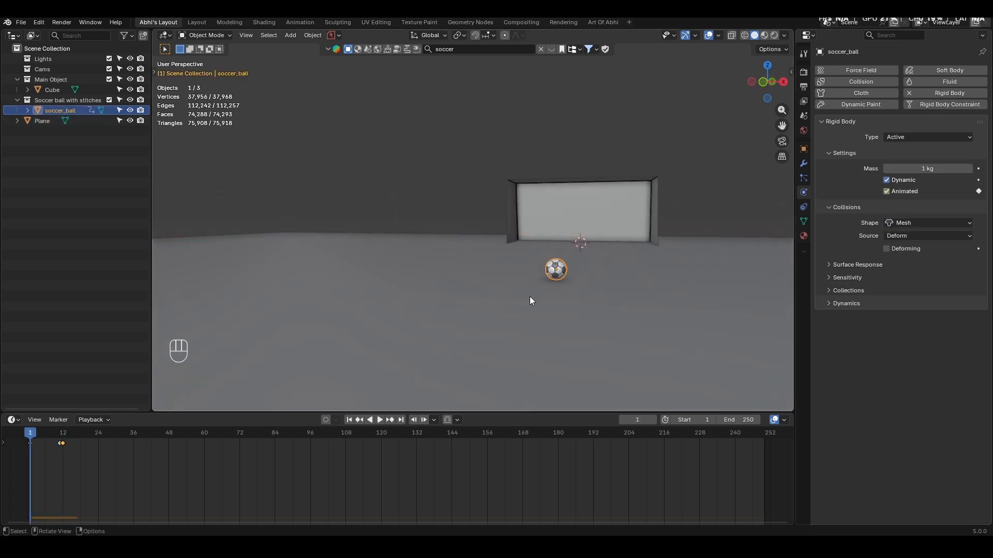
- Play the simulation from frame 1, stop it, and examine the ball's contact with the ground up close in side view
key(space)
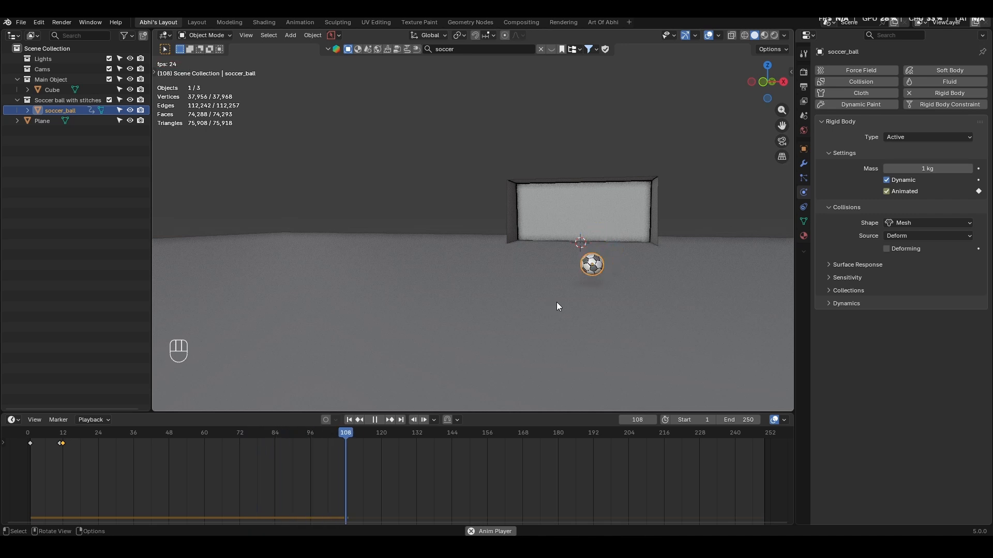
key(space)
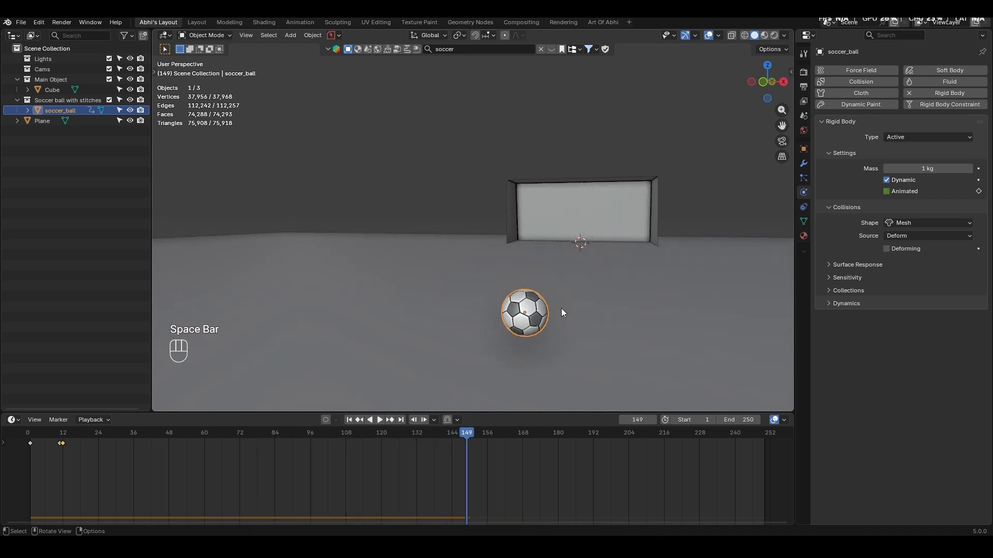
middle_drag(561, 309, 475, 290)
key(KP_3)
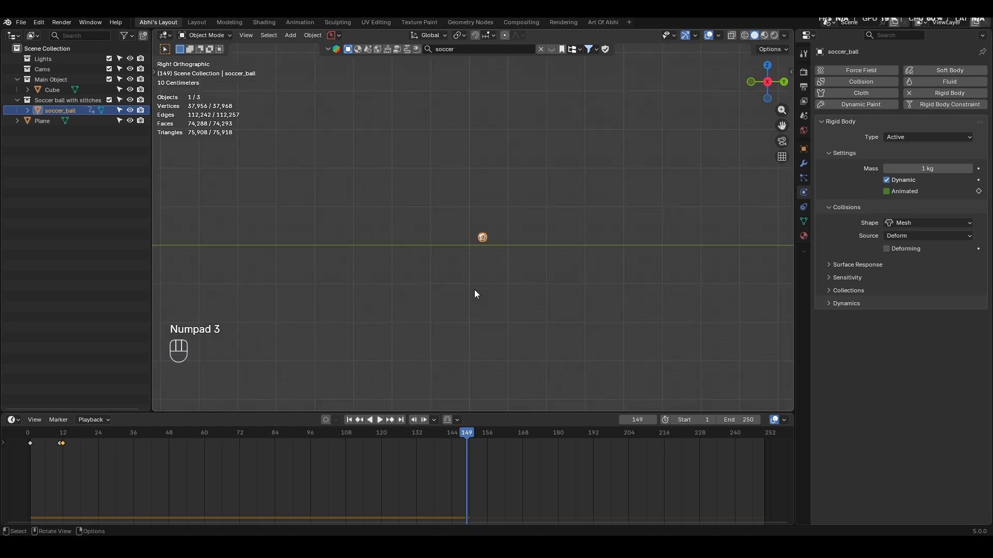
key(KP_Decimal)
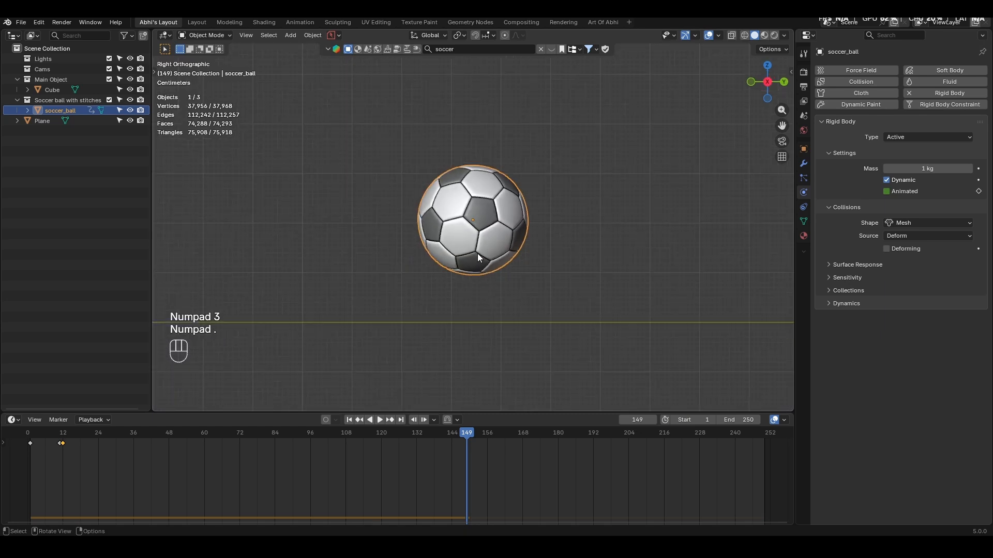
- Set the soccer ball's collision shape to Sphere and replay the simulation from frame 1
click(911, 222)
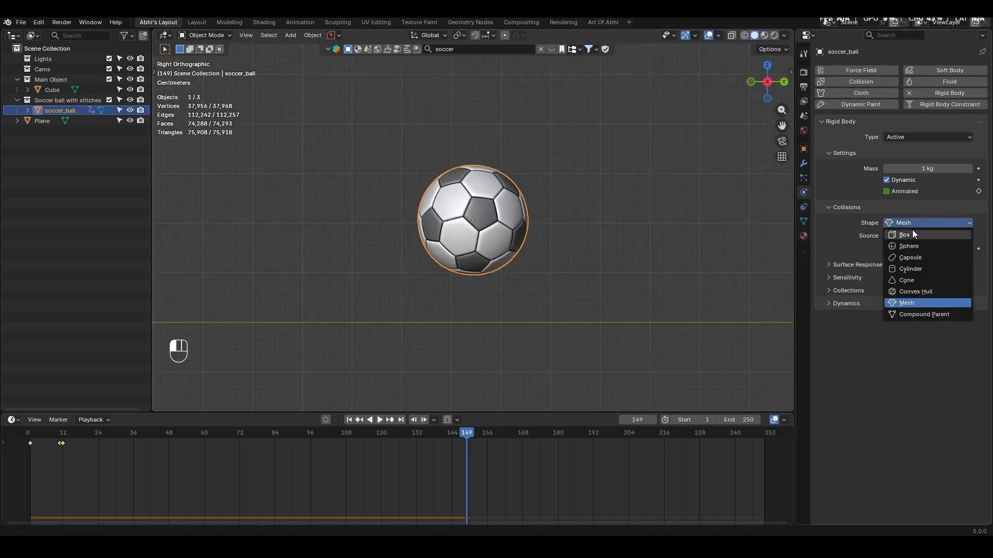
click(908, 246)
click(351, 420)
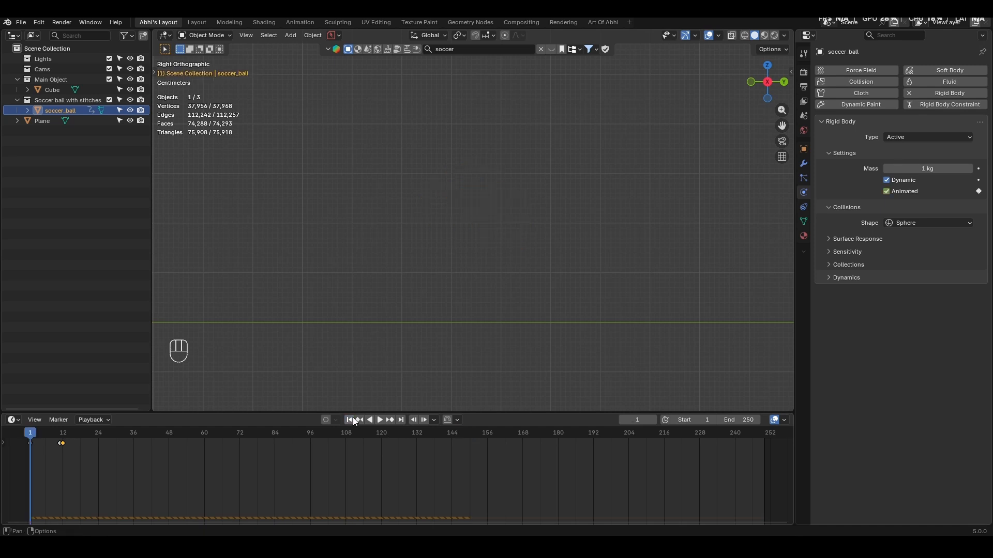
scroll(548, 252, down, 4)
key(space)
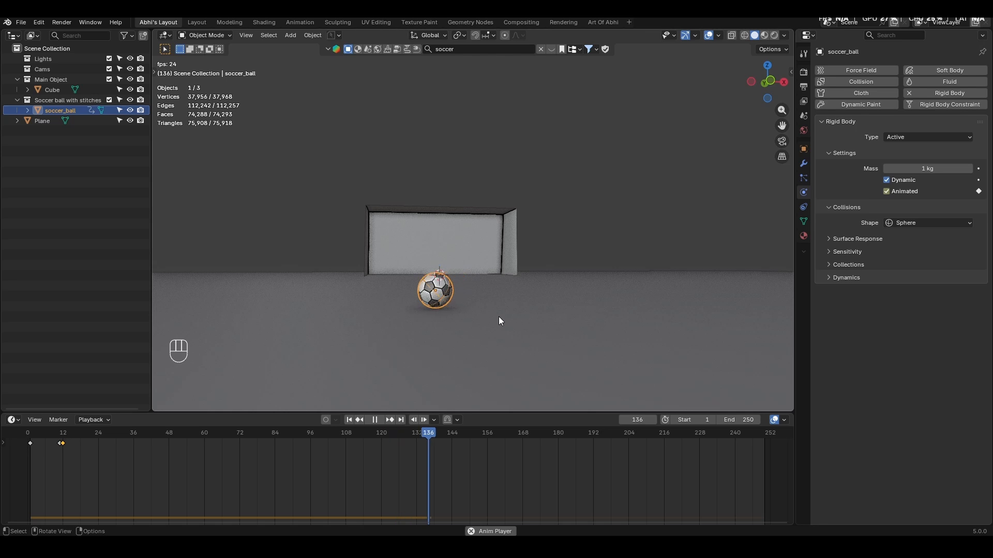
- Move the soccer ball along X toward the goal's side wall at frame 12, removing its rigid body beforehand and adding it back
key(space)
mouse_move(498, 317)
middle_down()
mouse_move(488, 308)
mouse_move(501, 312)
middle_up()
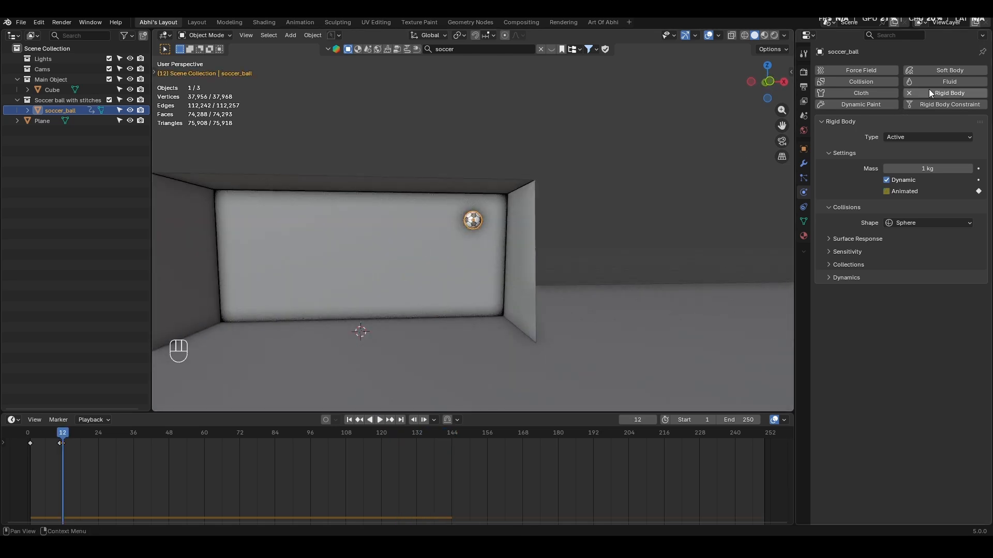
click(929, 91)
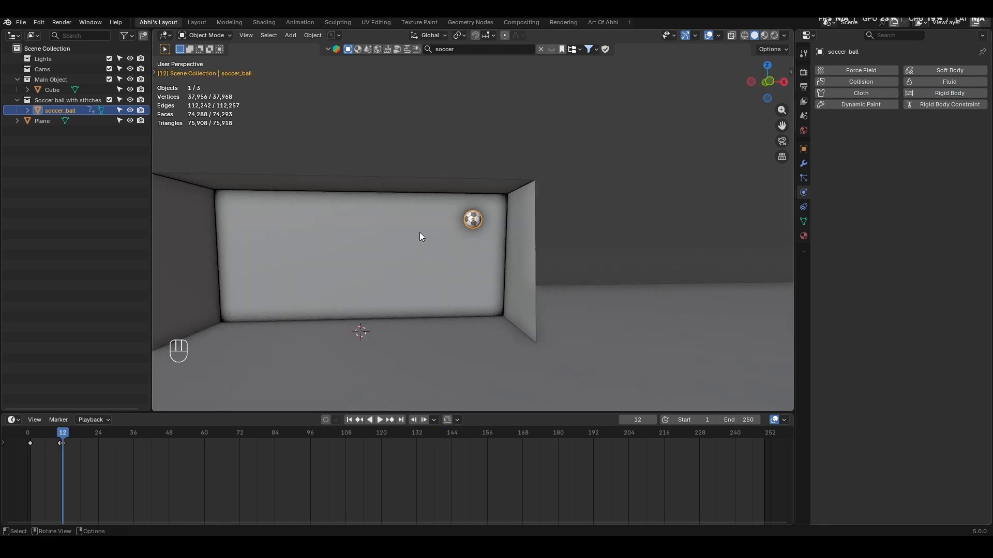
key(KP_1)
key(g)
key(x)
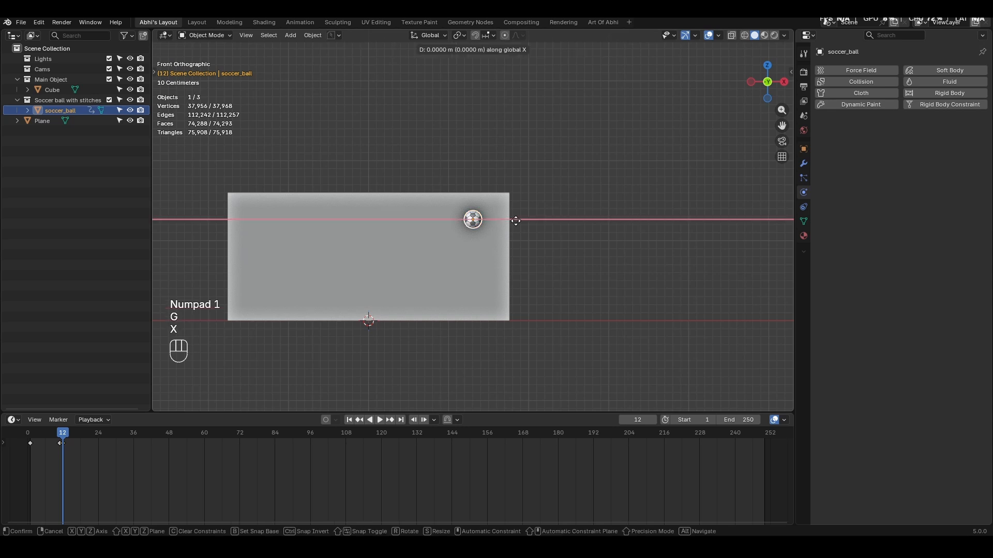
click(526, 220)
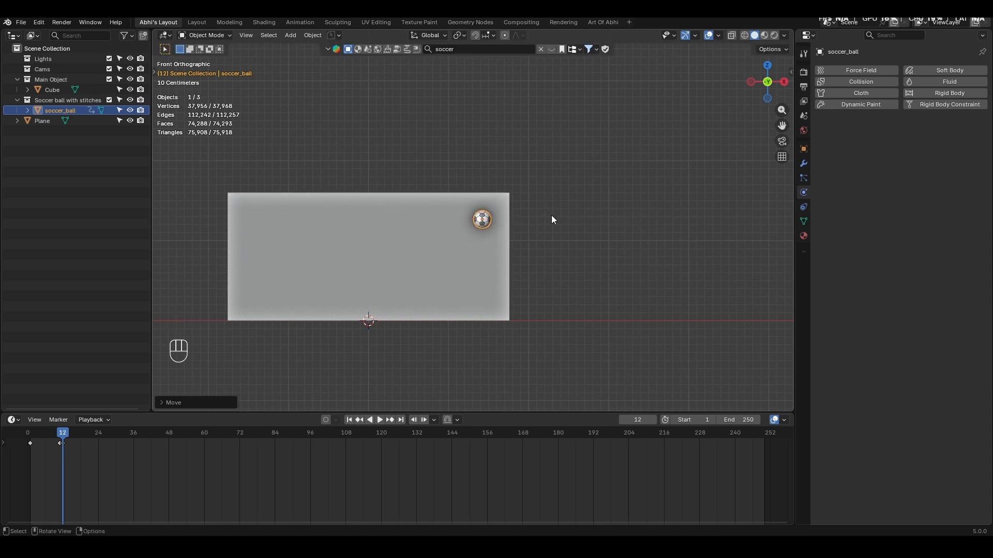
click(930, 94)
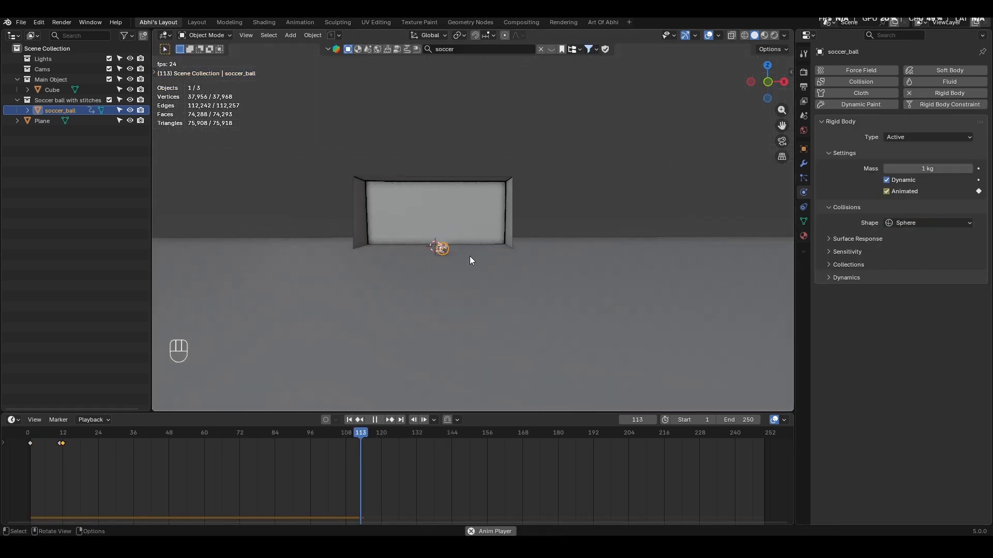
- Replay the simulation from frame 1 several times to check how the ball rebounds off the goal
key(space)
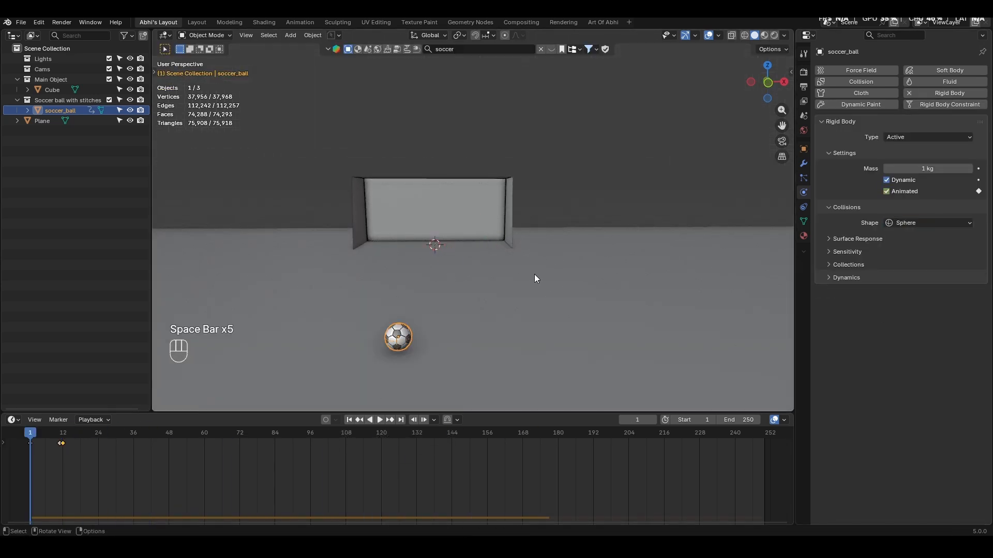
key(space)
key(space)
key(space)
key(space)
key(space)
key(space)
key(space)
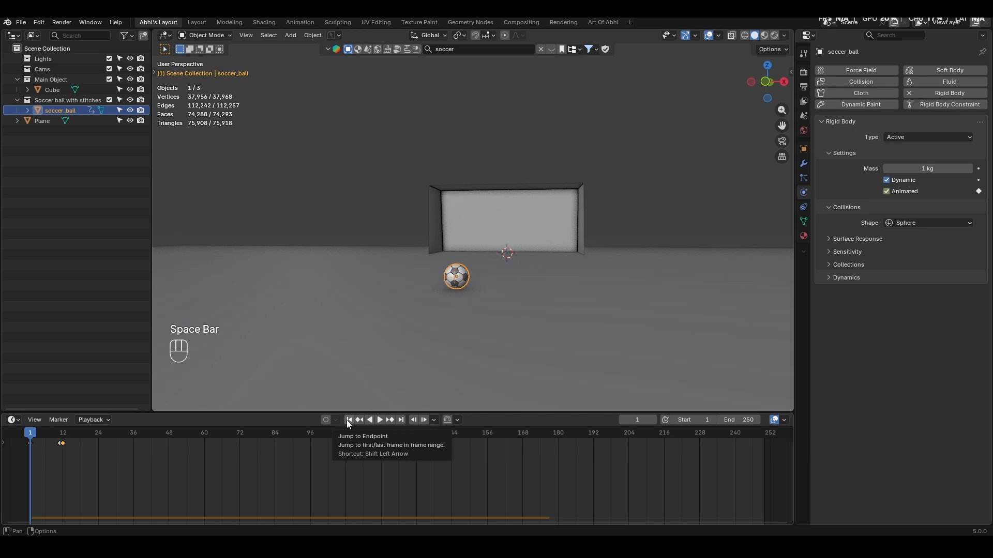
key(space)
key(space)
key(space)
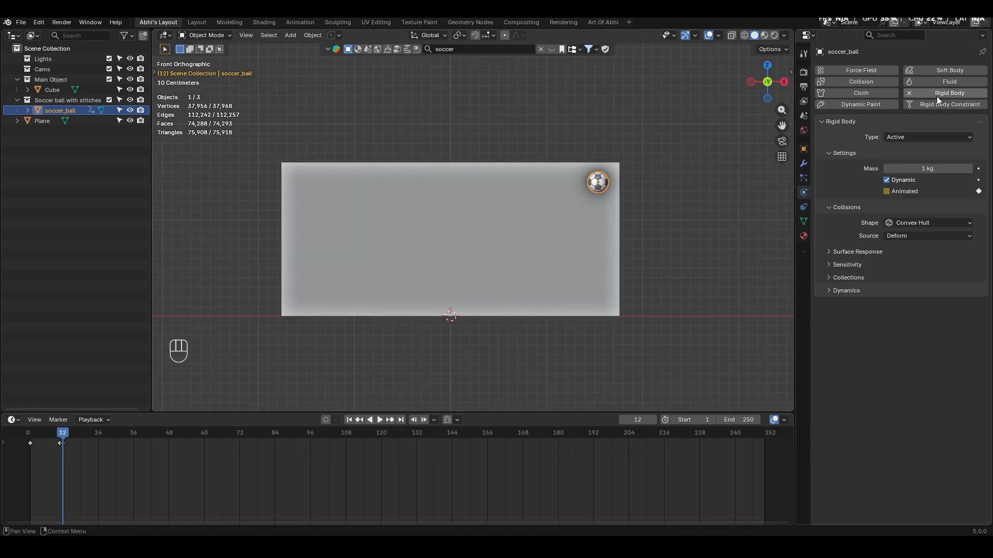
- Play the simulation with the repositioned ball and examine its bounce inside the goal from different angles
key(space)
key(space)
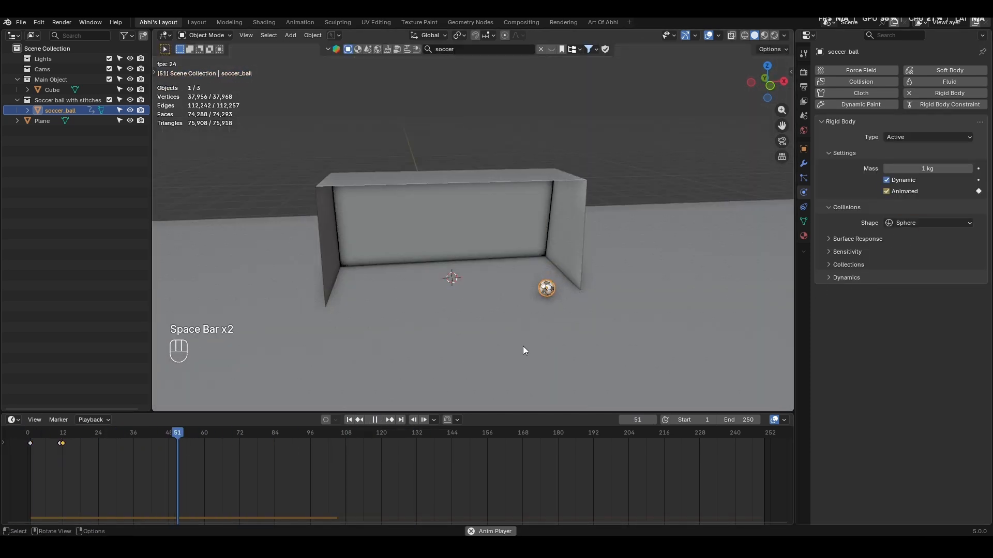
key(space)
key(space)
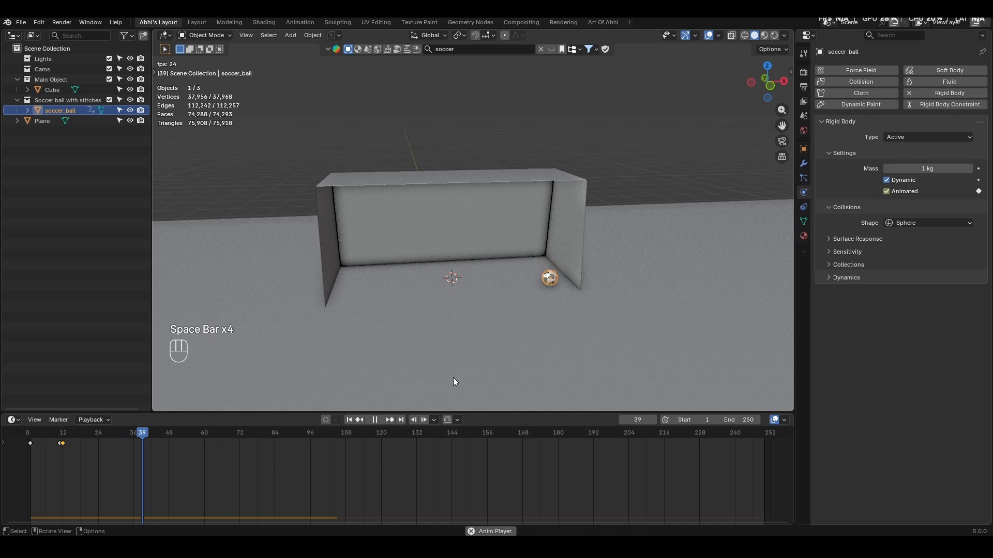
middle_drag(577, 332, 483, 302)
key(space)
key(space)
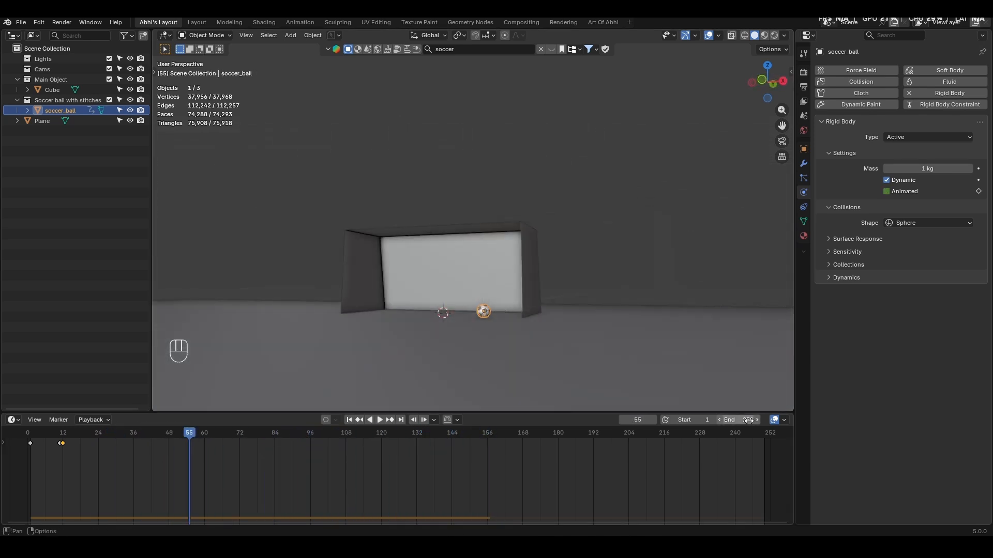
- Set the animation's end frame to 300 and fit the extended frame range in the timeline
click(748, 420)
text(300)
key(Return)
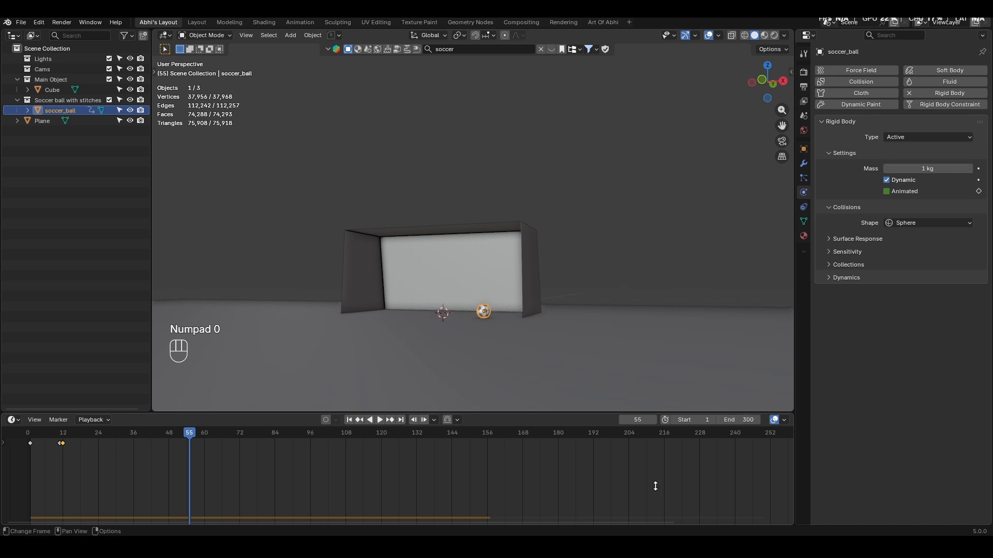
scroll(638, 471, down, 5)
scroll(636, 469, up, 2)
middle_drag(635, 469, 566, 469)
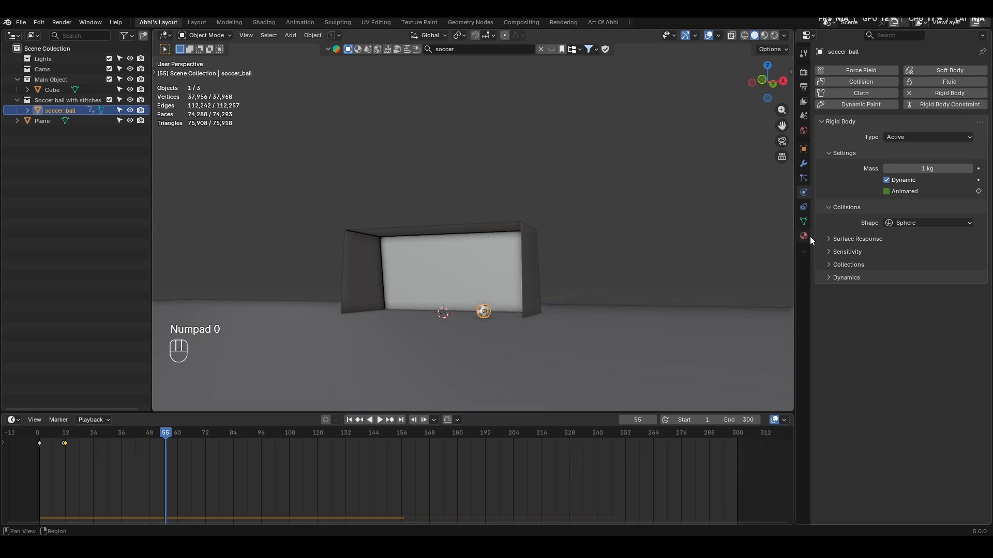
- Set the rigid body world's cache end to frame 300 and bake the simulation
click(805, 117)
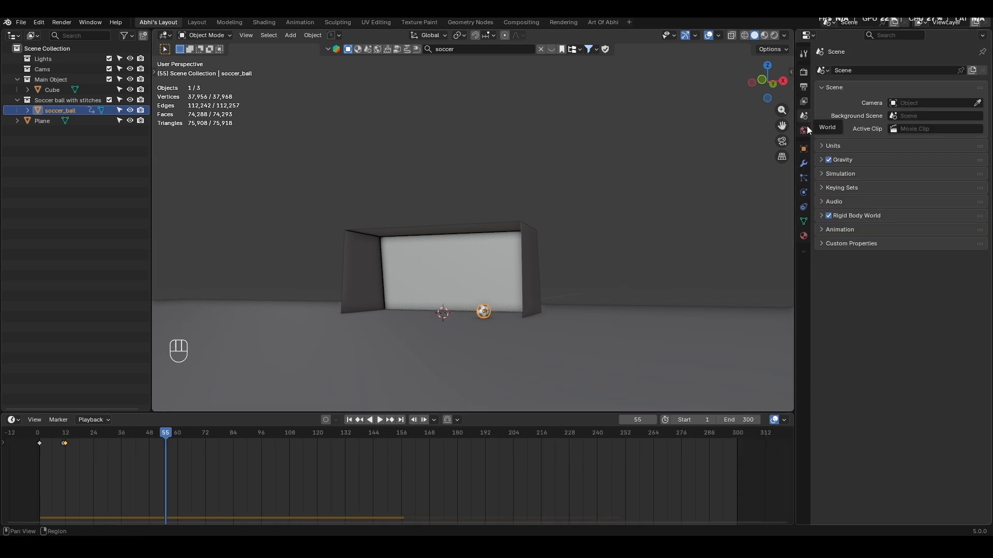
click(851, 217)
click(842, 336)
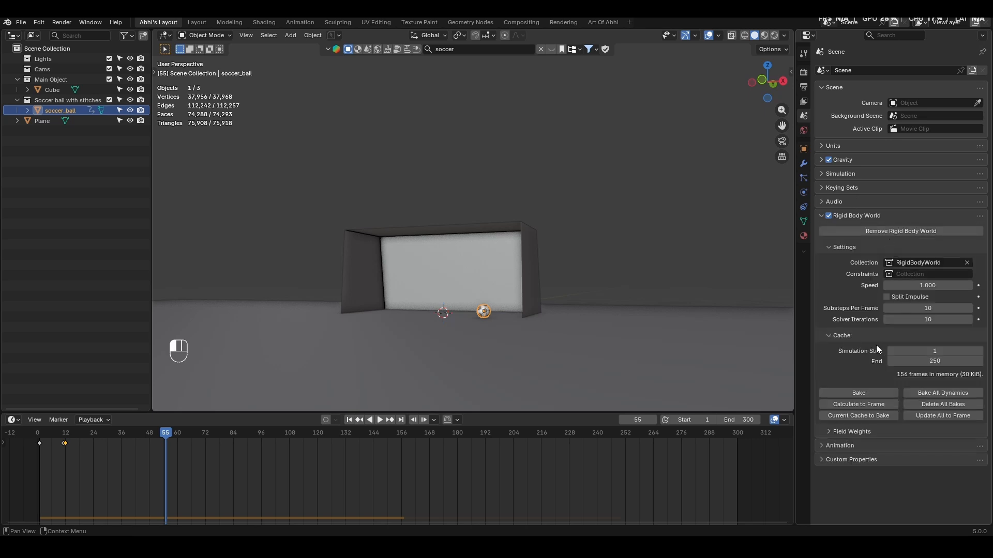
click(923, 362)
text(300)
key(Return)
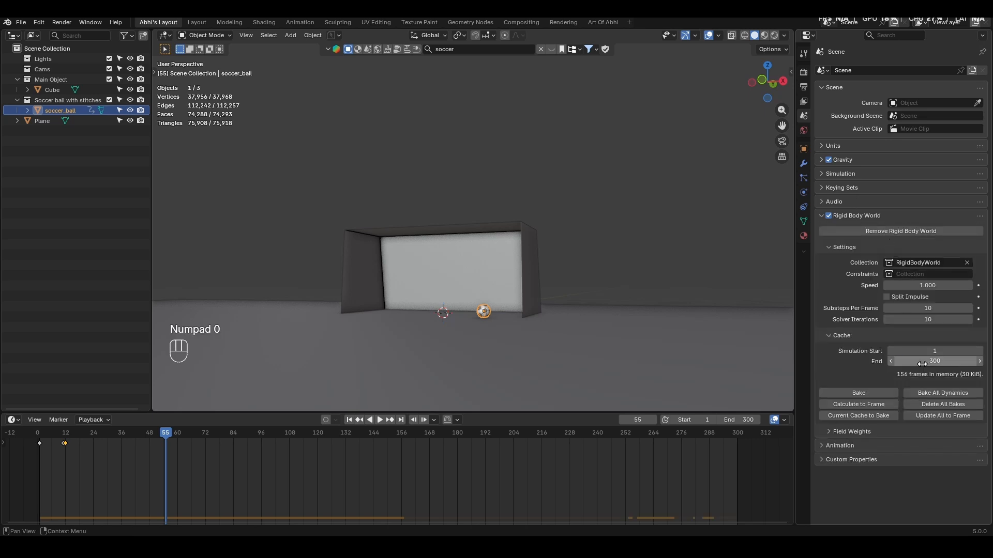
click(847, 392)
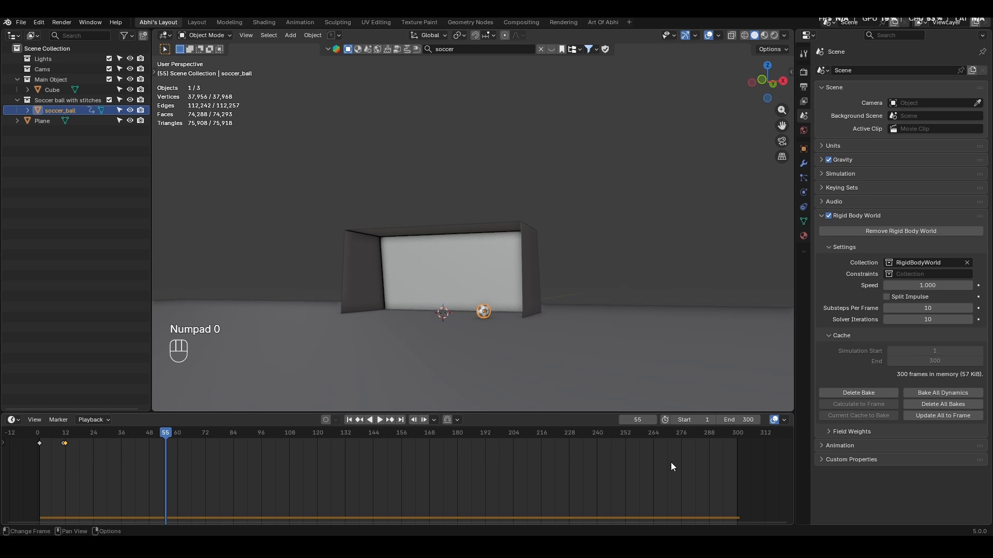
- Bake the soccer ball's rigid body motion to keyframes from frame 1 to 300 with a frame step of 1
key(space)
key(space)
click(316, 36)
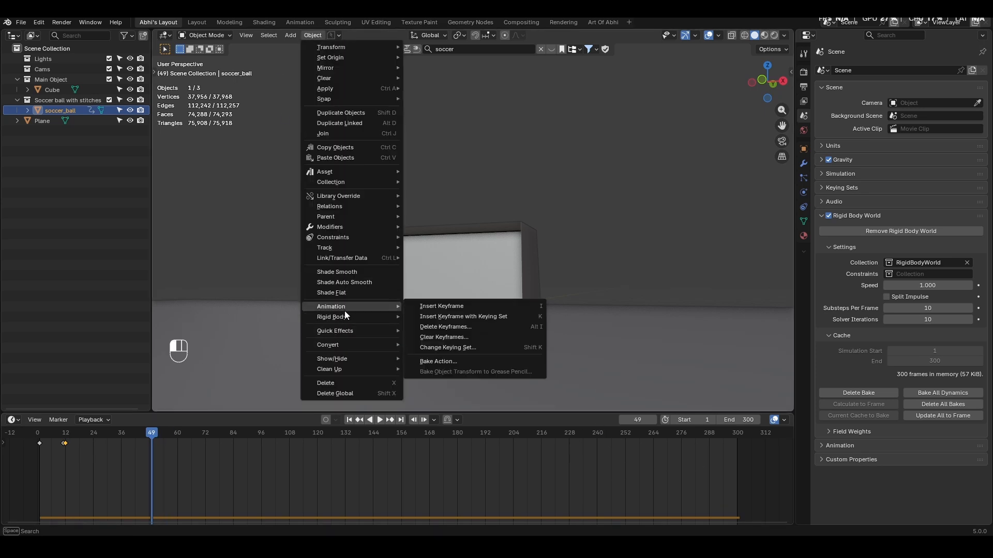
mouse_move(337, 317)
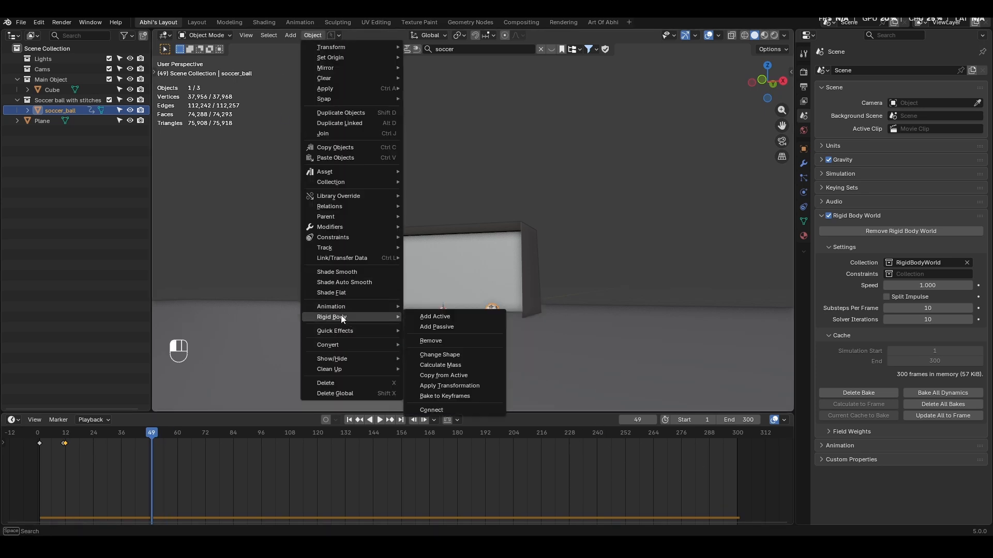
click(434, 396)
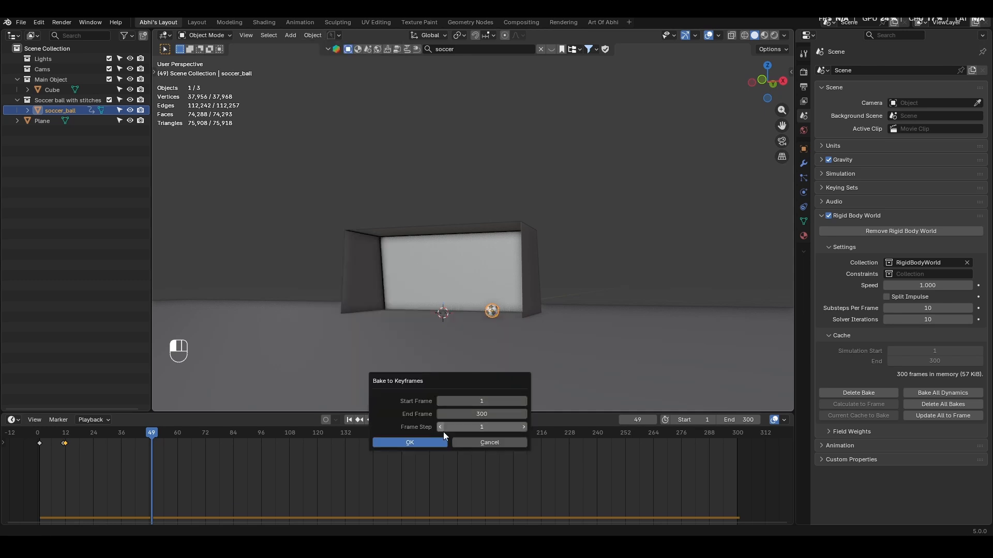
click(417, 442)
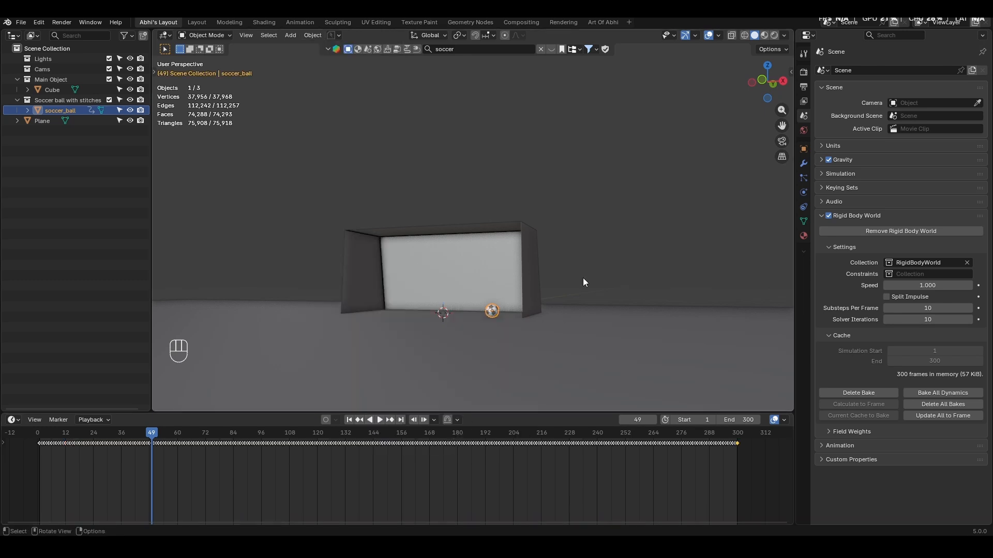
- Play the keyframed ball animation from frame 1 and inspect its motion around the goal
click(348, 420)
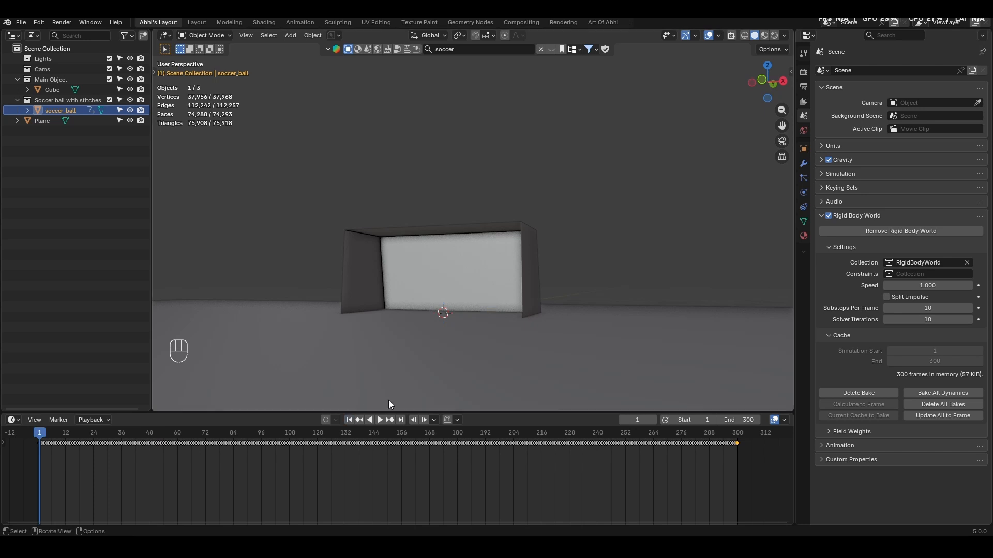
key(space)
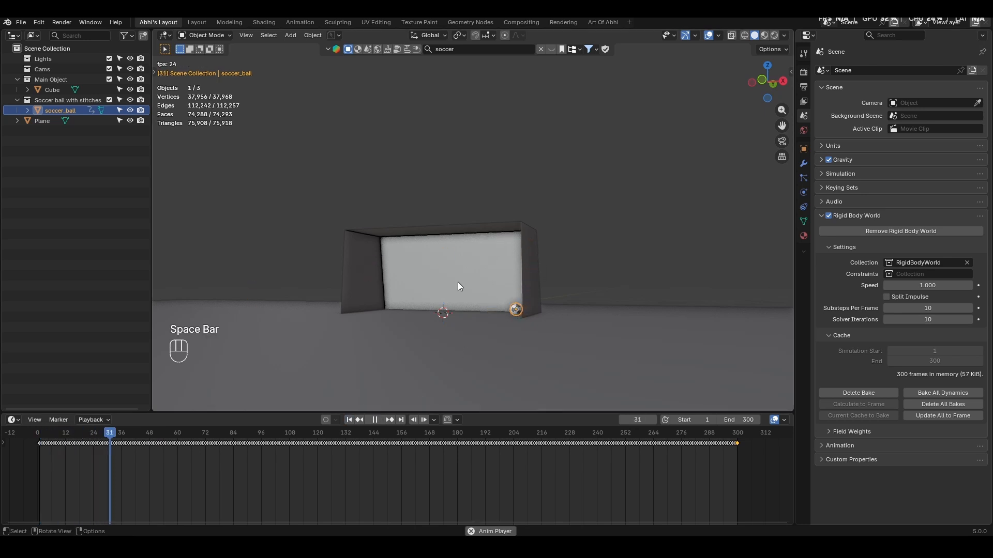
middle_drag(459, 283, 507, 291)
shift+middle_drag(465, 282, 521, 260)
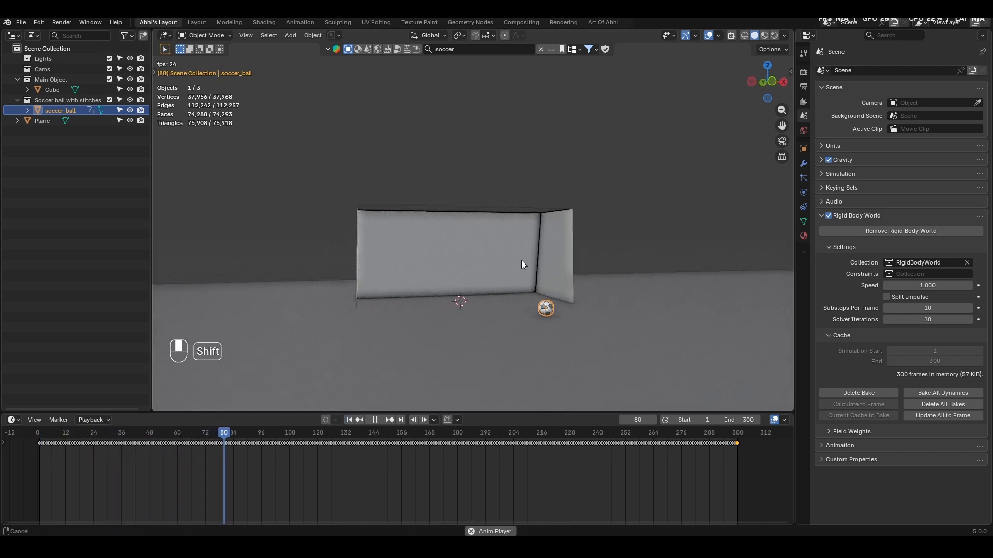
key(space)
middle_drag(550, 313, 520, 313)
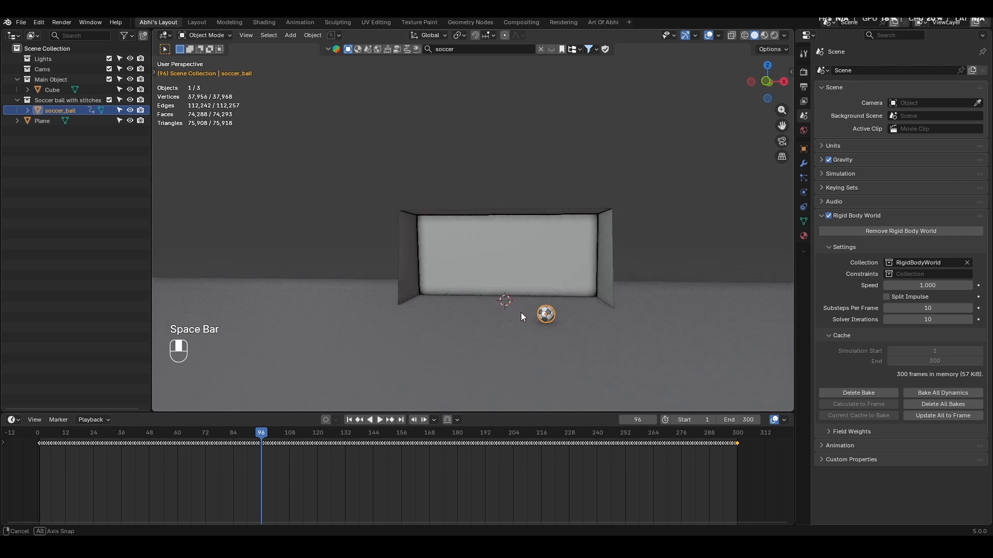
- Rename the goal object as Passive Body
click(557, 256)
middle_drag(556, 262, 595, 261)
double_click(52, 89)
text(Pass)
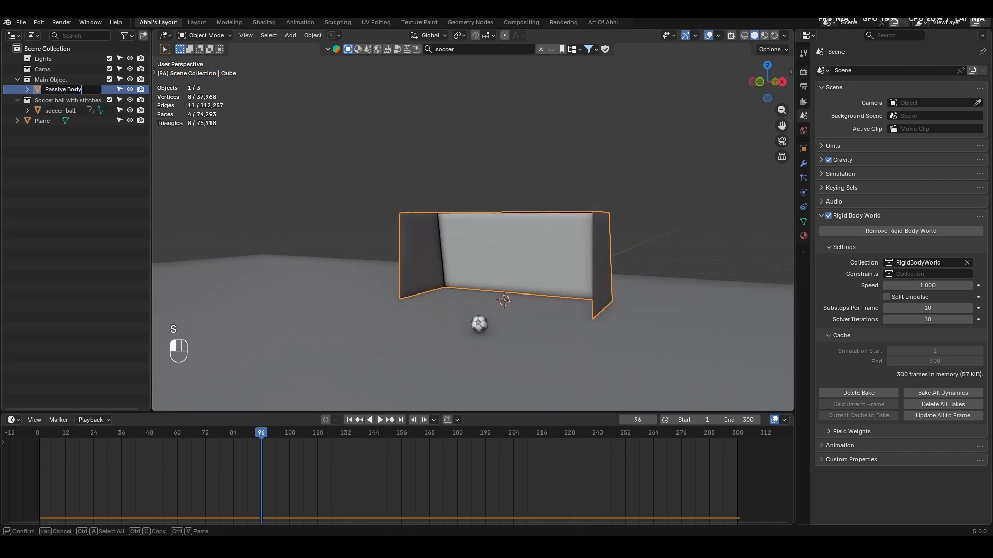
text(ive Body)
key(Return)
- Duplicate the goal in place and name the copy Pole
key(shift+d)
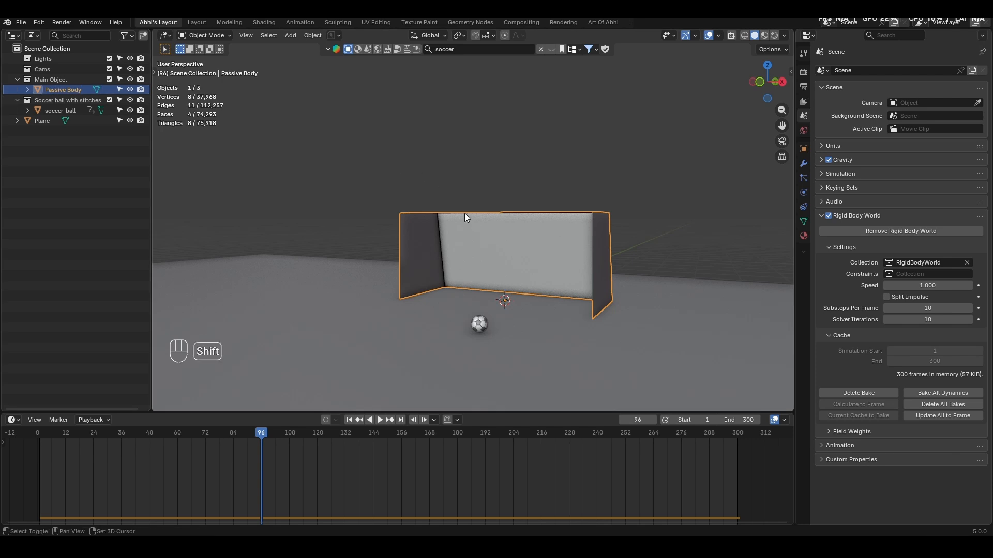
right_click(479, 228)
double_click(79, 100)
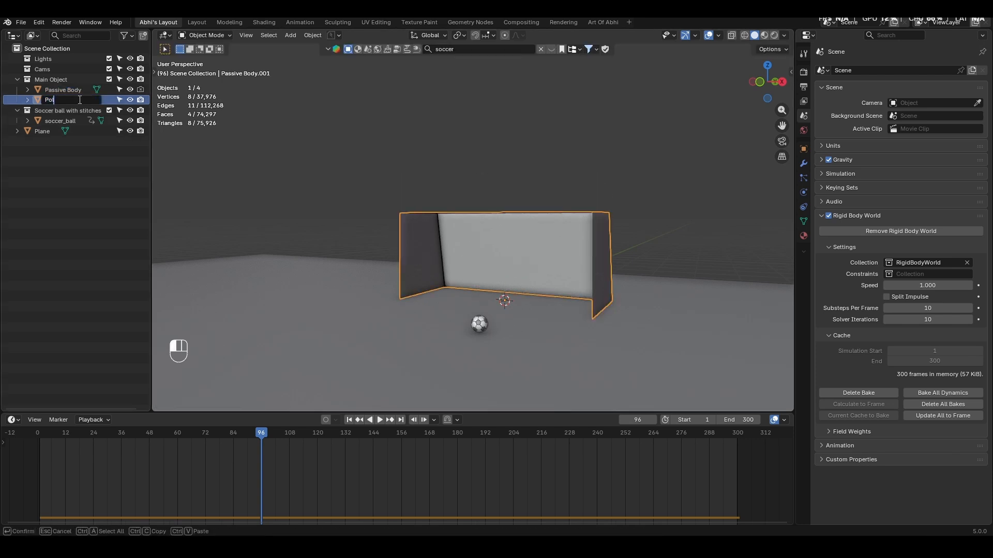
key(Return)
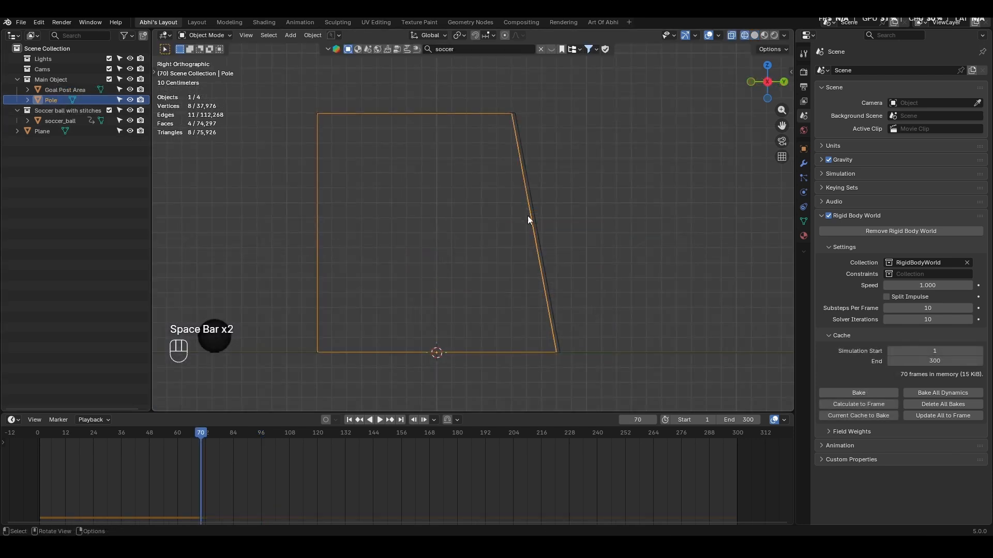
- Scale the Pole object down slightly so it sits inside the Goal Post Area, and apply its scale
key(s)
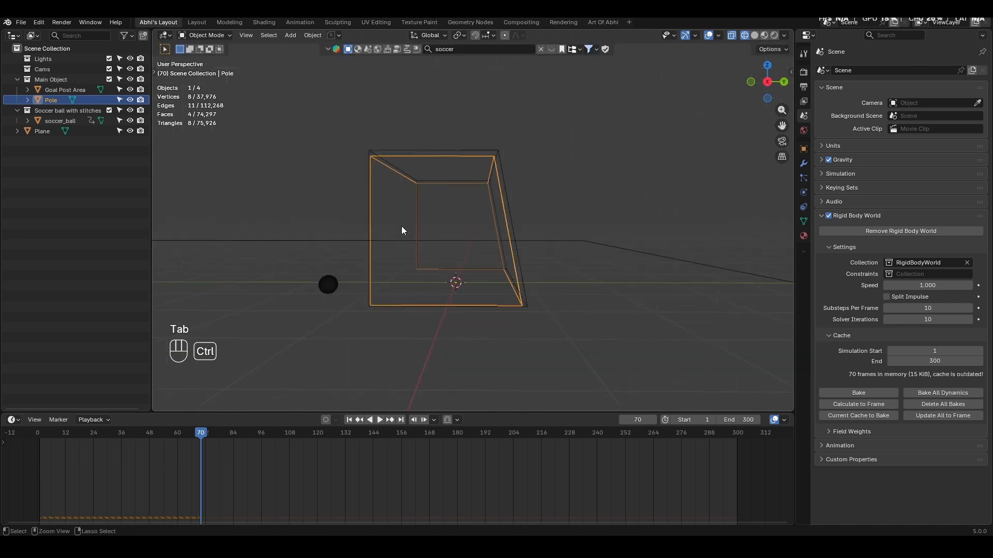
key(ctrl+a)
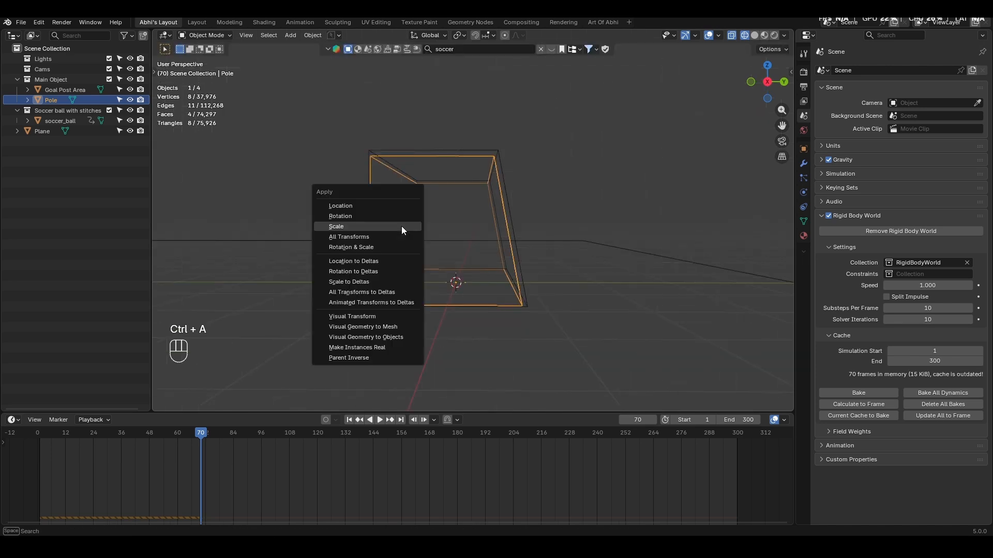
click(401, 226)
middle_drag(395, 223, 443, 228)
- Duplicate the Pole object in place and name the copy Net
key(KP_3)
key(shift+d)
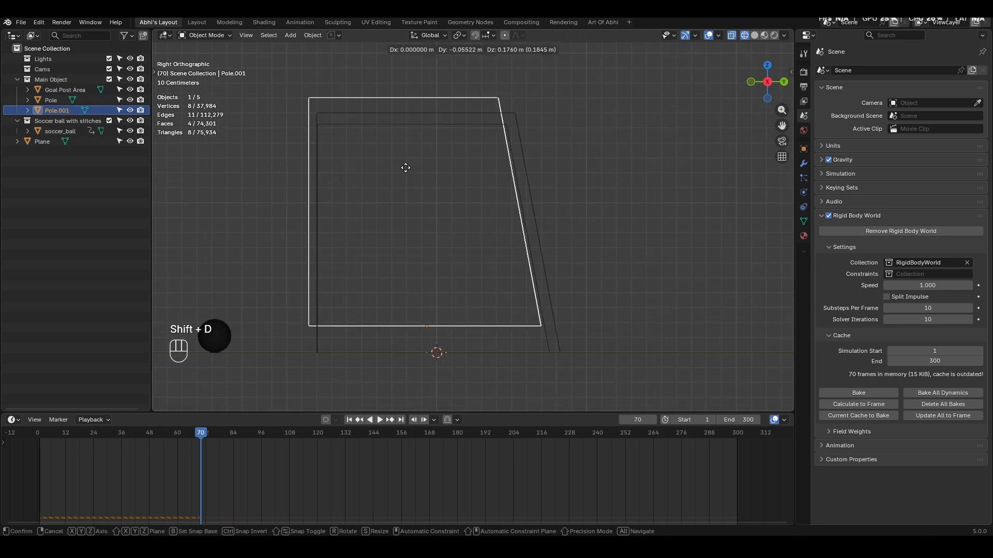
right_click(409, 177)
key(F2)
text(Net)
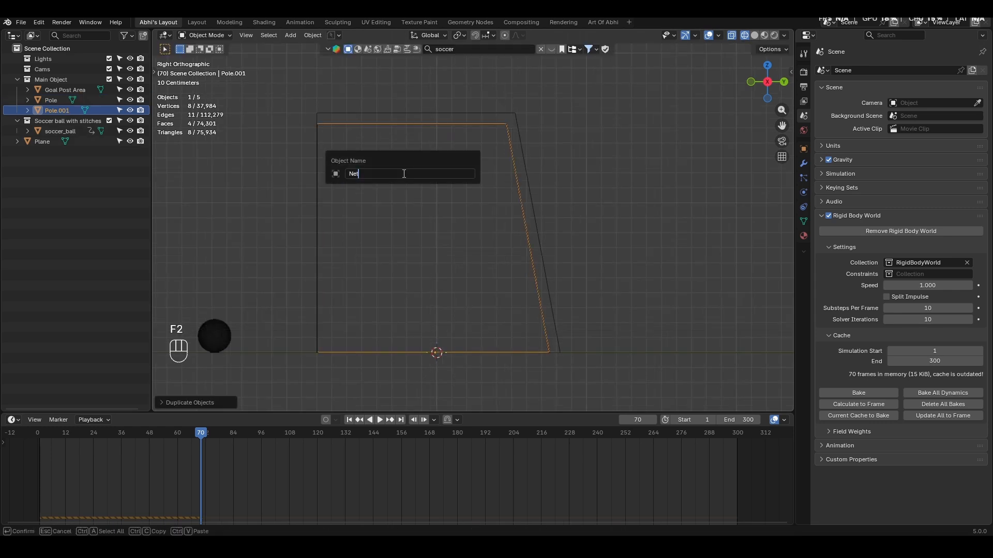
key(Return)
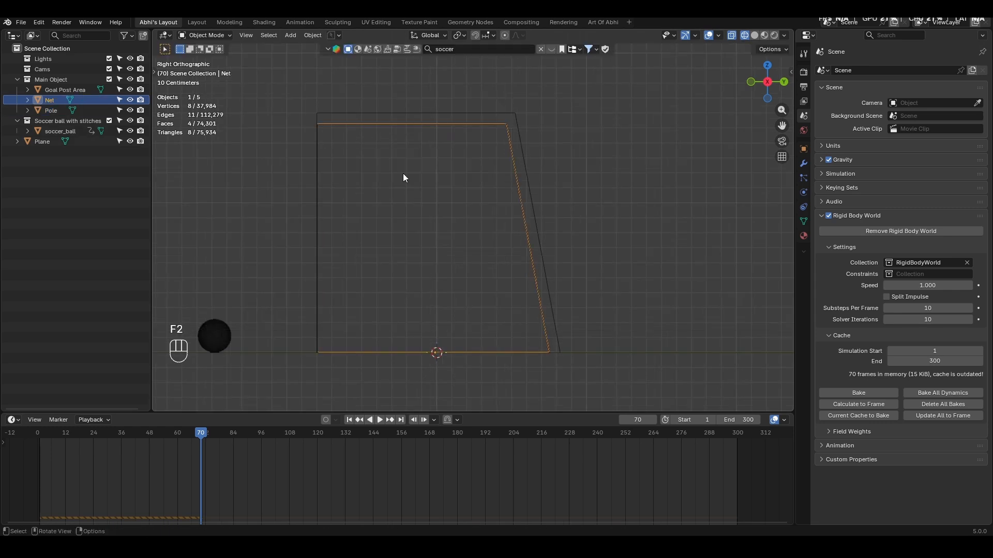
- Select the Pole, hide the Goal Post Area in the viewport, and return from wireframe to solid shading
click(54, 110)
middle_drag(233, 155, 324, 177)
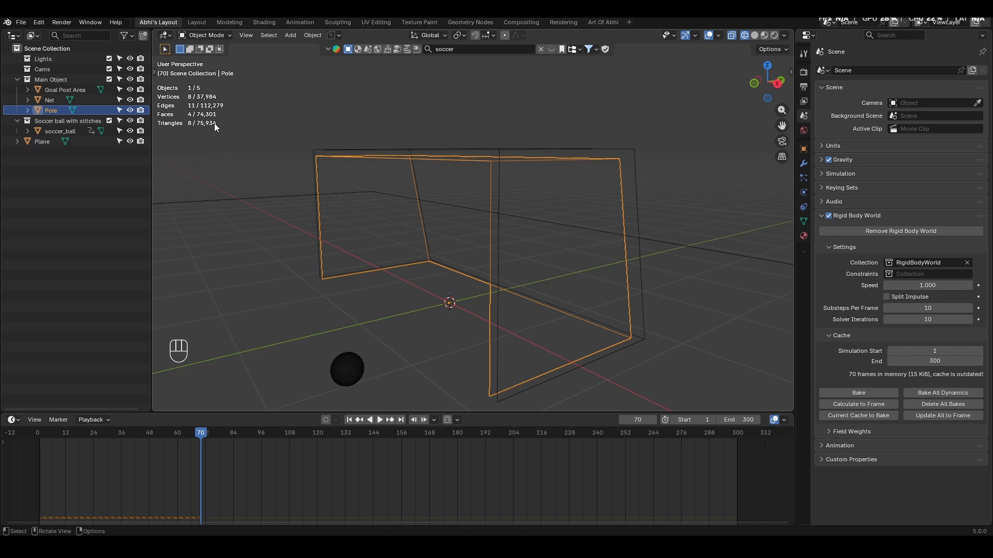
click(130, 89)
key(shift+z)
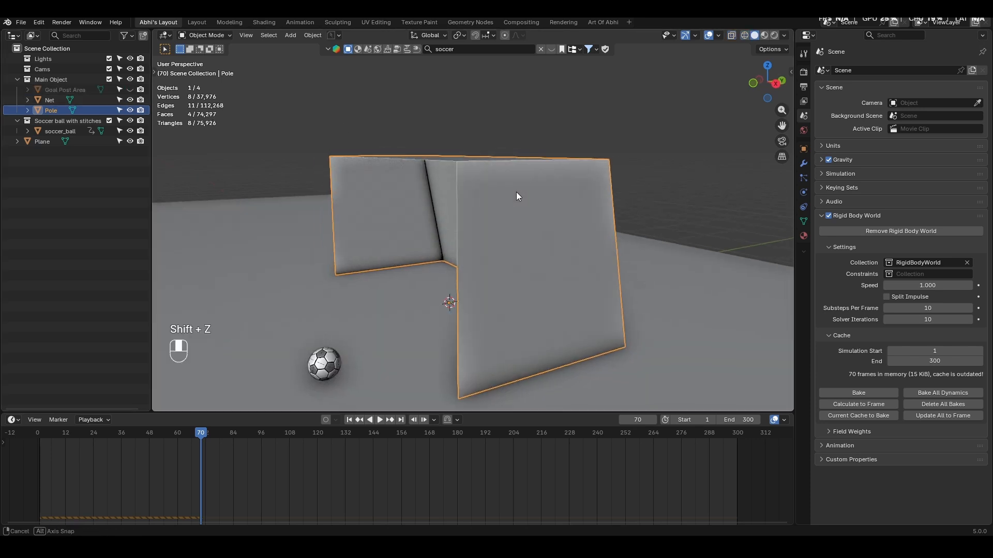
- Delete the upper rear edge of the Pole mesh, then hide the Net in the viewport
middle_drag(516, 191, 498, 209)
key(Tab)
click(543, 239)
middle_drag(553, 236, 510, 237)
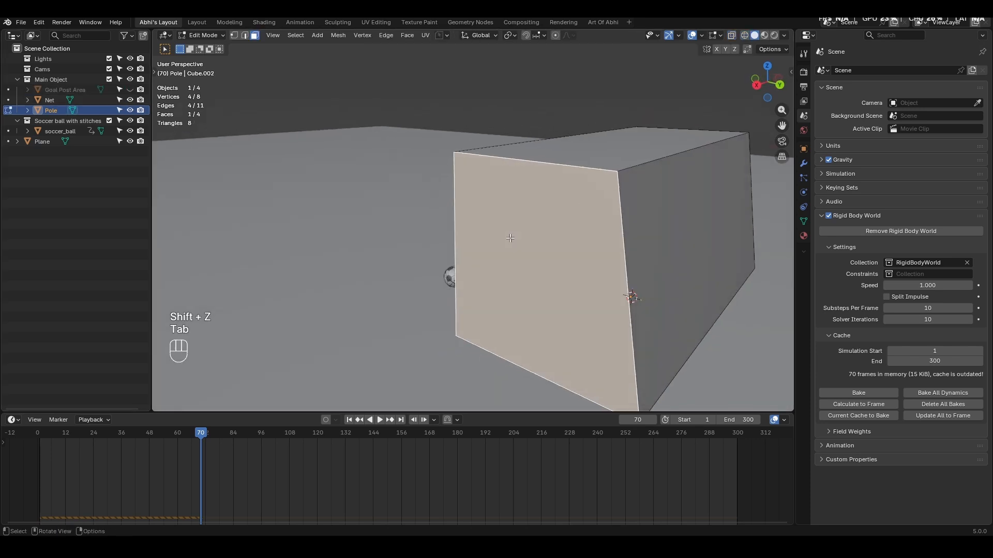
click(659, 159)
key(Tab)
click(685, 163)
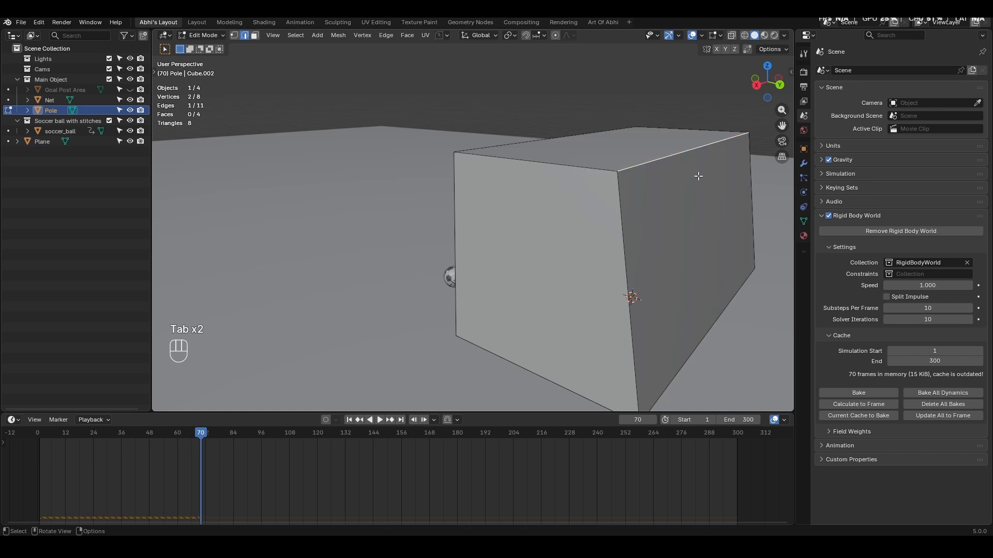
key(x)
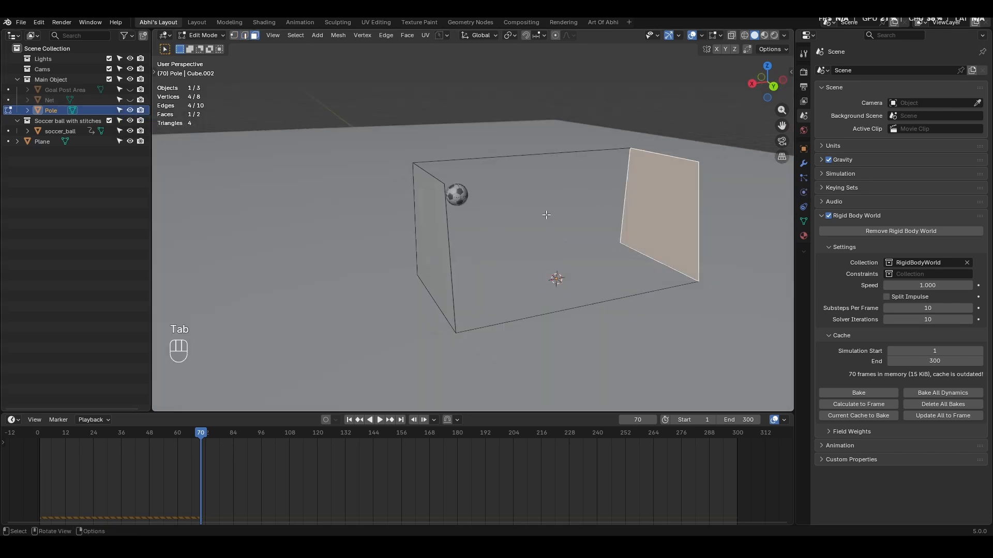
- Delete only the two remaining side faces of the Pole, keeping their edges as a frame
shift+click(436, 236)
key(x)
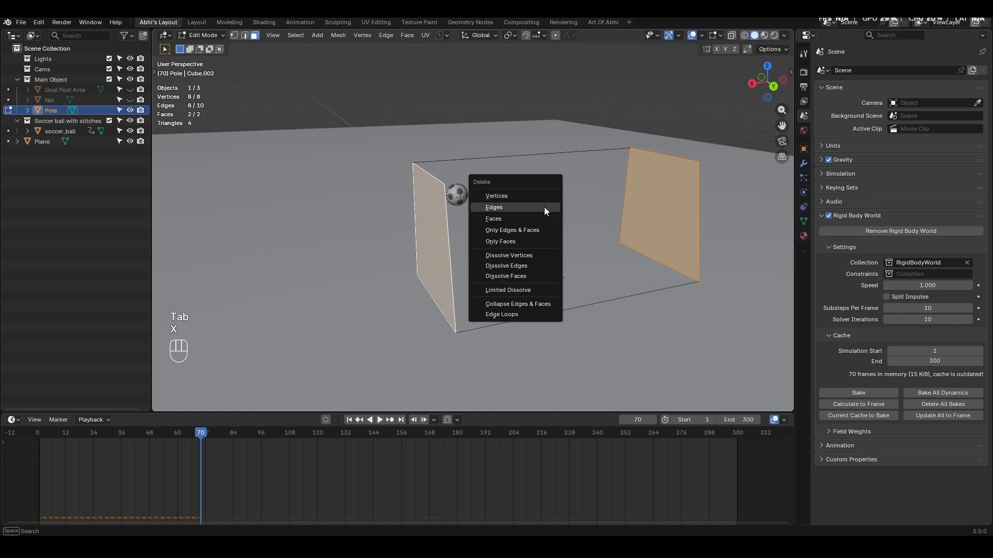
click(521, 241)
- Convert the Pole's edge frame to a curve and give it a round bevel depth of 0.03 m
right_click(464, 213)
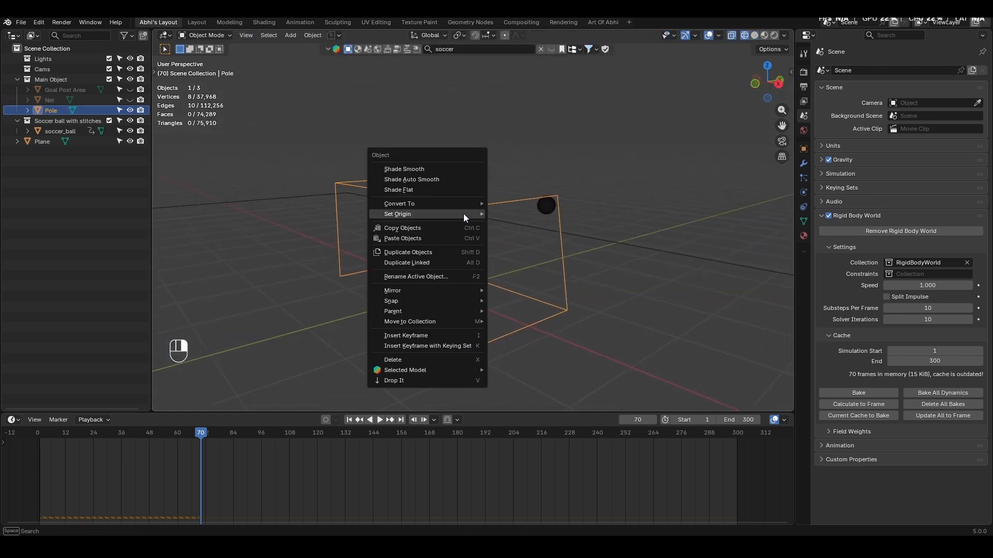
mouse_move(458, 206)
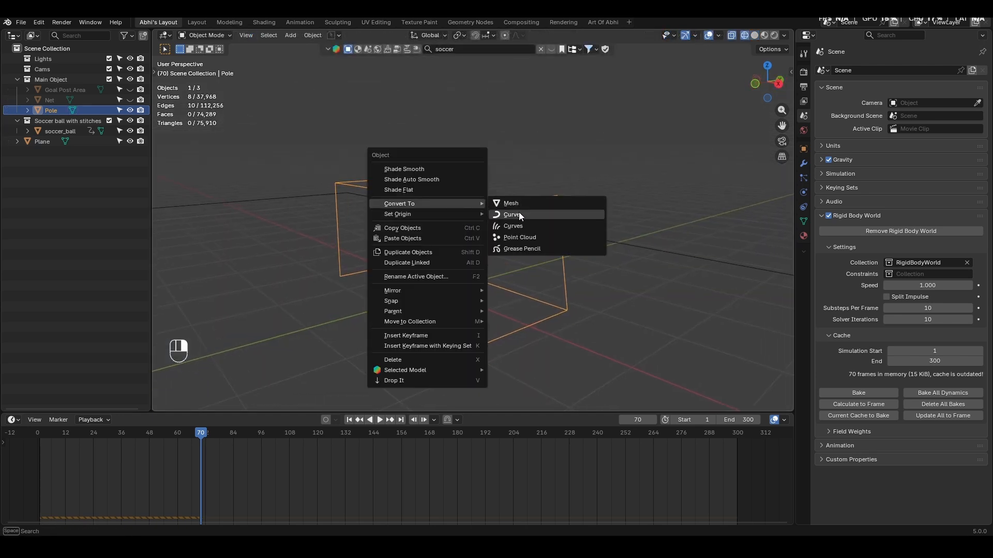
click(519, 214)
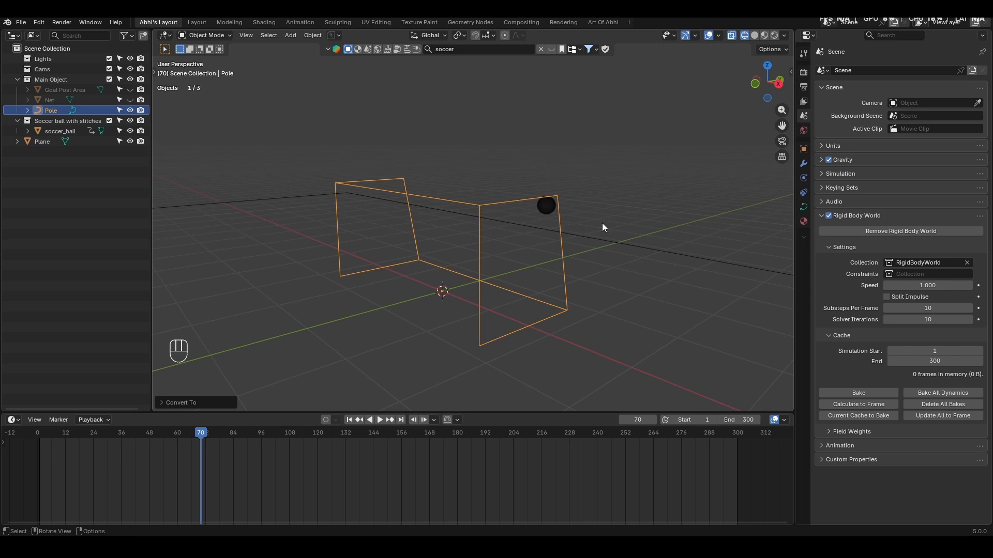
click(803, 207)
key(shift+z)
click(850, 241)
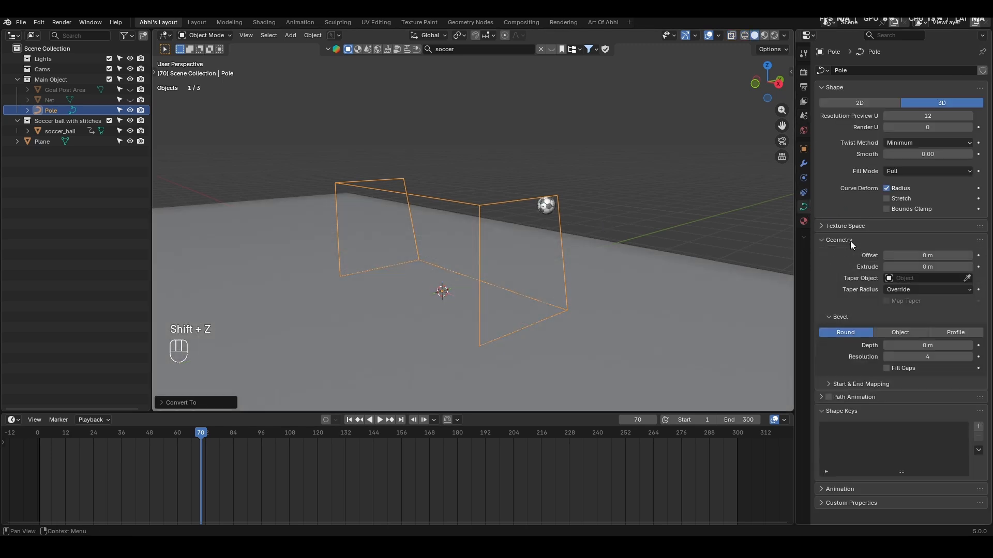
drag(921, 349, 936, 349)
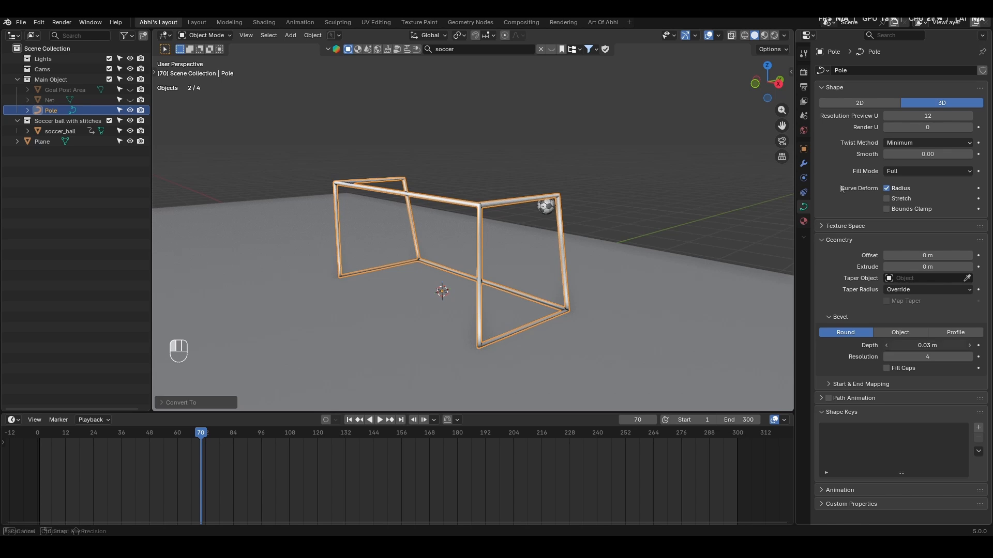
- Add a Bevel modifier with 2 segments to the Pole curve
click(804, 163)
click(842, 85)
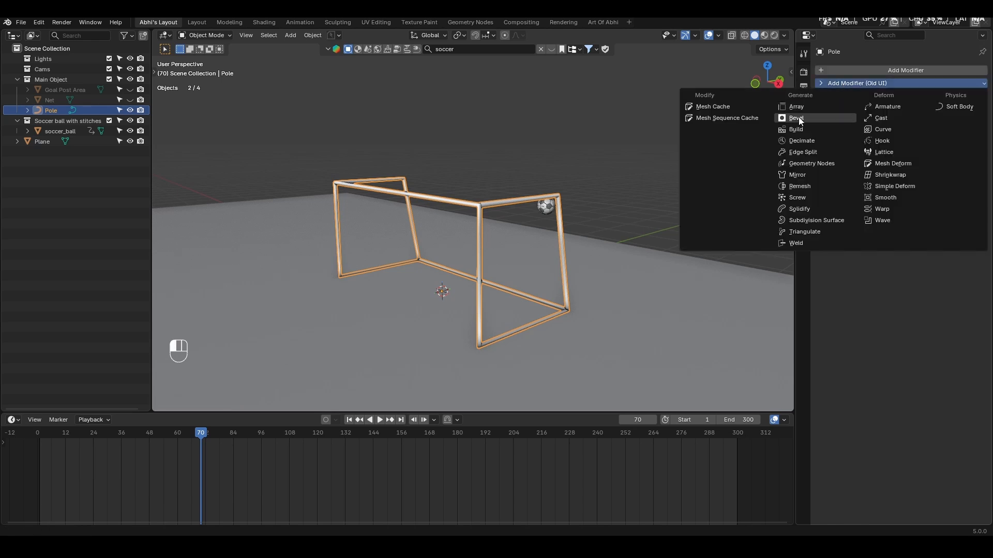
click(799, 120)
scroll(487, 215, up, 4)
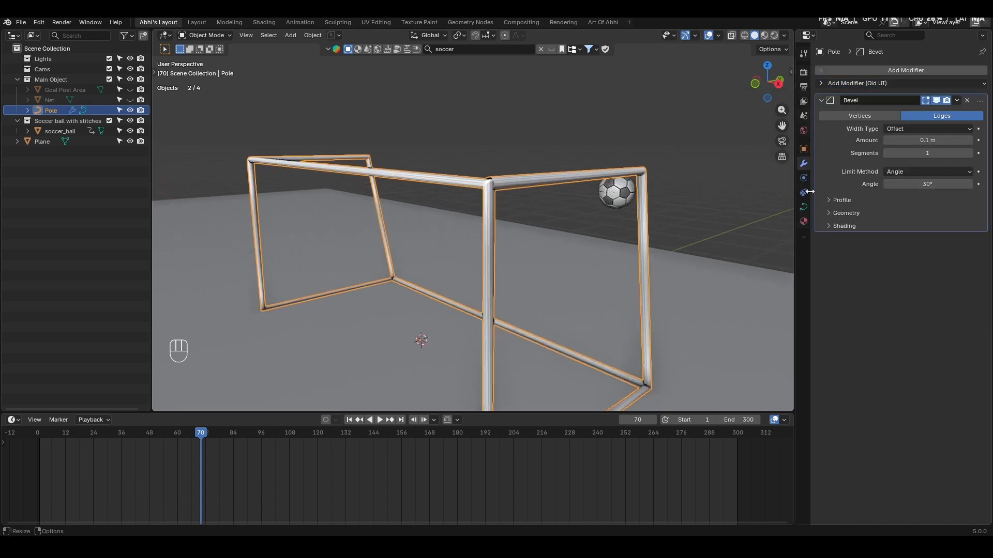
click(969, 153)
scroll(574, 228, down, 5)
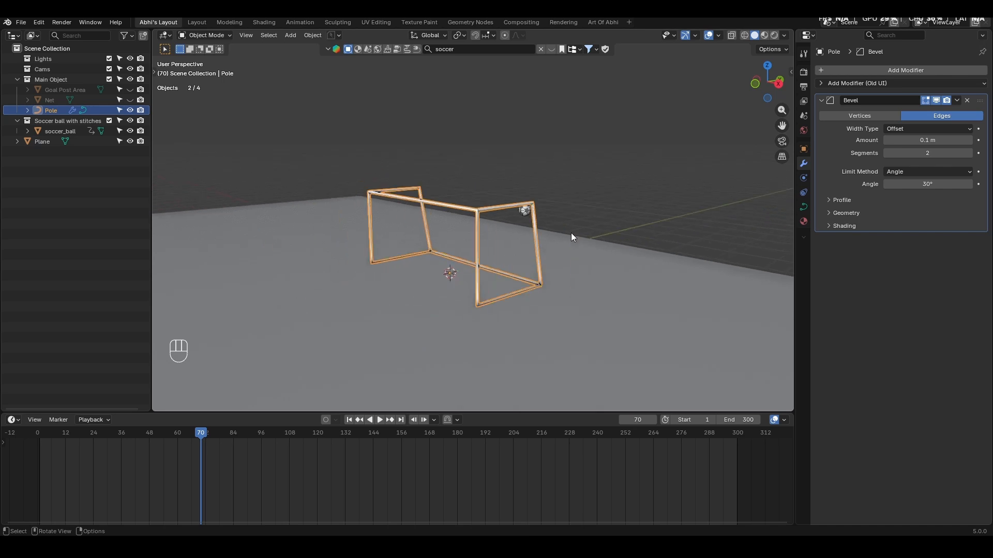
- Show the Net in the viewport again and convert the Pole curve to a mesh
middle_drag(541, 243, 541, 236)
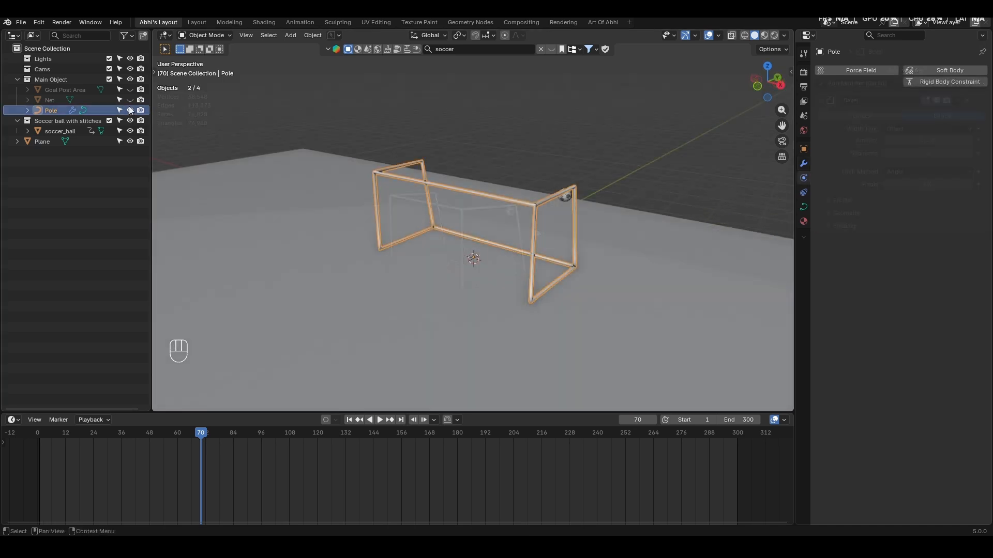
click(129, 102)
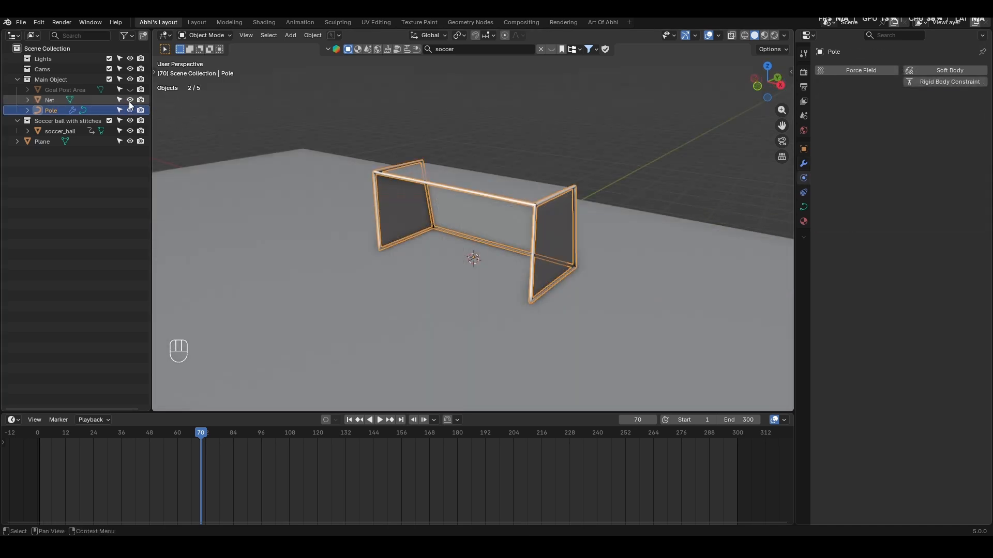
click(539, 199)
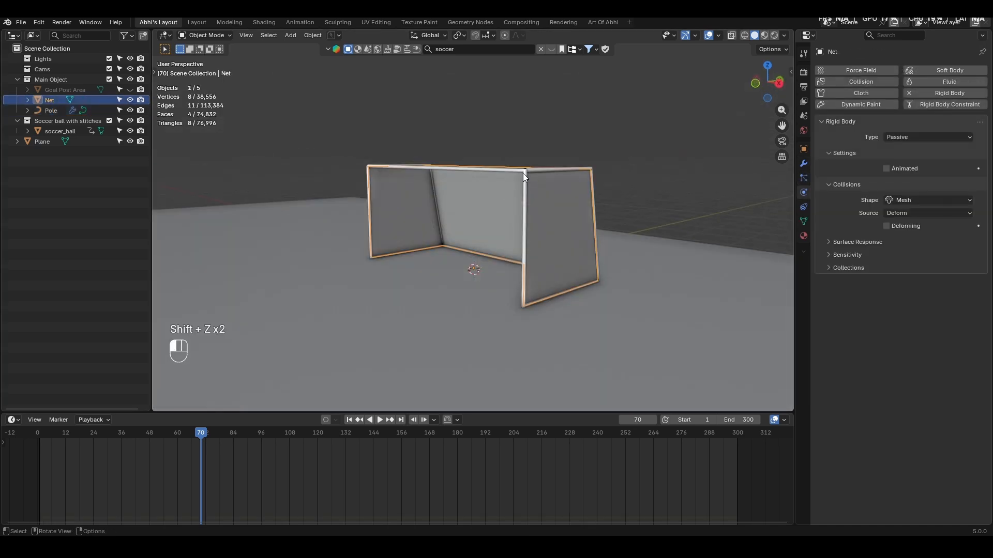
shift+click(523, 175)
right_click(561, 169)
mouse_move(561, 170)
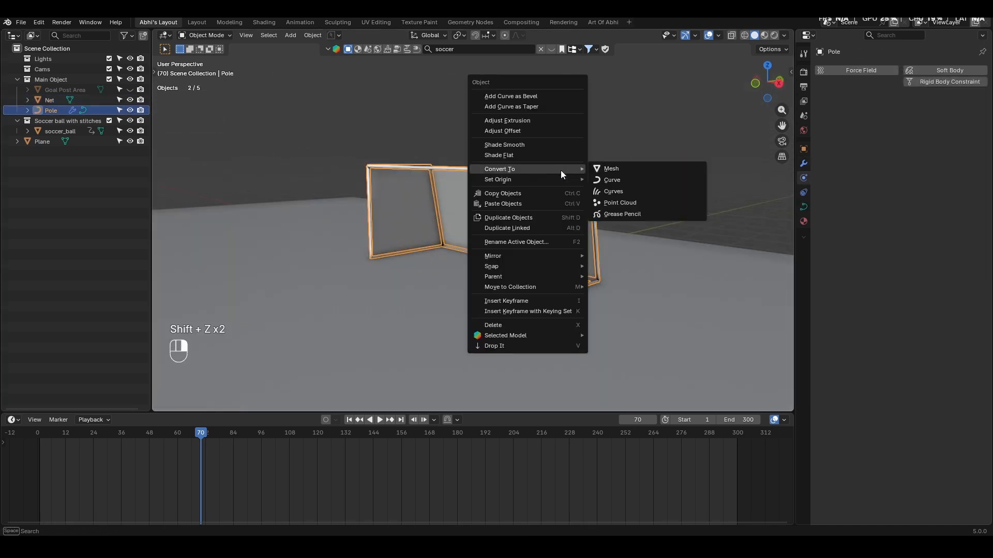
click(611, 168)
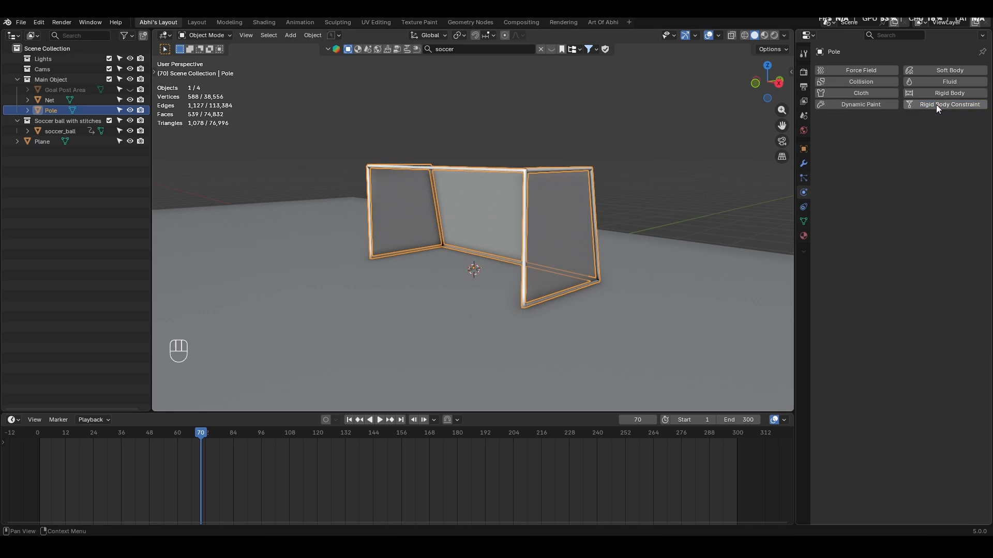
- Add a rigid body to the Pole with type Passive and collision shape Mesh
click(944, 93)
click(934, 137)
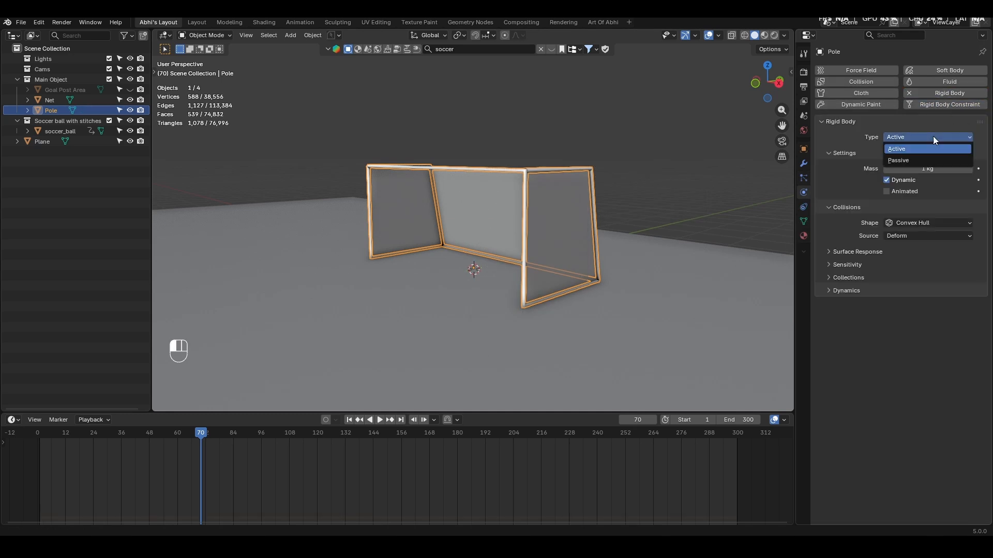
click(907, 159)
click(916, 200)
click(919, 279)
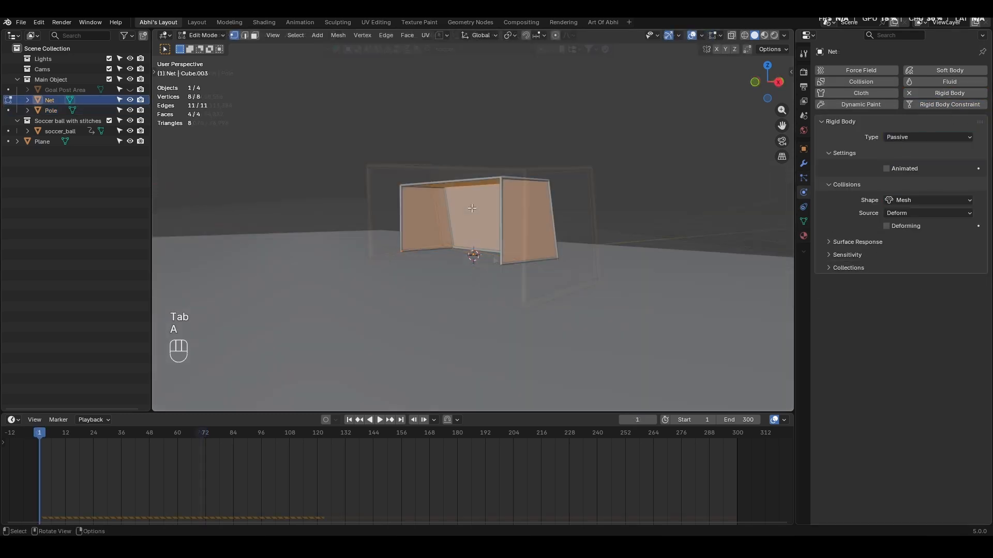
- Subdivide the entire Net mesh with 30 cuts
right_click(473, 207)
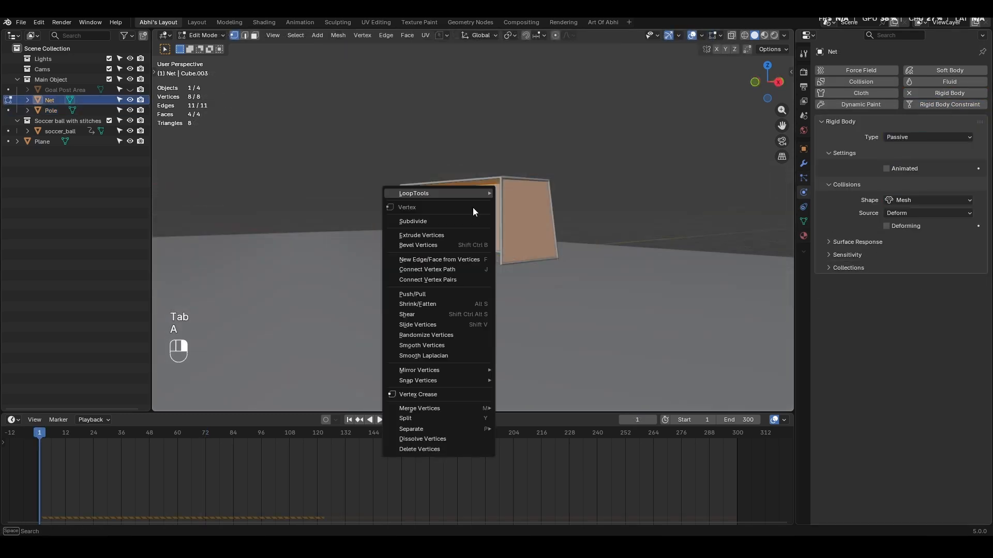
click(436, 222)
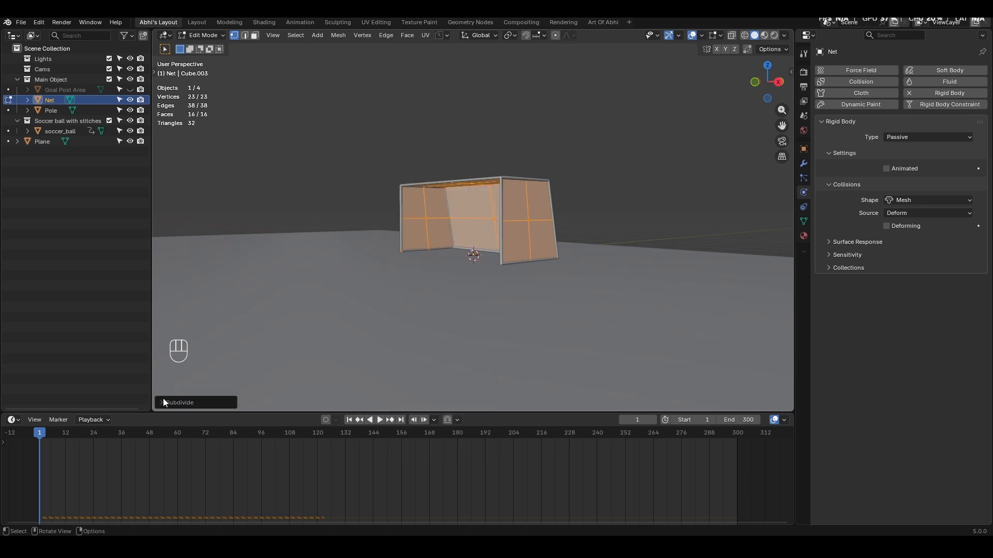
click(163, 400)
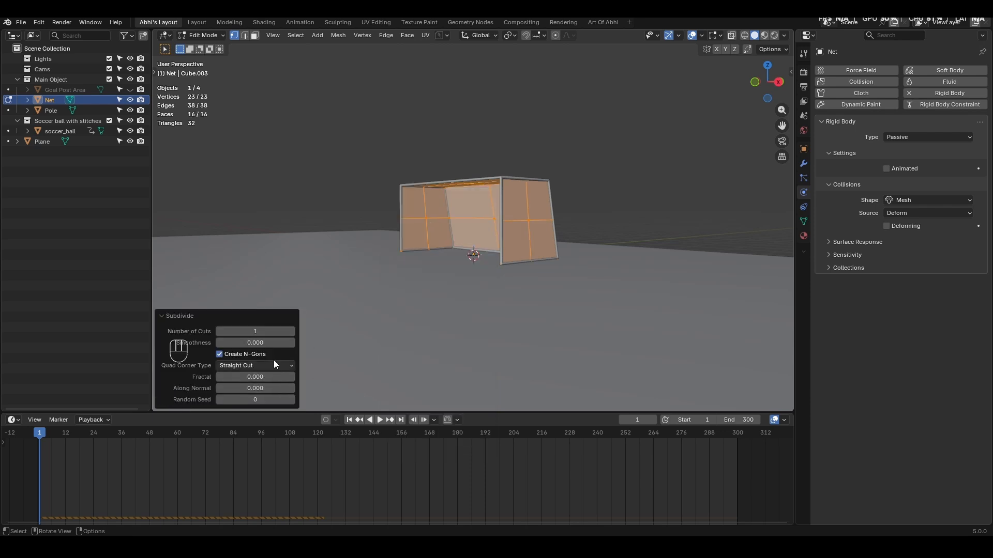
click(267, 331)
text(30)
key(Return)
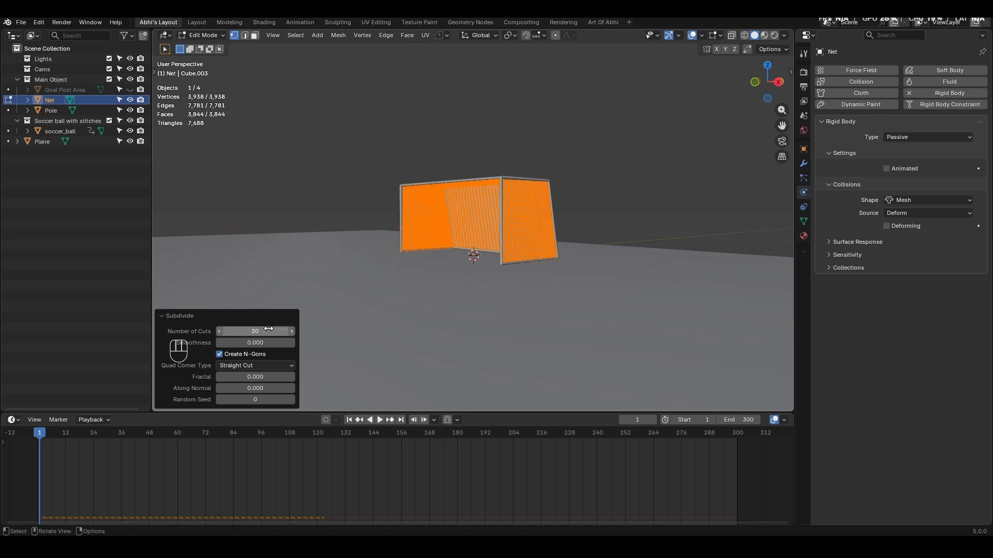
- Isolate the Net and select all vertex loops along its open borders and along the corners where its panels meet
middle_drag(318, 345, 512, 233)
key(Tab)
scroll(644, 194, down, 3)
key(slash)
key(Tab)
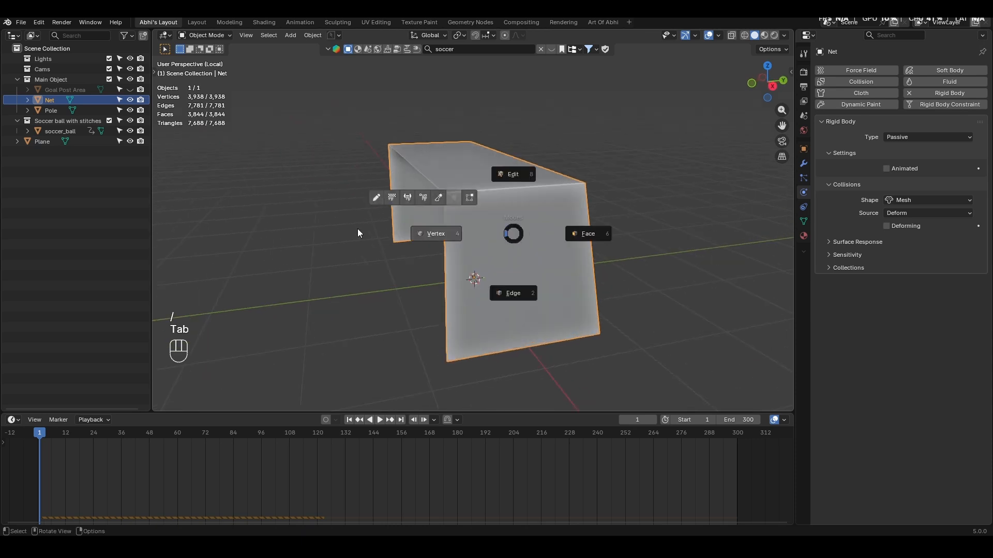
alt+click(500, 188)
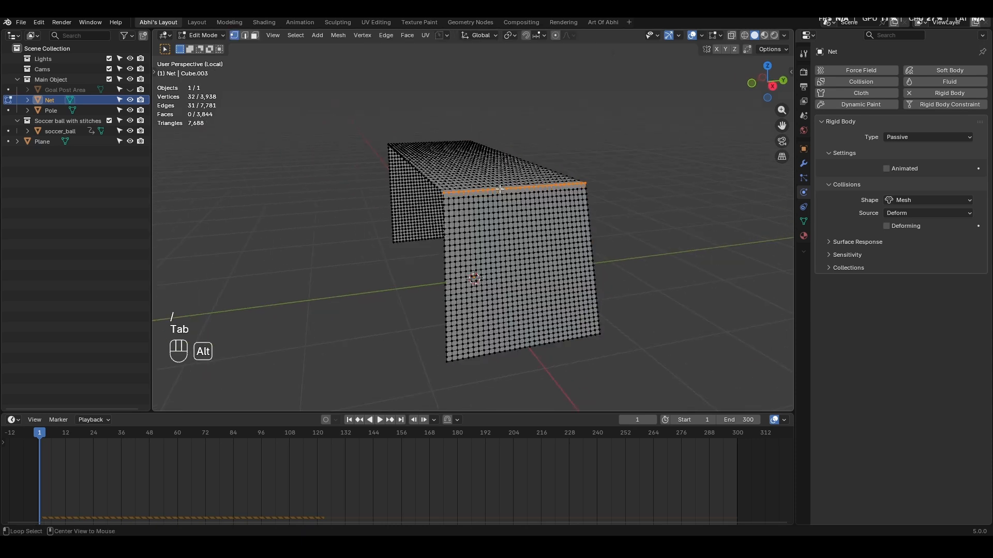
alt+shift+click(445, 294)
alt+shift+click(540, 346)
middle_drag(543, 348, 570, 304)
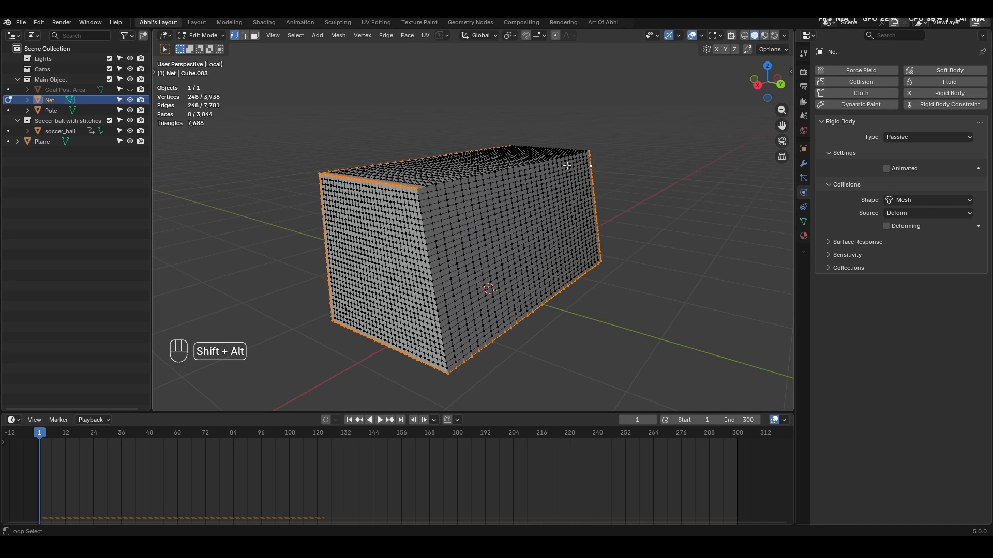
alt+shift+click(426, 245)
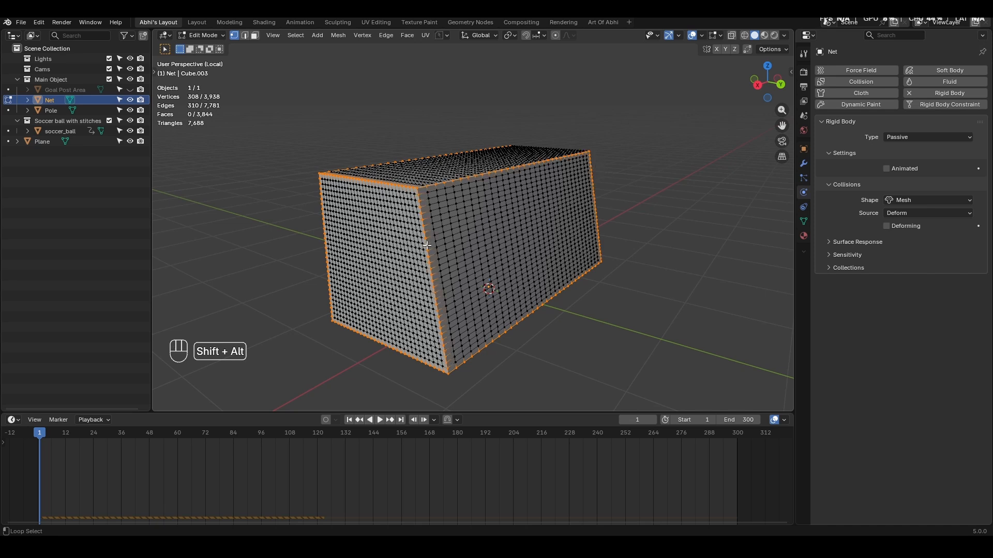
middle_drag(524, 234, 572, 220)
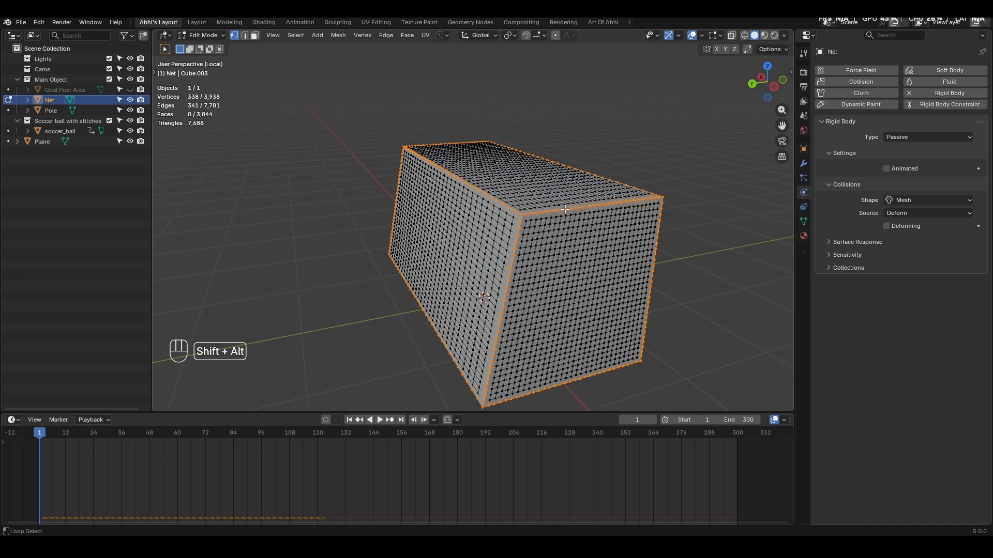
- Assign the selected border and corner vertices of the Net to a new vertex group
scroll(565, 210, down, 5)
middle_drag(408, 228, 677, 213)
scroll(554, 216, up, 3)
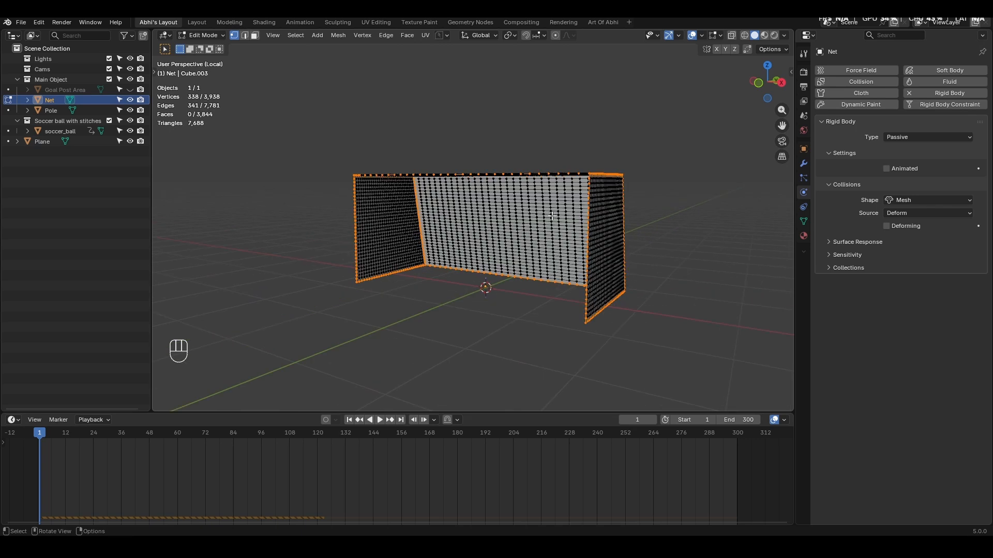
shift+middle_drag(552, 216, 490, 222)
click(803, 221)
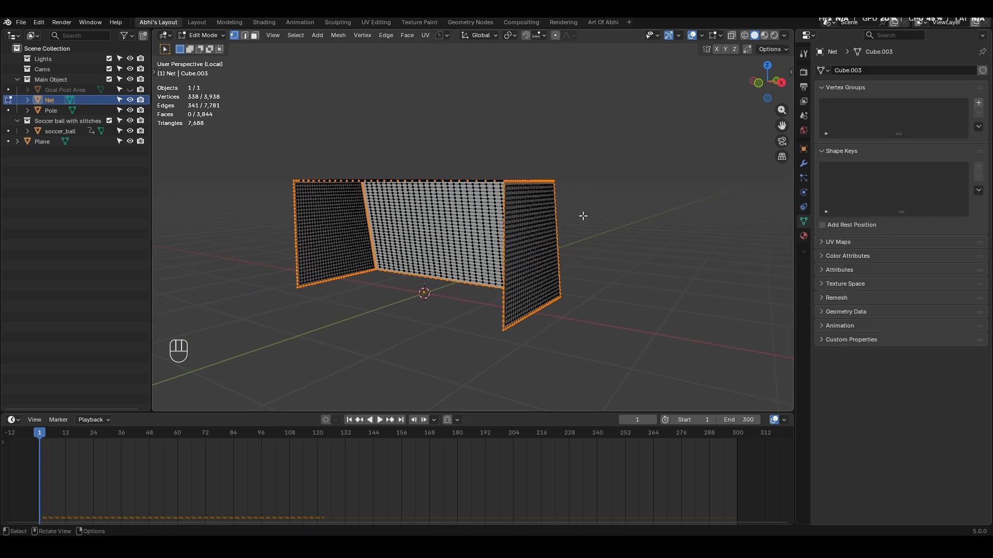
key(ctrl+g)
click(583, 217)
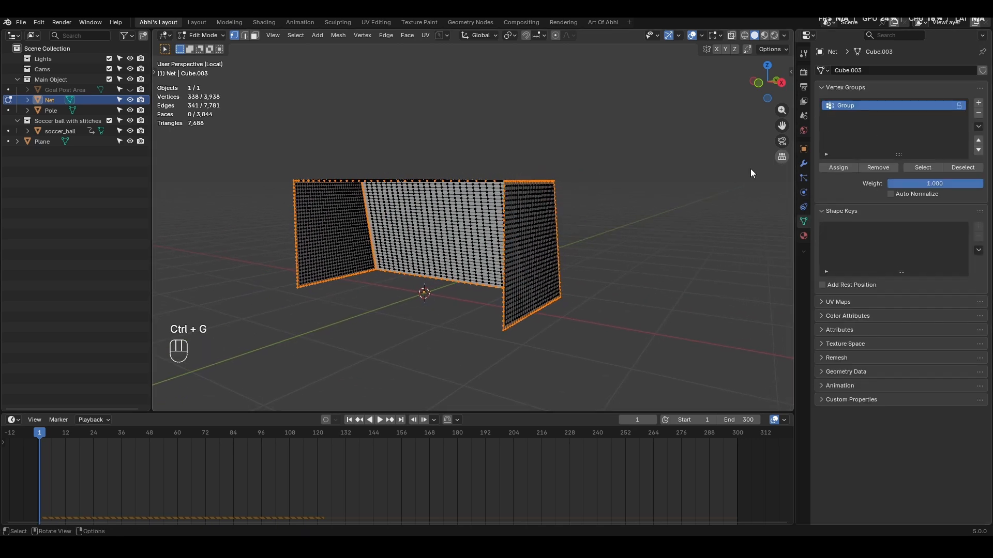
- Add a Wireframe modifier to the Net with 0.01 m thickness and Boundary enabled
key(Tab)
click(803, 163)
click(849, 84)
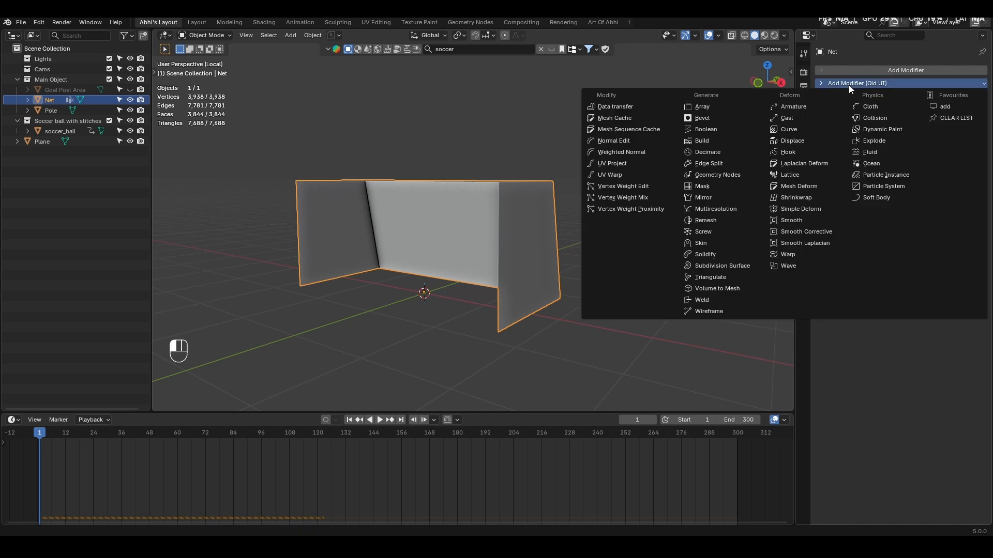
click(709, 310)
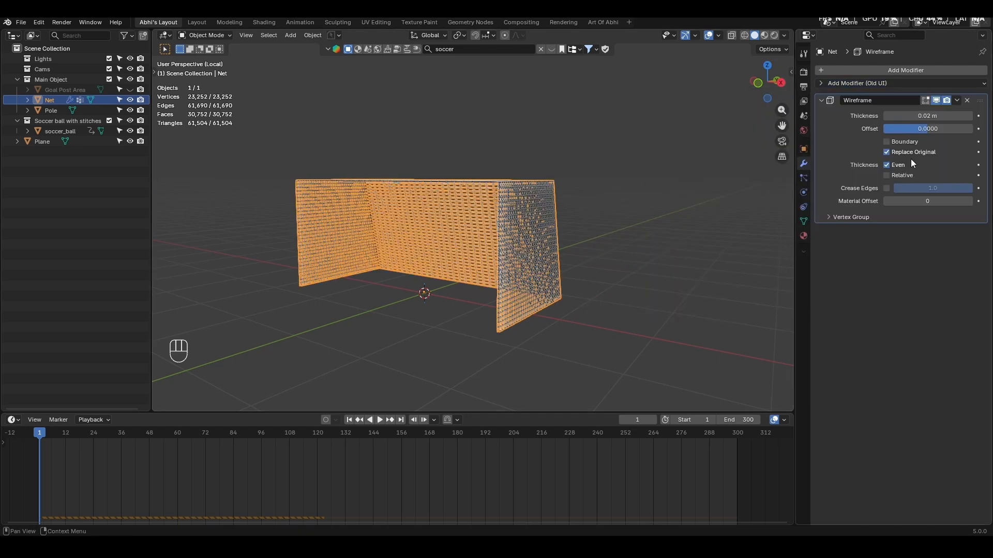
click(931, 115)
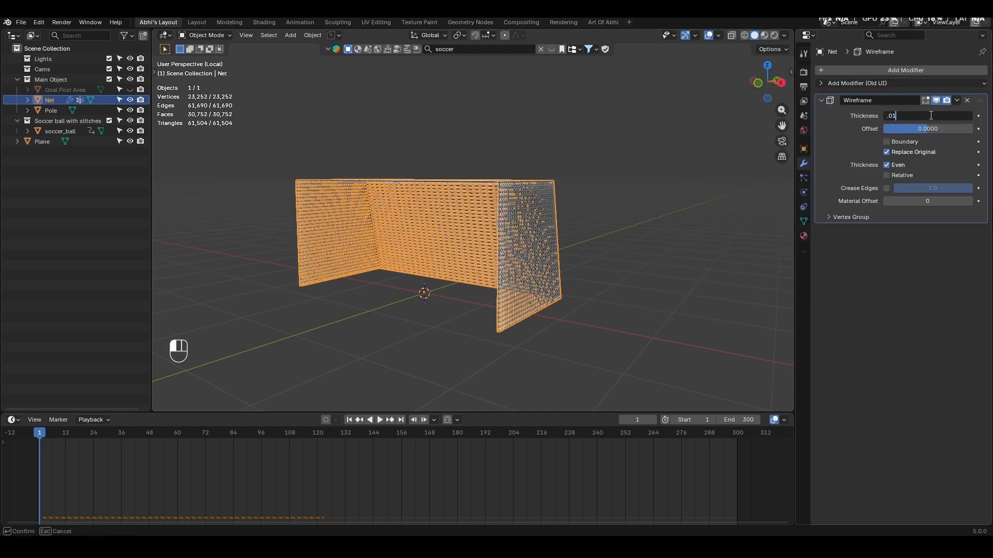
key(Return)
click(887, 142)
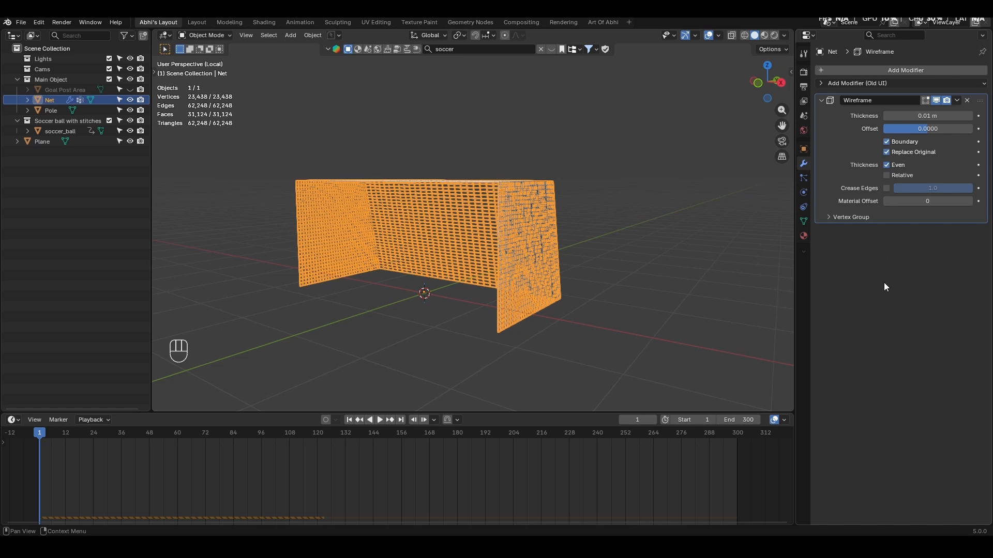
- Leave the isolated view, save the file, and replace the Net's rigid body with Cloth physics
click(626, 202)
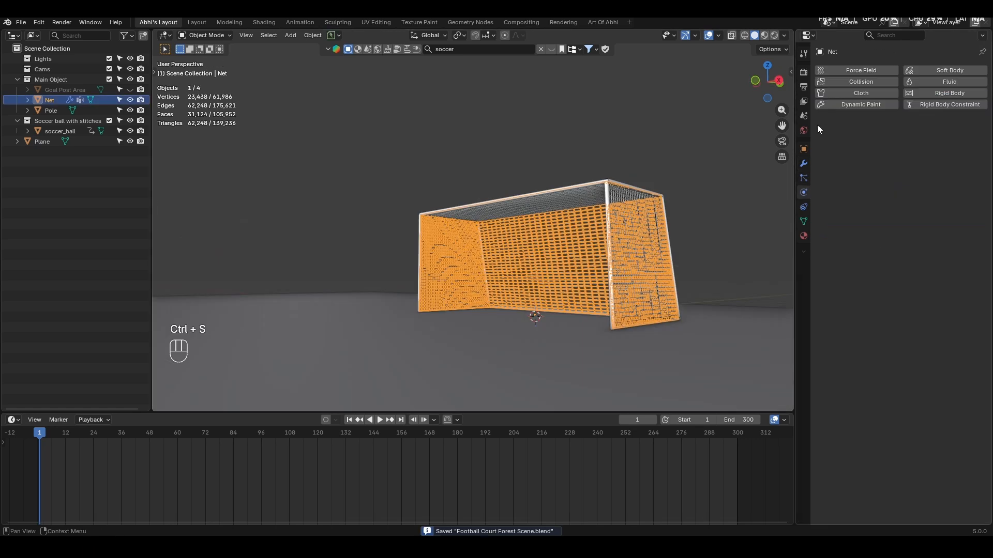
click(845, 91)
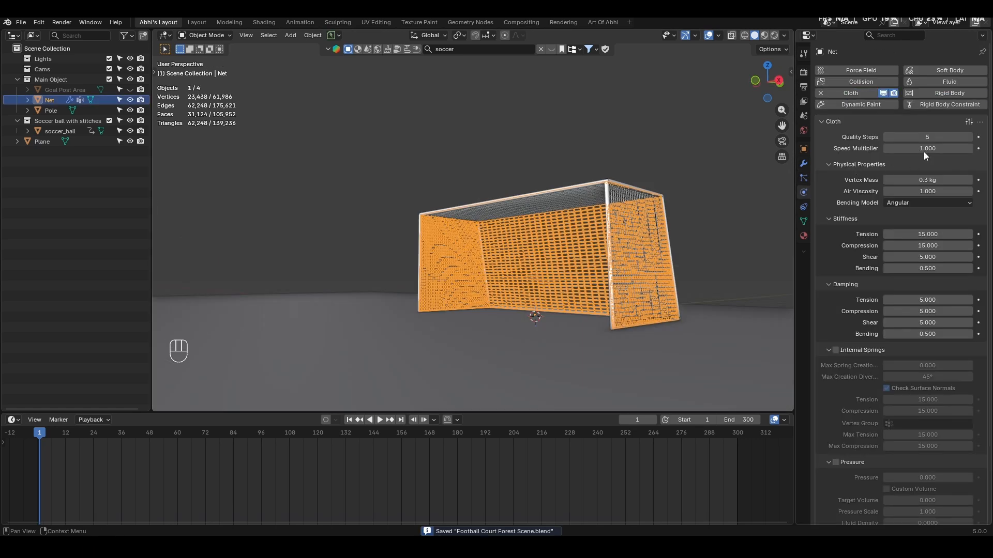
- Apply the Leather preset to the Net's cloth physics and assign Group as its pin group
click(968, 122)
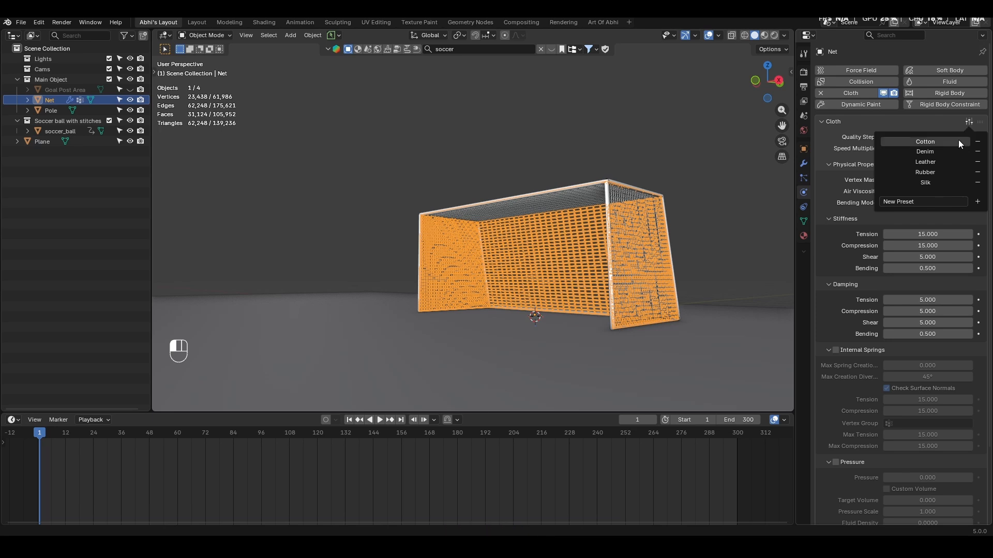
click(939, 161)
scroll(866, 342, down, 4)
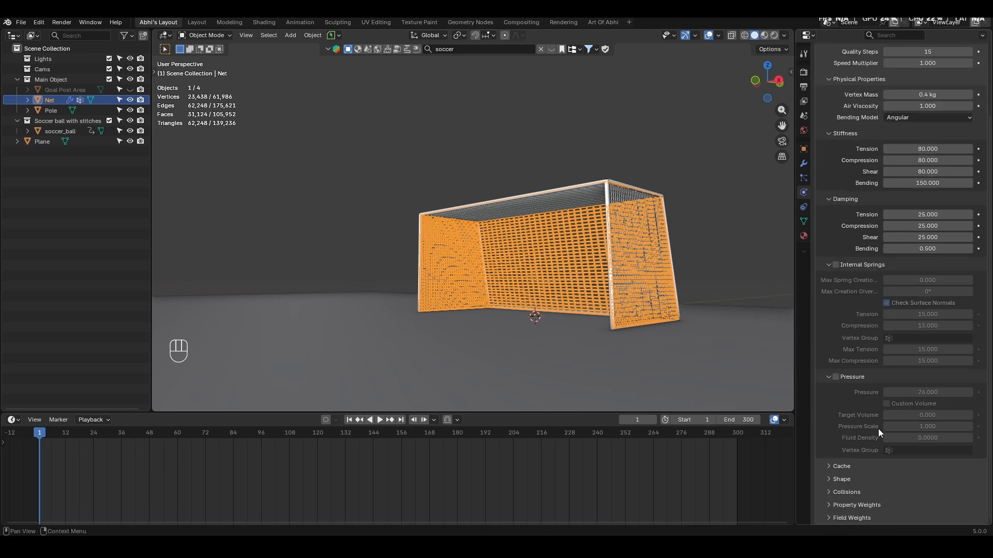
click(846, 482)
scroll(858, 444, down, 4)
click(895, 415)
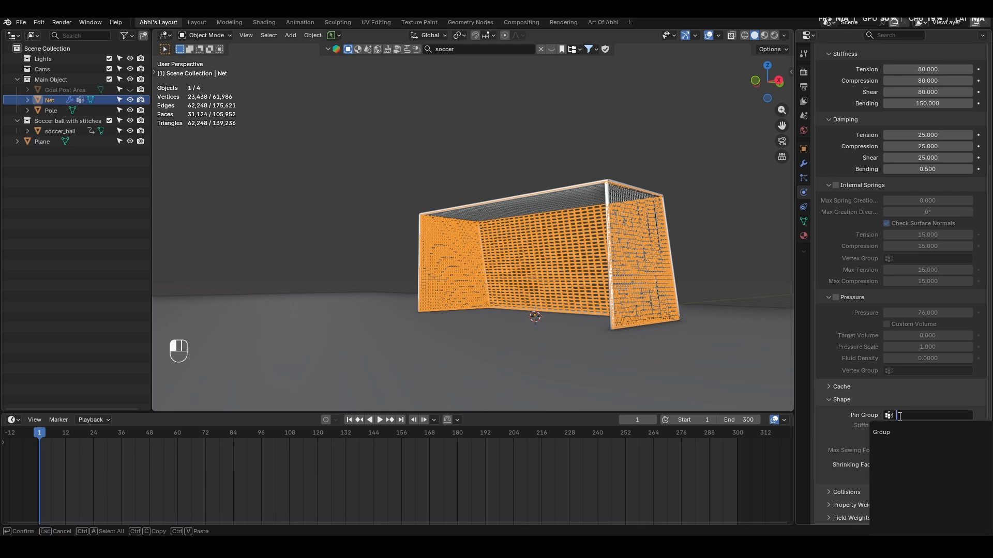
click(884, 432)
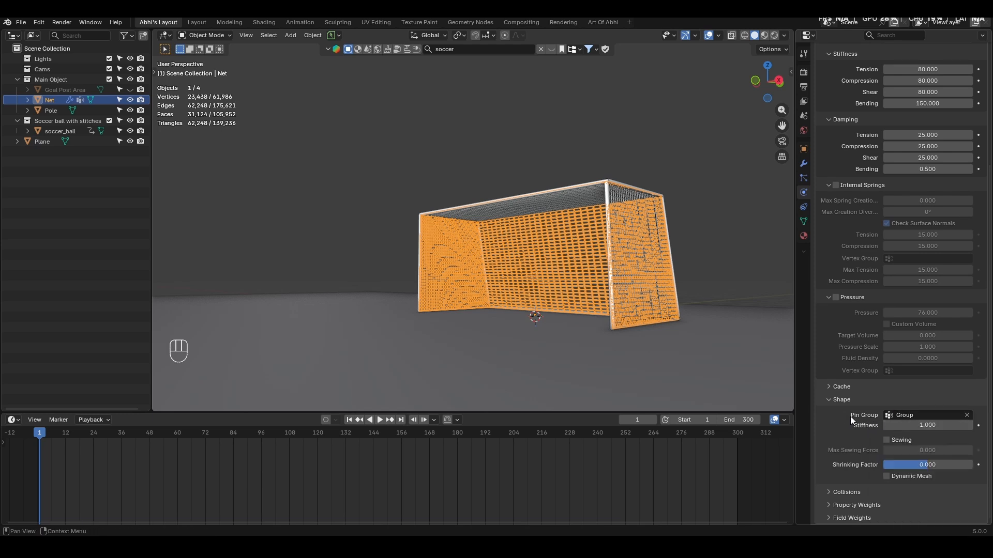
- Set the end frame of the Net's cloth simulation cache to 300
click(842, 386)
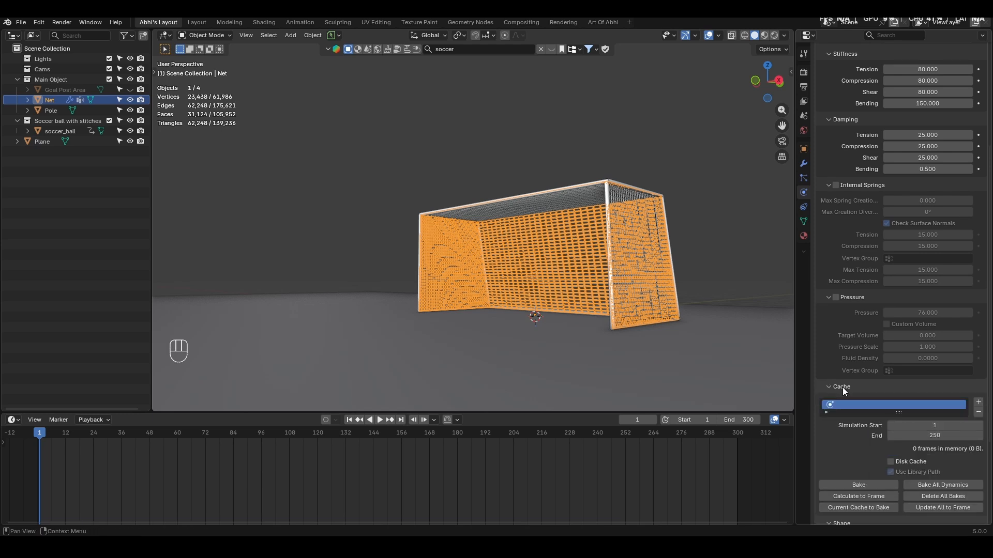
double_click(930, 435)
text(300)
key(Return)
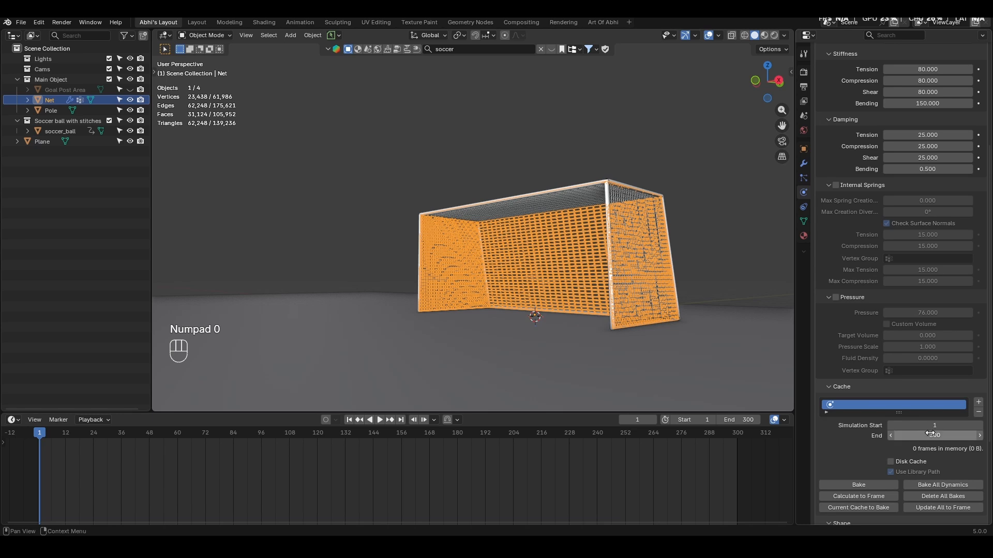
- Select the soccer ball, give it Collision physics instead of a rigid body, and save the file
click(534, 291)
key(KP_Decimal)
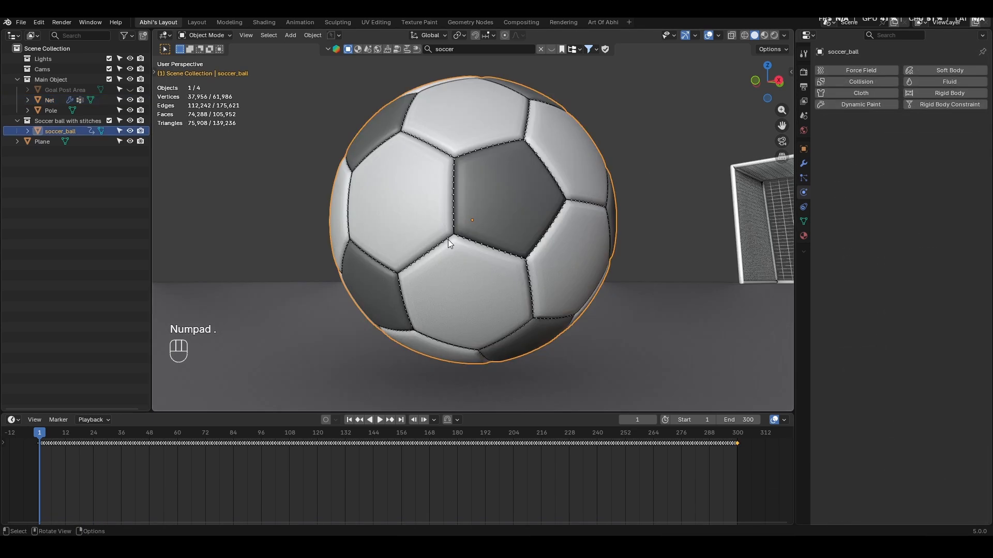
click(957, 93)
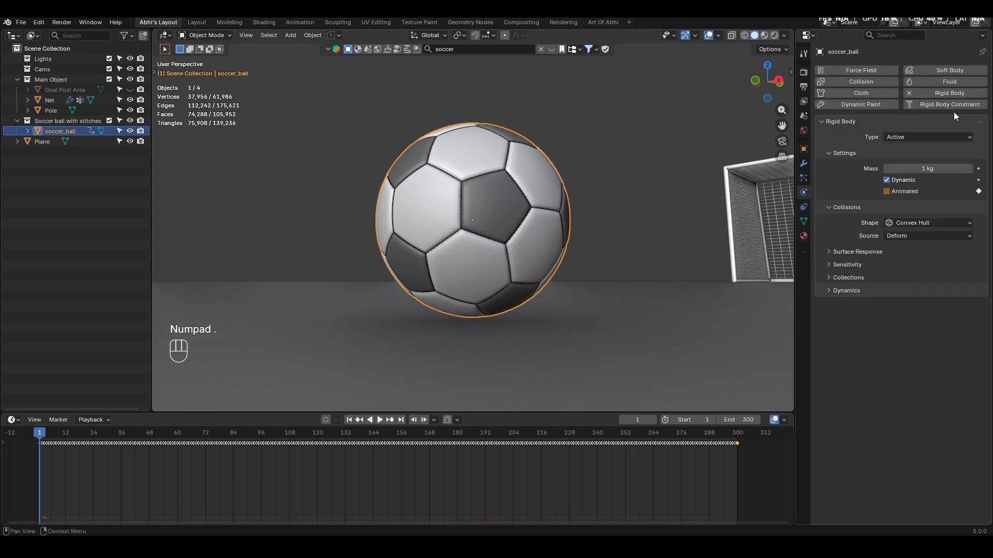
click(929, 94)
click(862, 82)
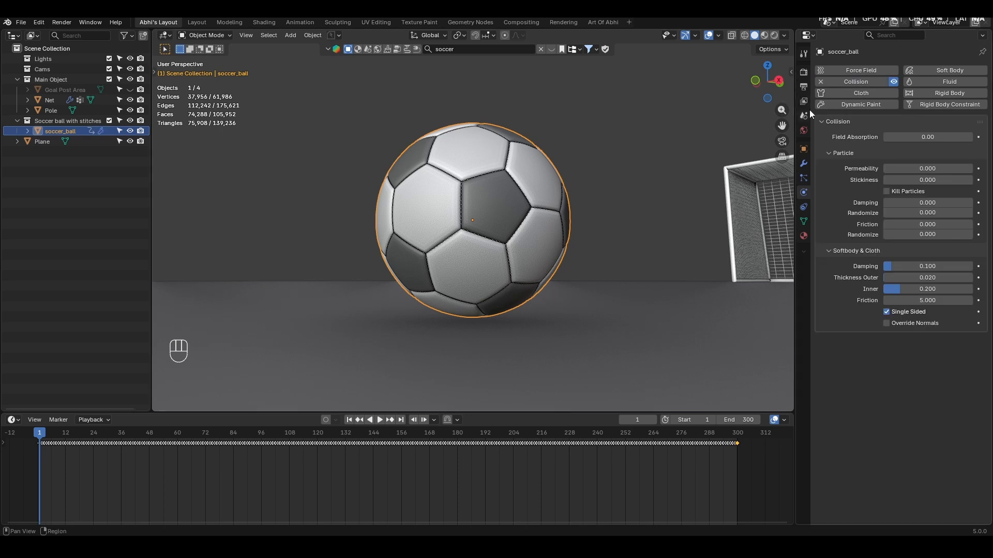
key(ctrl+s)
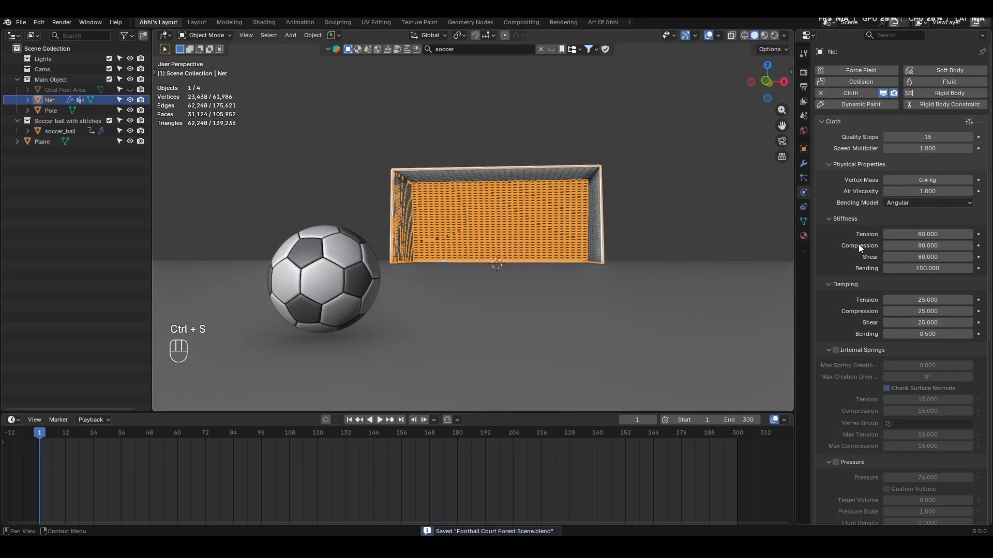
- Bake the Net's cloth simulation and play the animation to check how the ball hits the net
scroll(859, 244, down, 10)
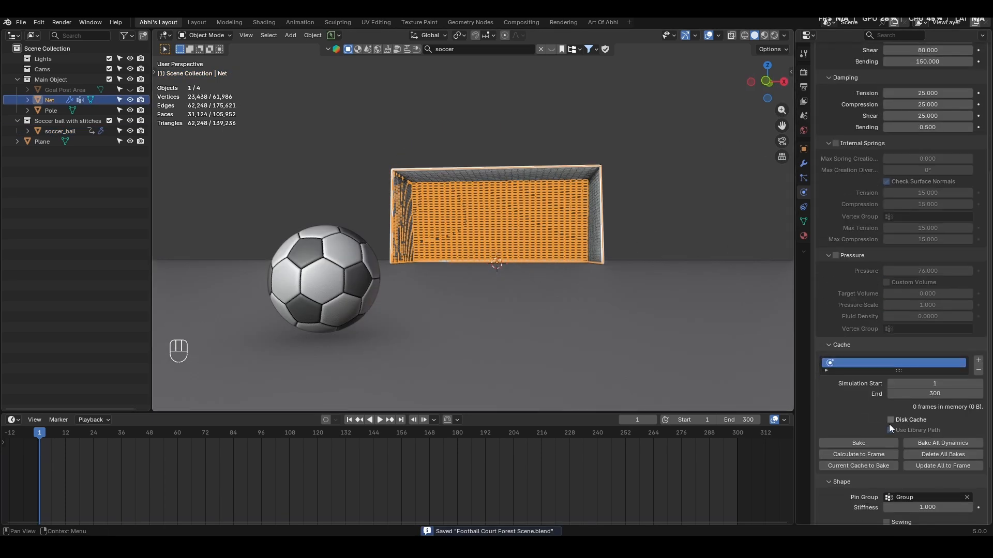
click(867, 445)
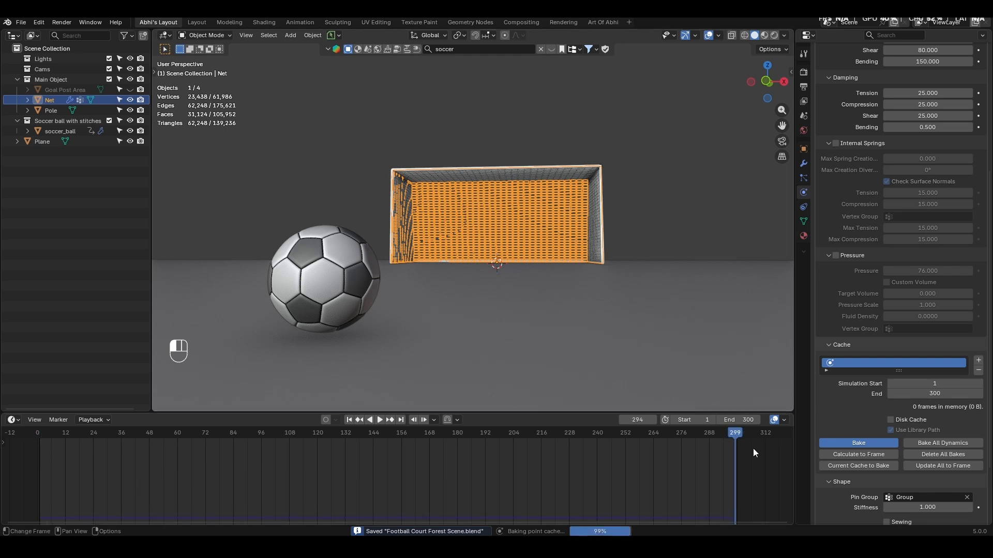
key(space)
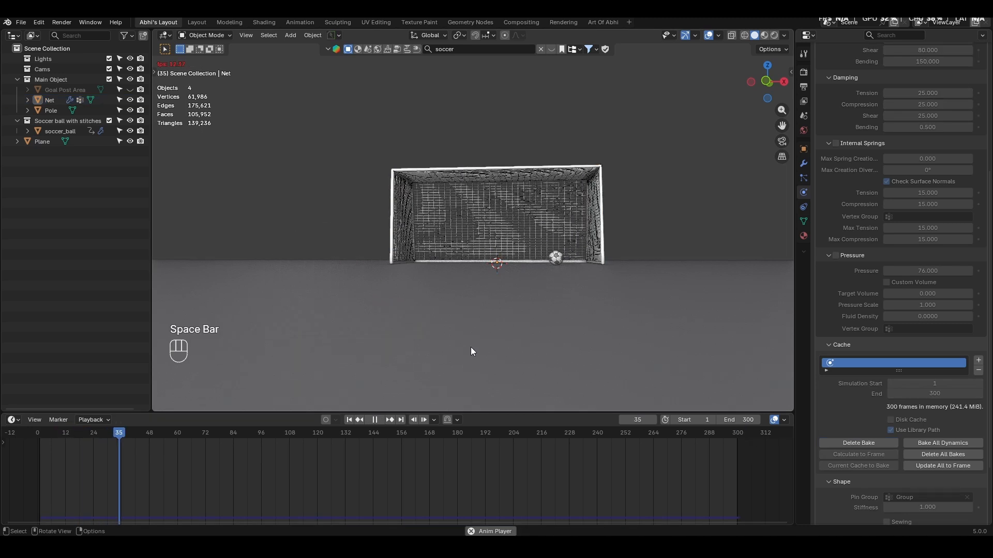
middle_drag(503, 322, 478, 332)
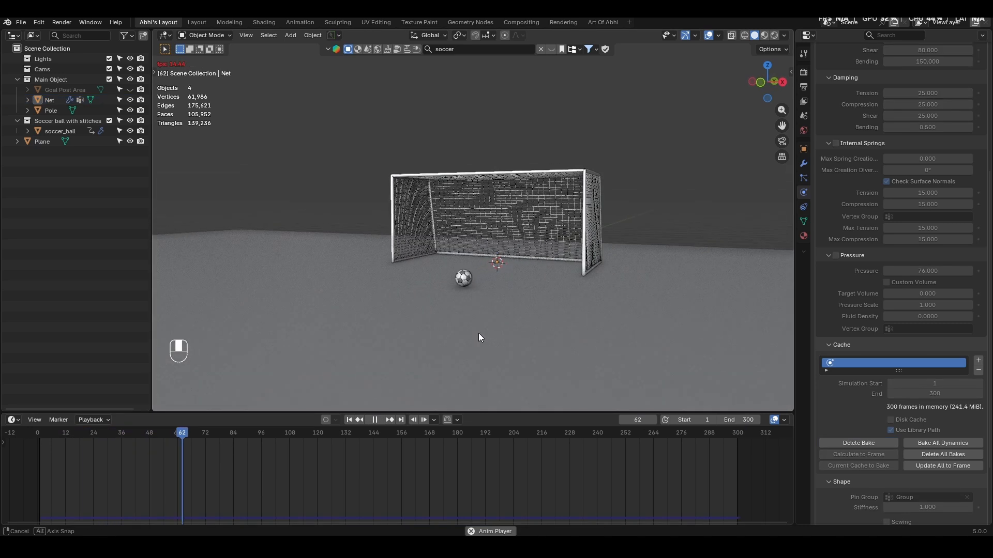
key(space)
- Add a Wind force field at the world origin, working in the front view
key(KP_1)
key(shift+a)
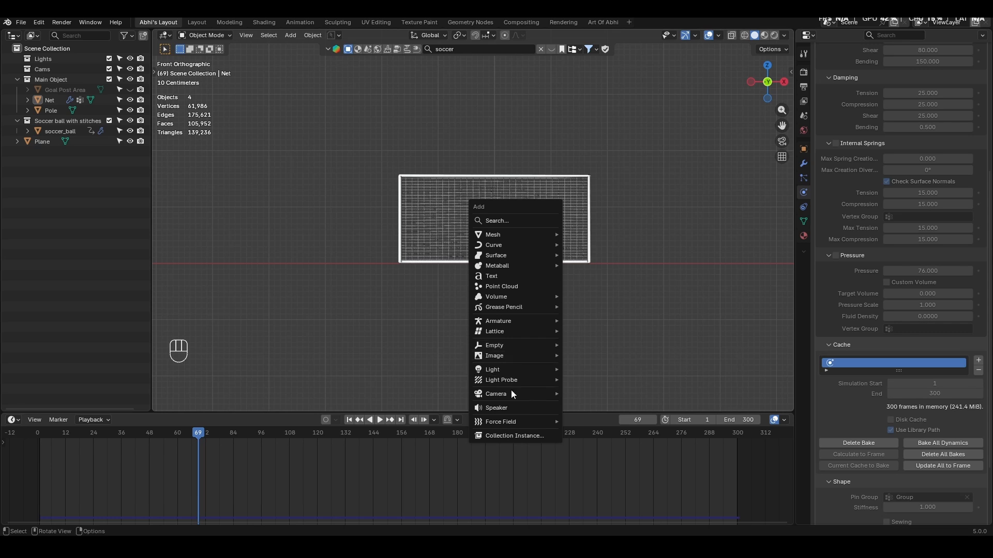
mouse_move(510, 421)
click(597, 295)
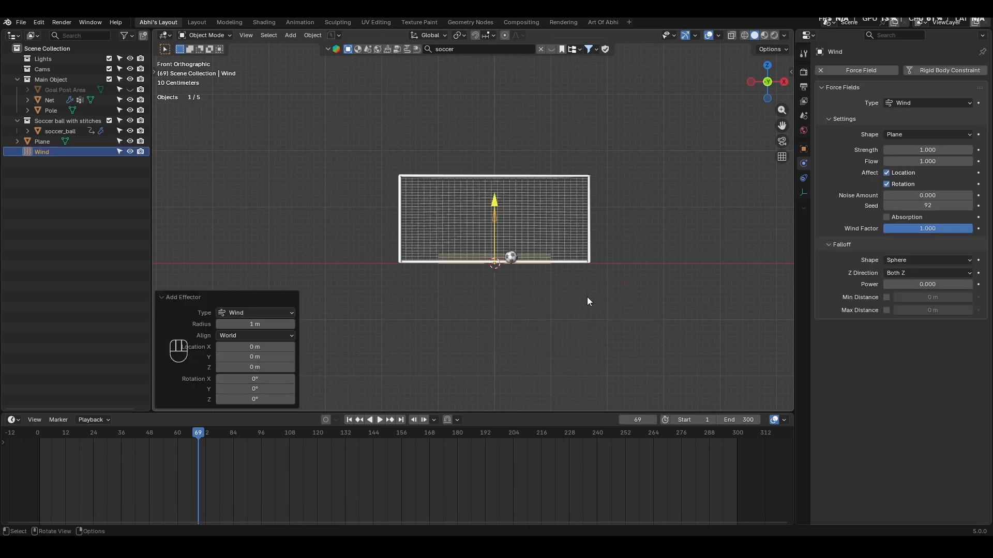
- Rotate the Wind field -90° in the front view and move it -4 m along X and 1 m along Z
key(r)
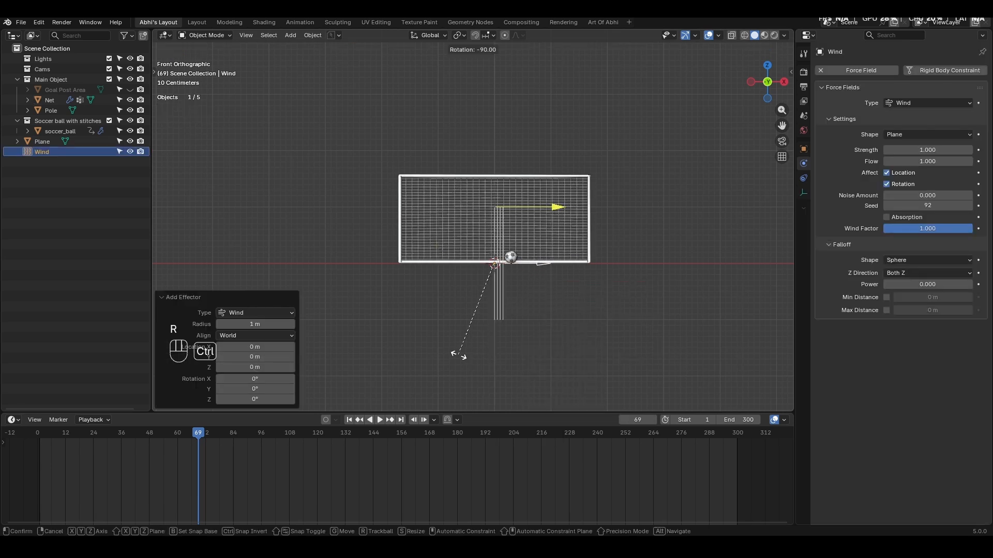
click(563, 359)
key(g)
key(ctrl)
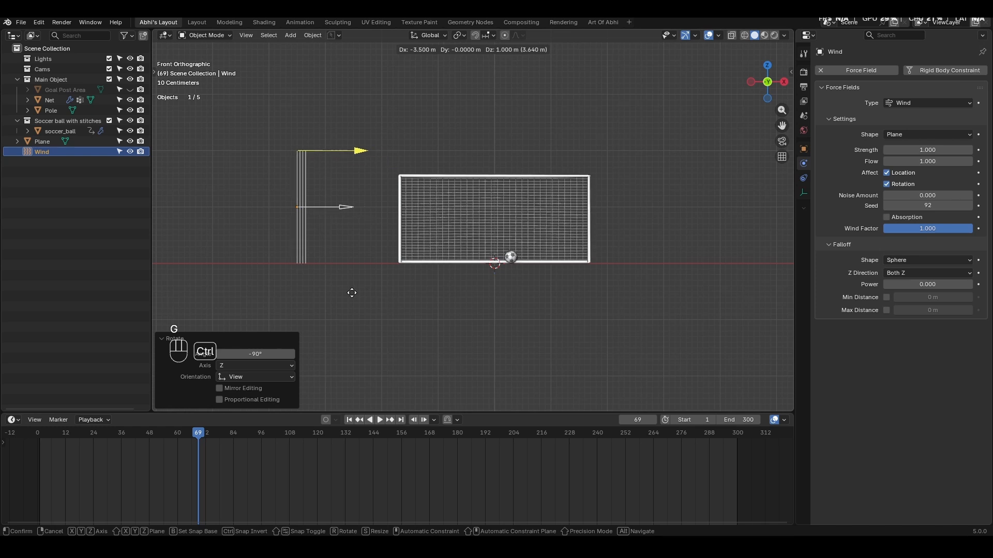
click(331, 297)
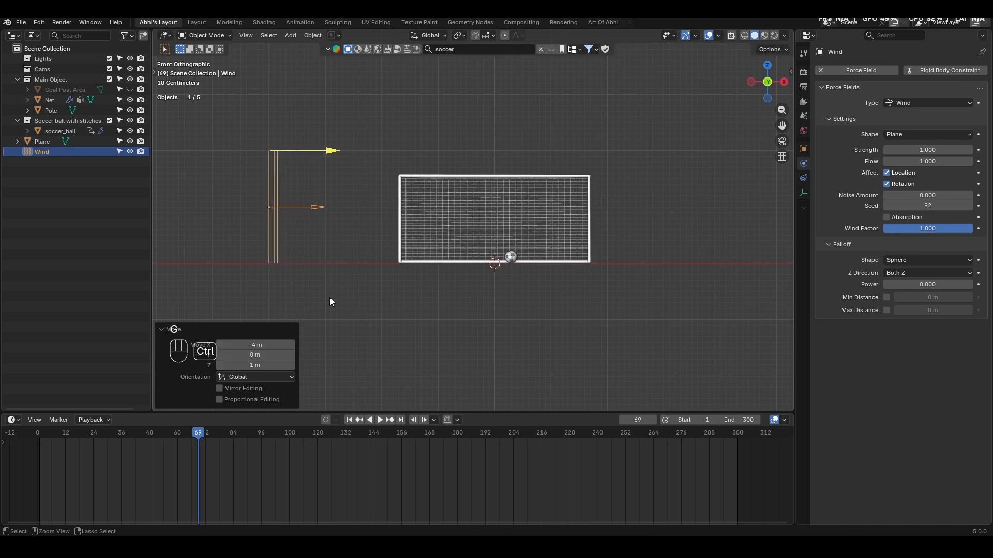
- Set the Wind force field's strength to 11.8
click(919, 150)
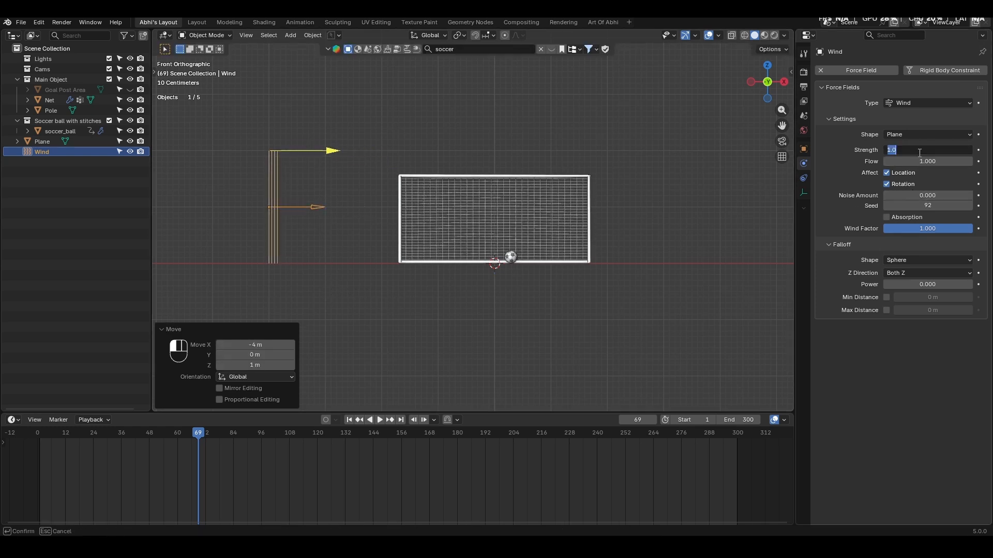
text(11.8)
key(Return)
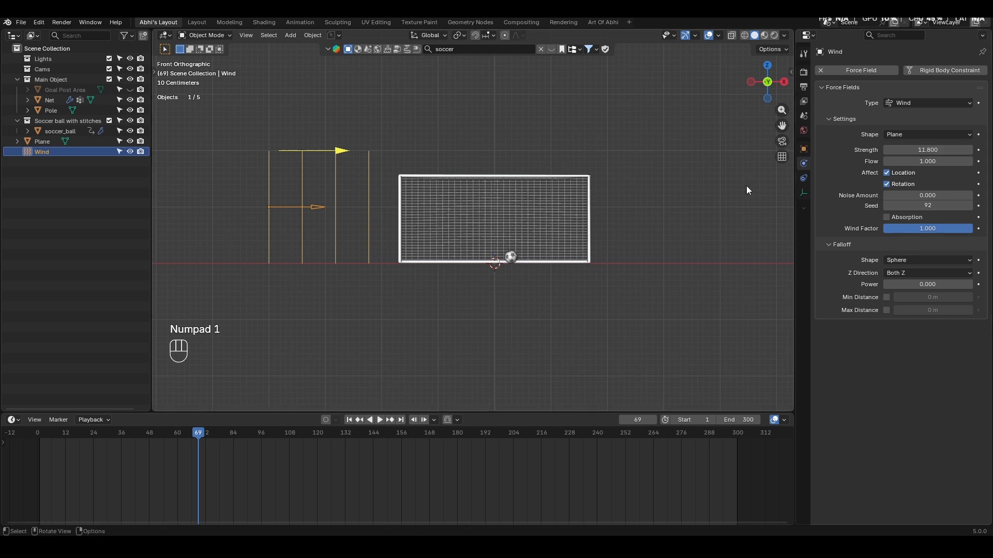
- Play the animation from frame 1 to examine how the net moves with the wind and the ball
middle_drag(423, 278, 477, 251)
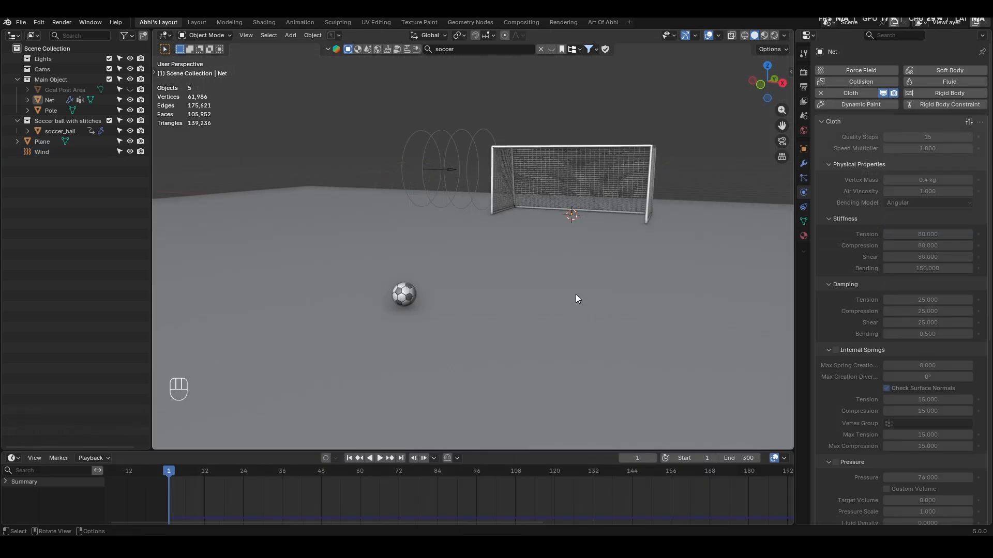
key(space)
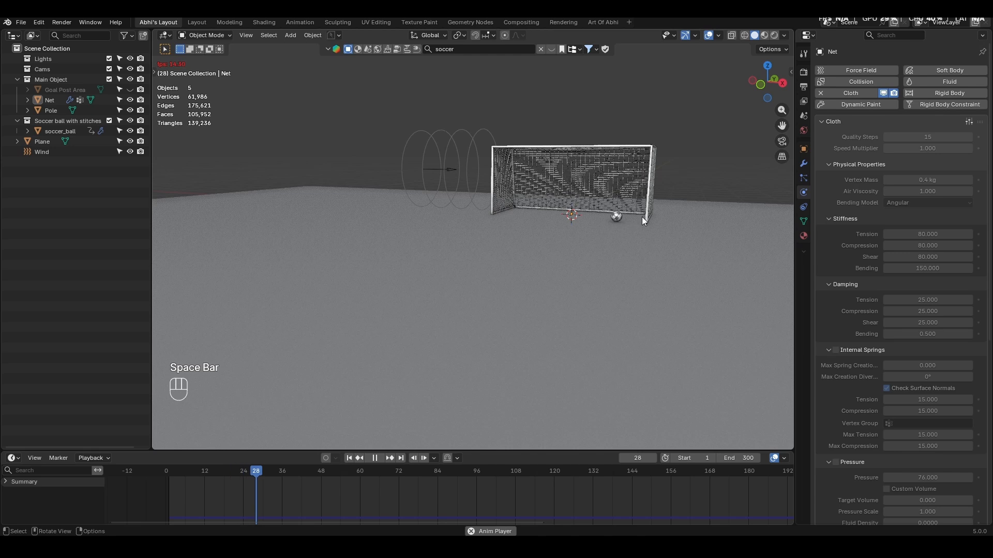
middle_drag(641, 215, 564, 225)
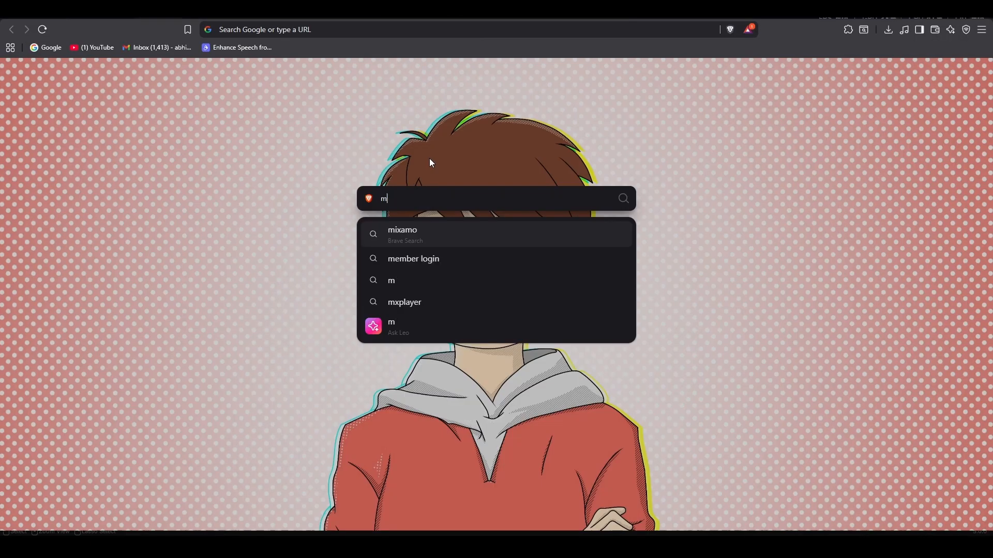
- Switch to the browser, open the Mixamo website, and look through its character library
text(ixamo)
key(Return)
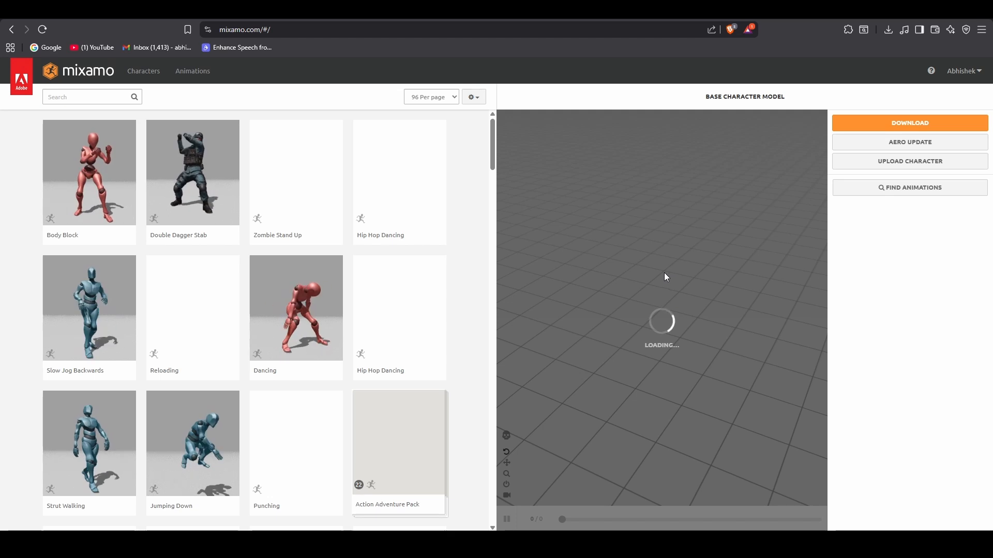
click(962, 72)
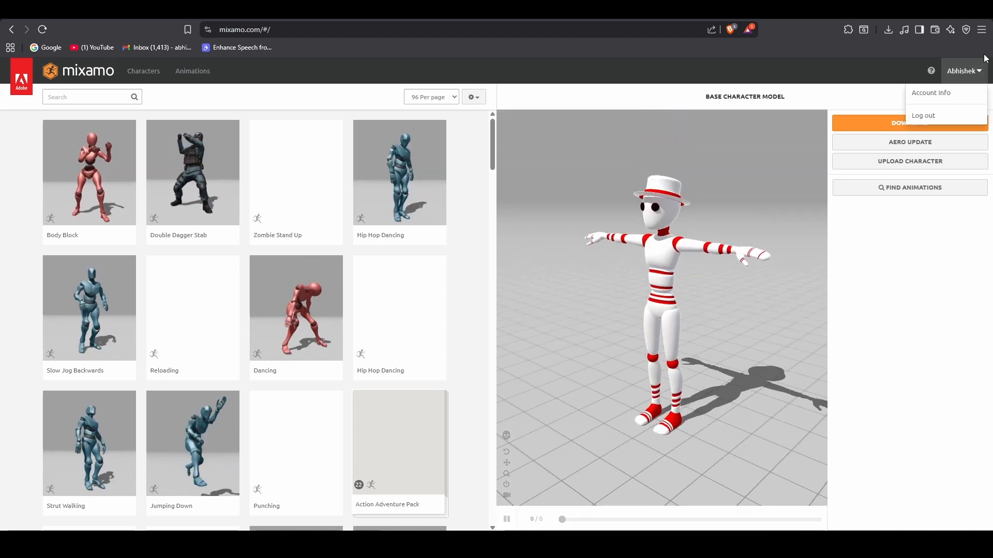
mouse_move(672, 278)
mouse_down()
mouse_move(597, 277)
mouse_move(728, 277)
mouse_move(678, 273)
mouse_up()
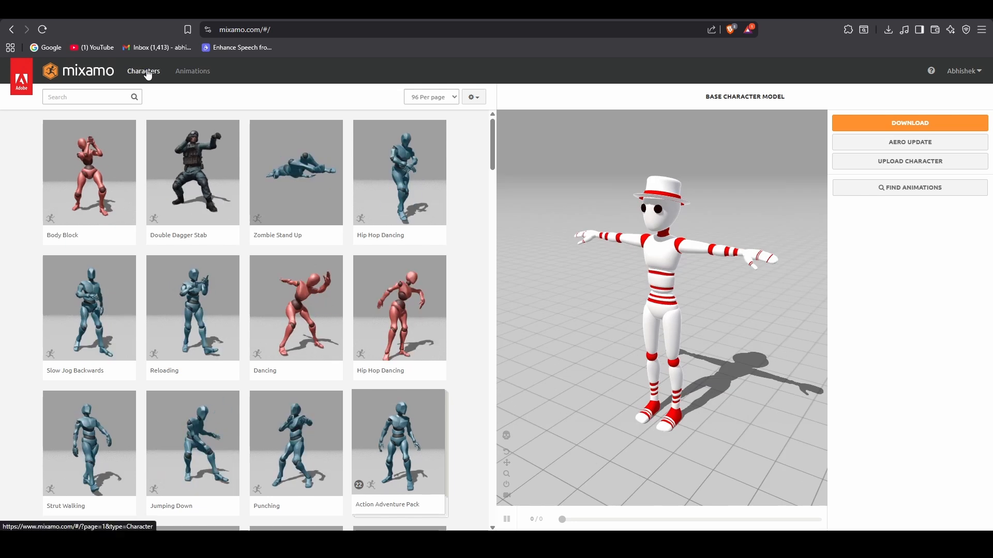
click(144, 71)
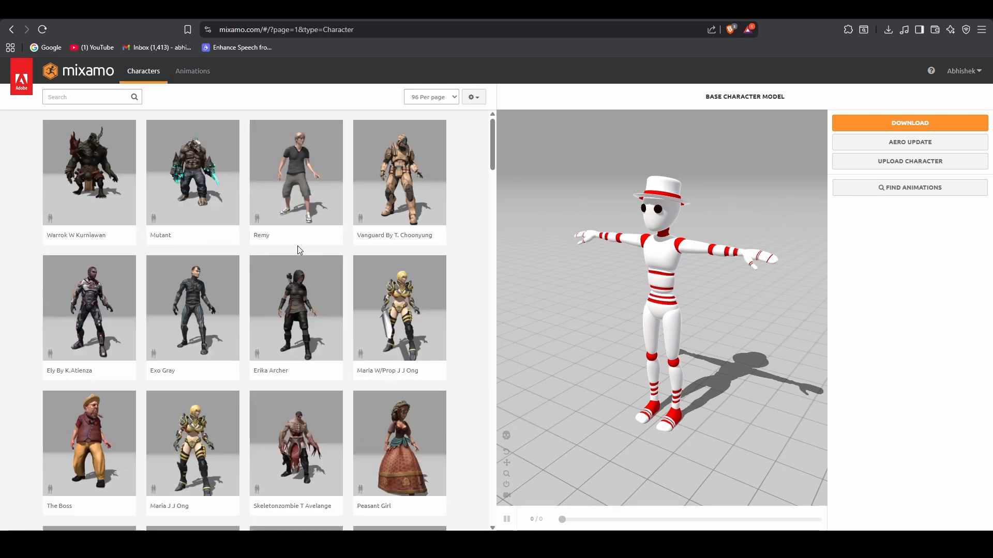
scroll(297, 247, down, 10)
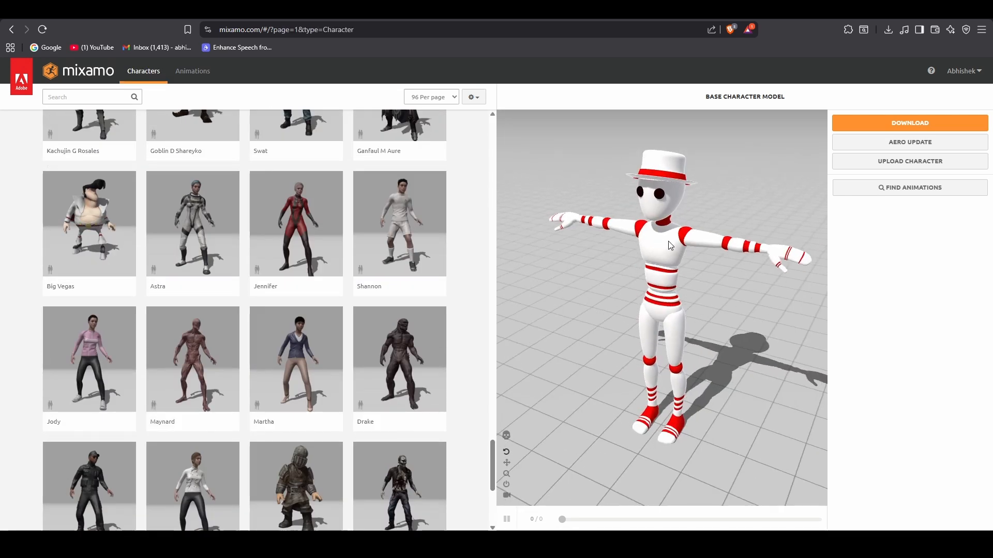
- Search Mixamo's animations for "penalty kick" and load the Soccer Penalty Kick animation on the character
click(196, 75)
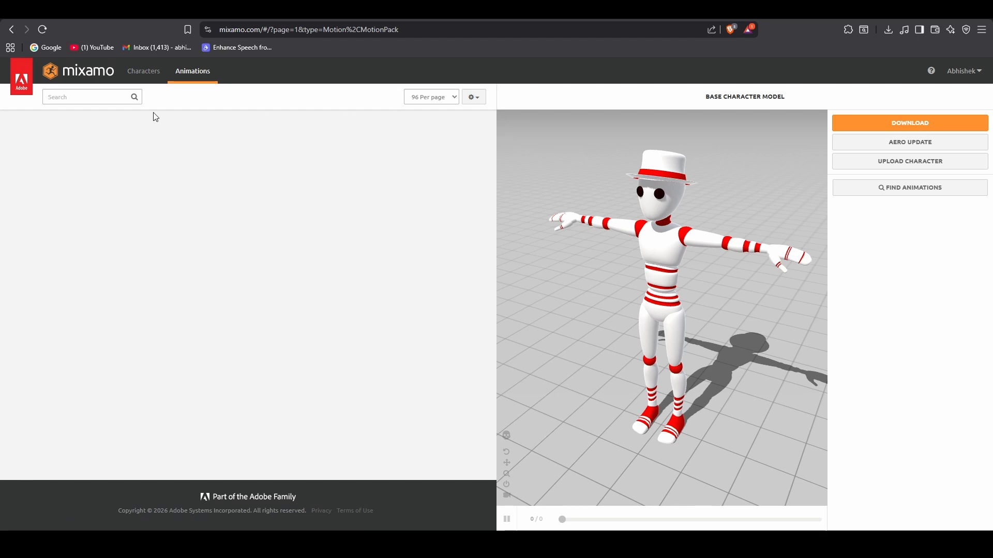
click(80, 98)
text(p)
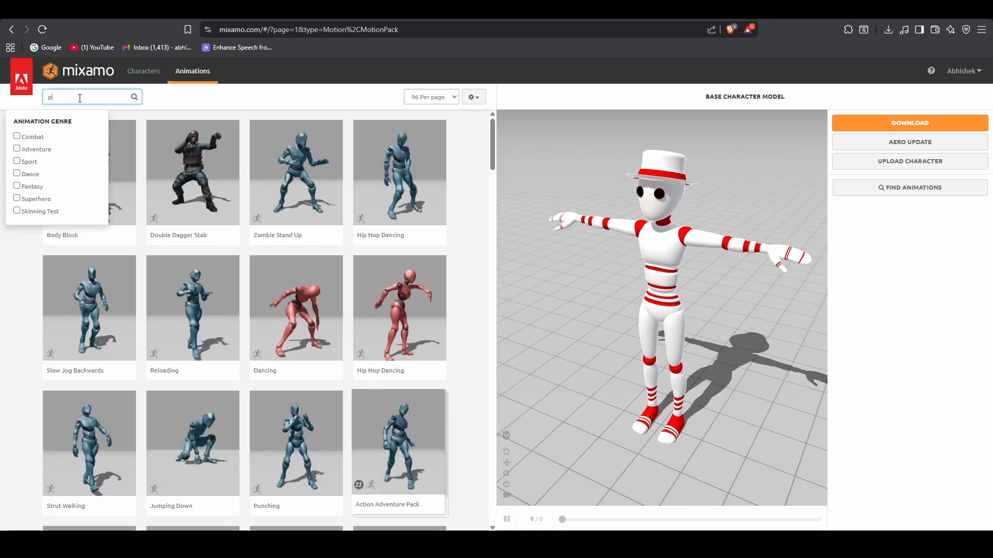
text(enalty kic)
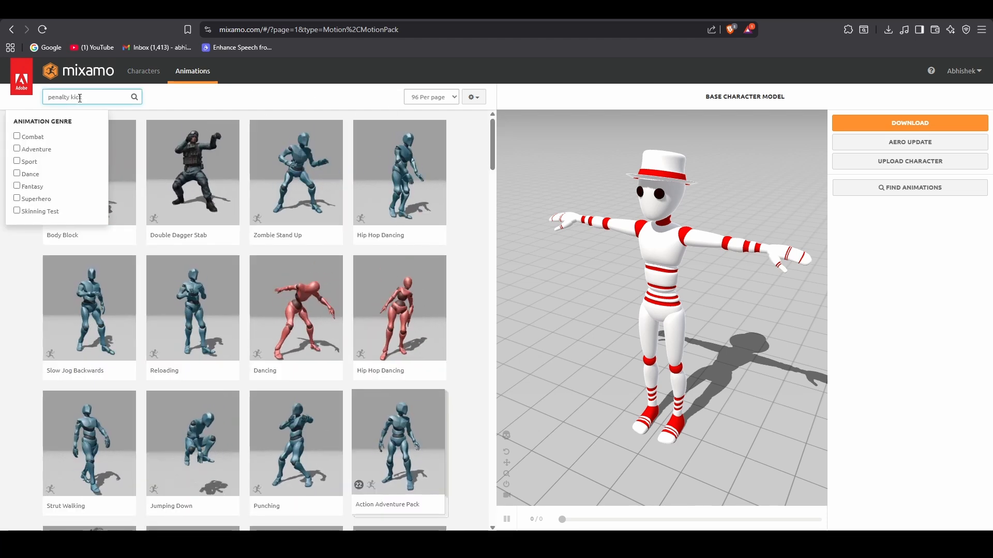
text(k)
key(Return)
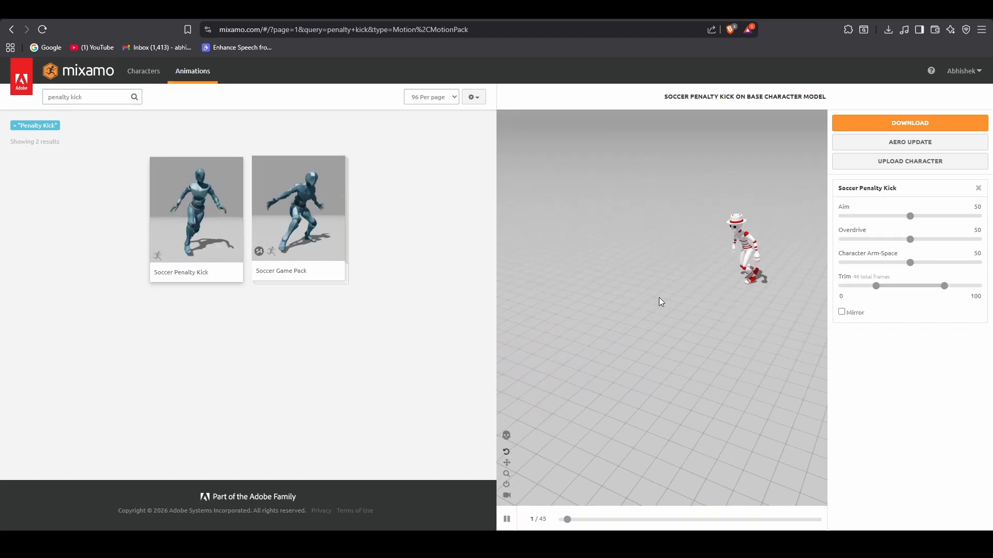
click(918, 132)
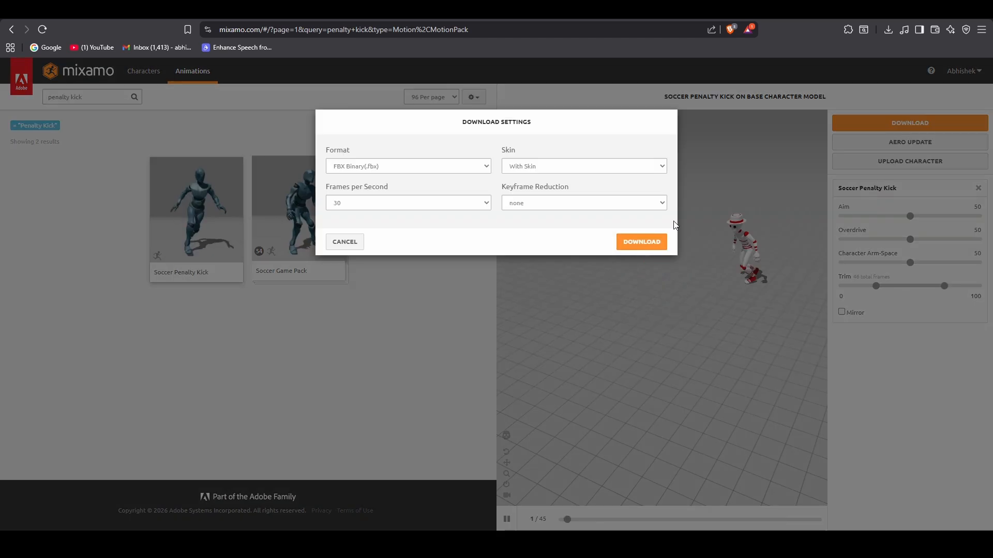
click(644, 241)
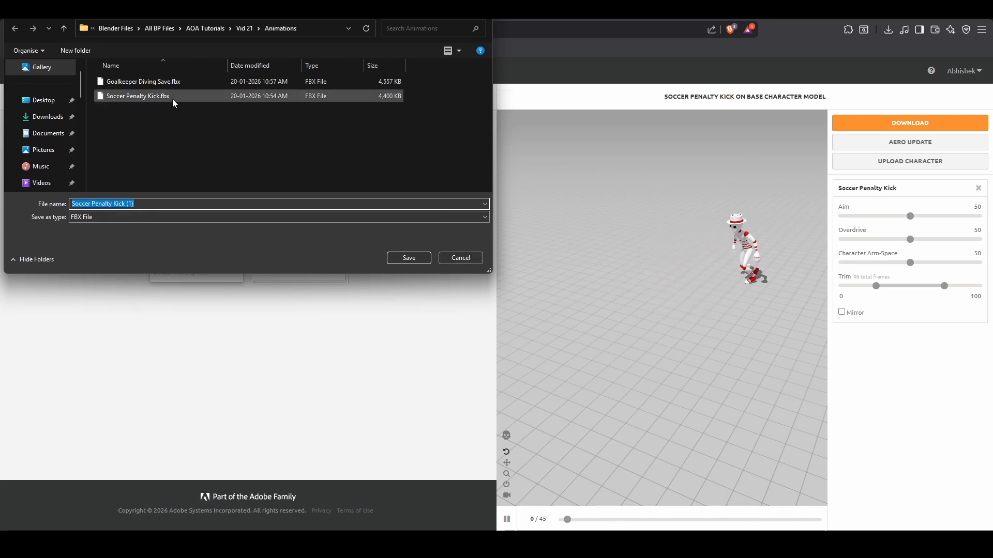
click(469, 259)
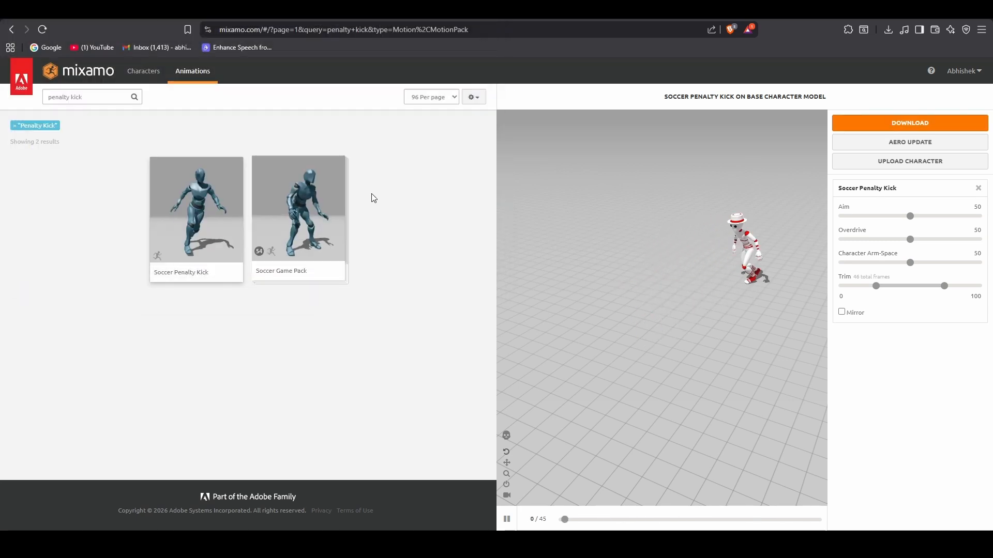
- Search the Mixamo animations for "goalkeeper" and load Goalkeeper Diving Save on the character to preview it
triple_click(100, 98)
text(goalkeeper)
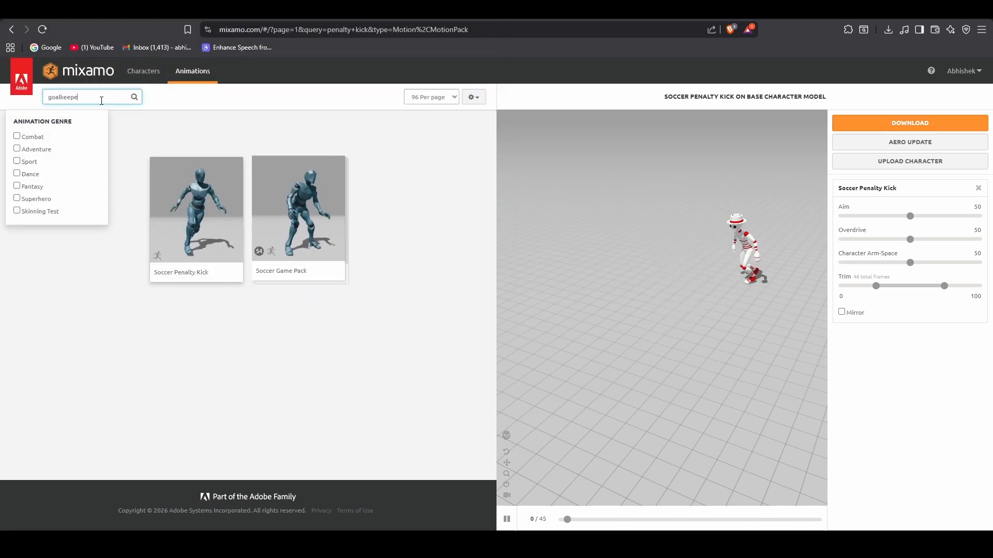
key(Return)
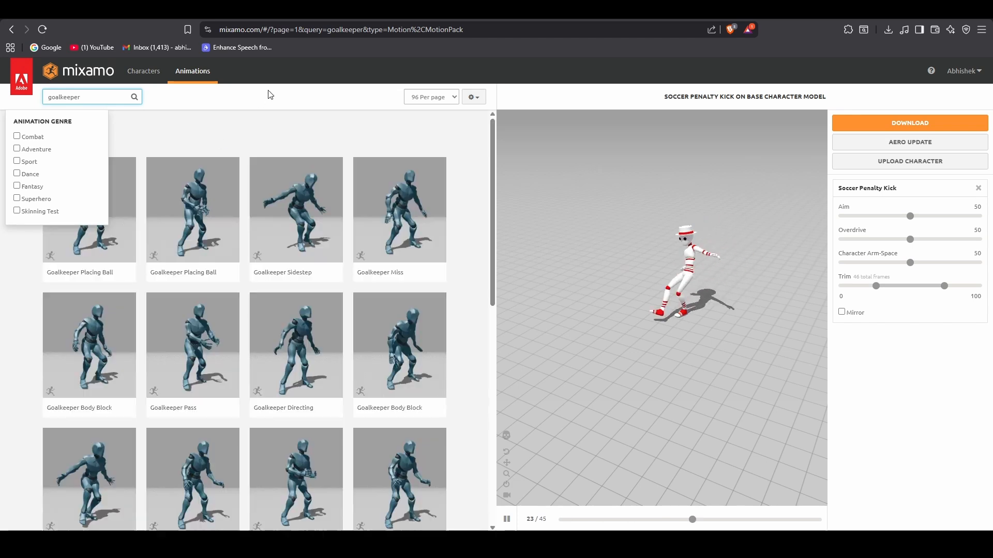
scroll(191, 414, down, 5)
click(193, 372)
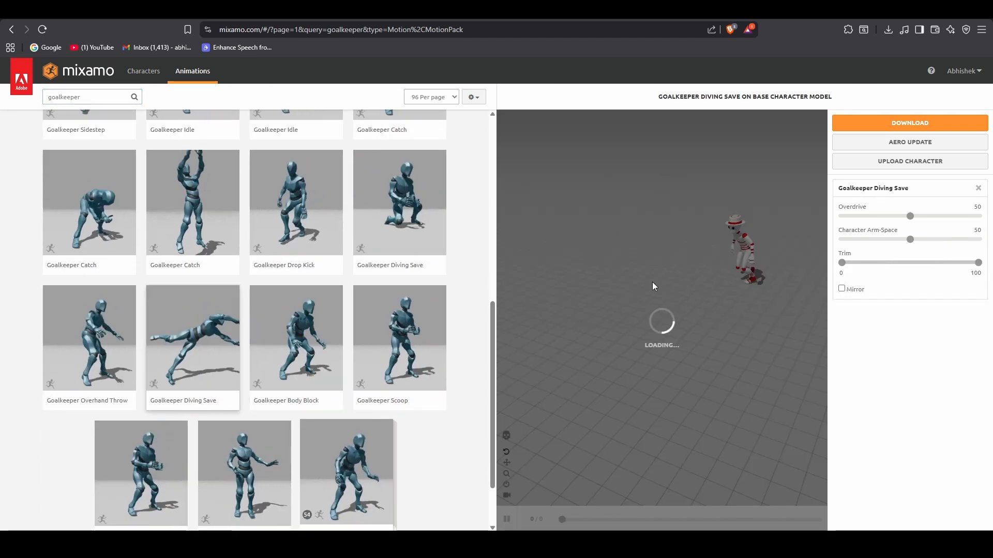
drag(717, 301, 675, 283)
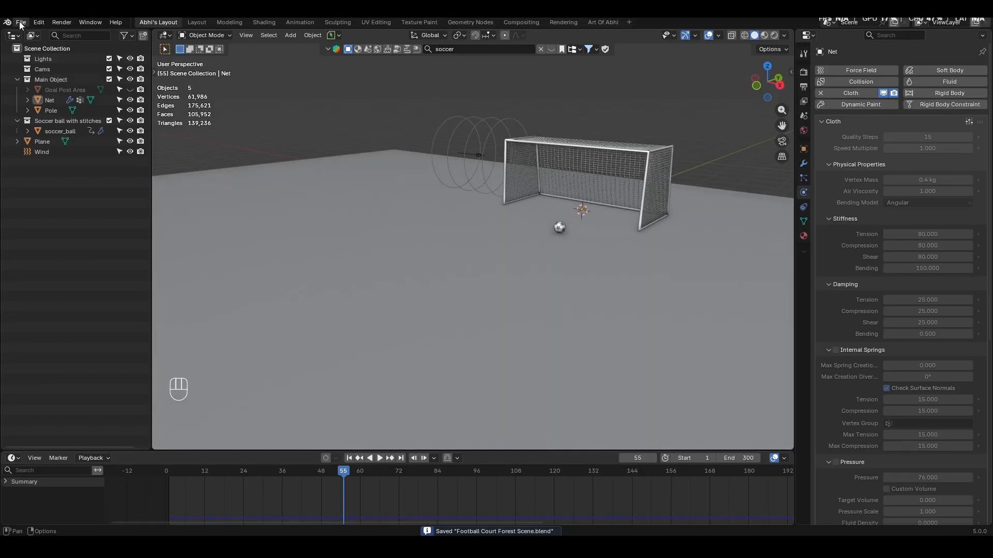
- Switch to Blender and import Goalkeeper Diving Save.fbx into the scene
click(21, 24)
mouse_move(45, 168)
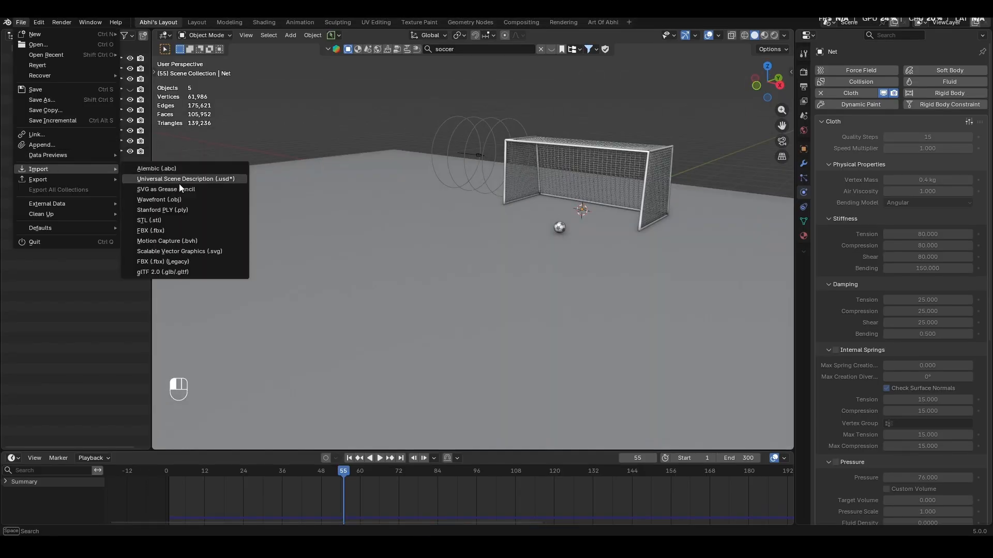
click(242, 225)
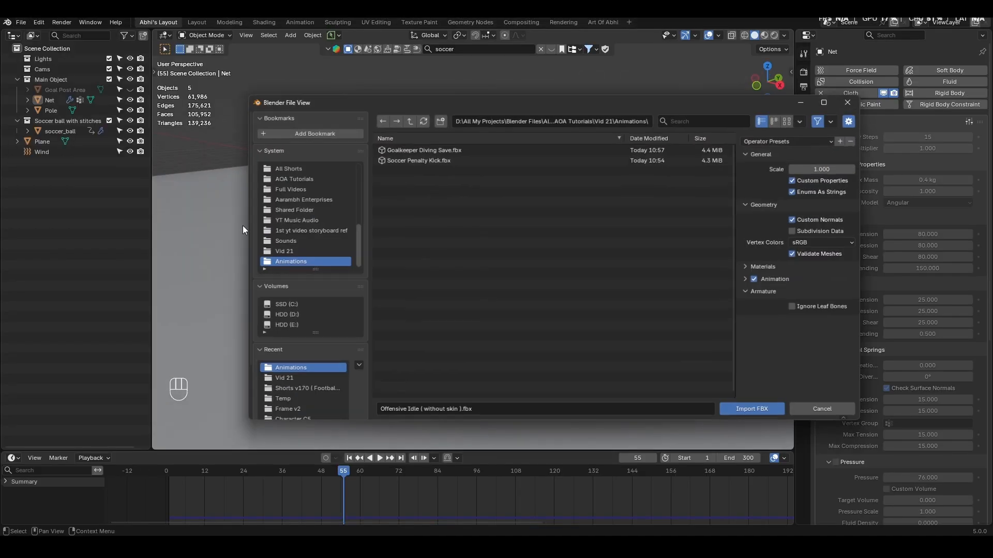
click(422, 162)
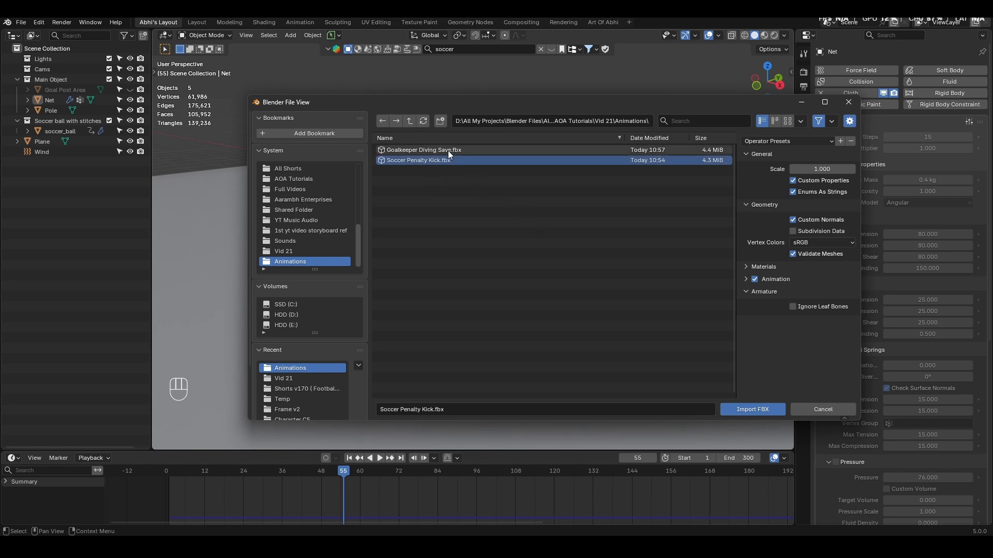
click(447, 151)
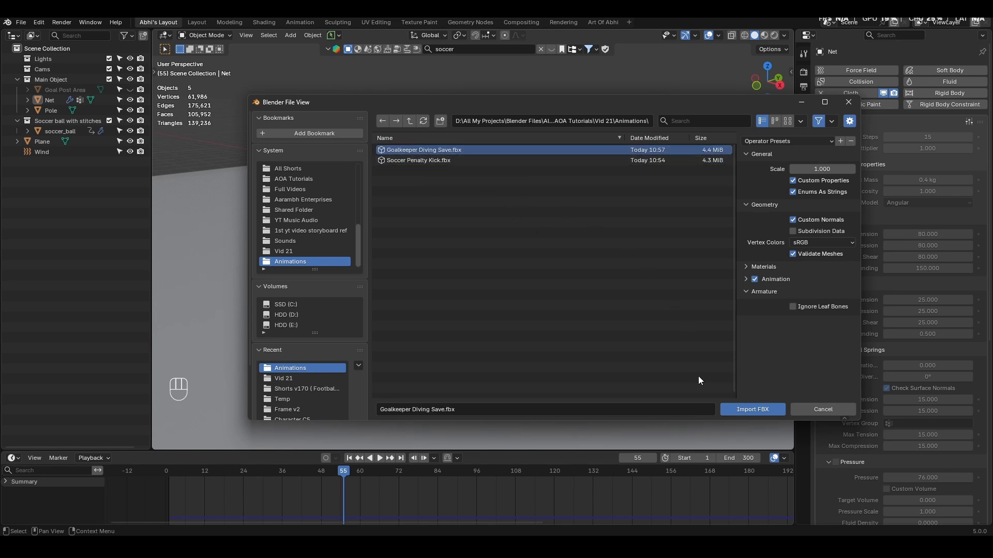
click(747, 410)
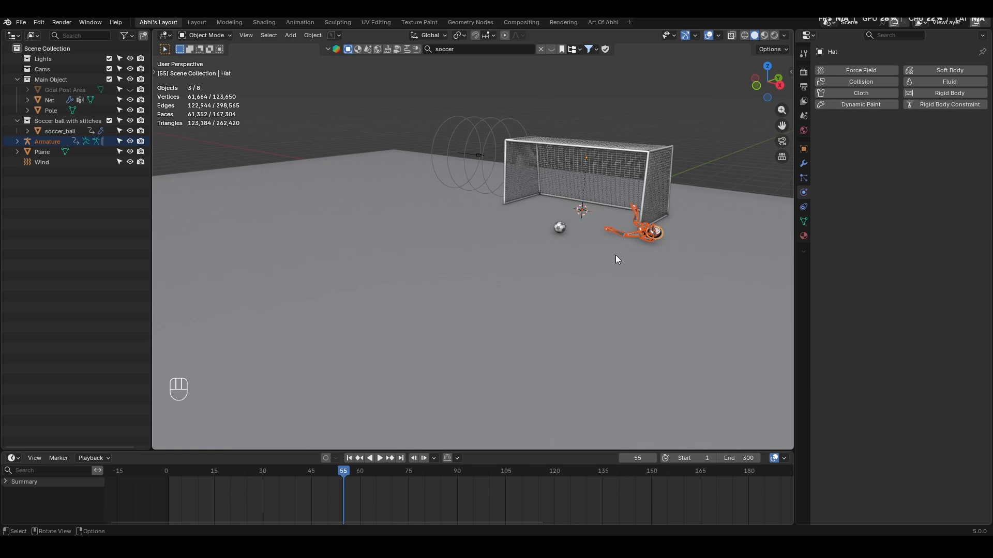
- Return to frame 1 and move the goalkeeper -0.9 m along Y to stand in front of the goal
click(350, 458)
key(KP_7)
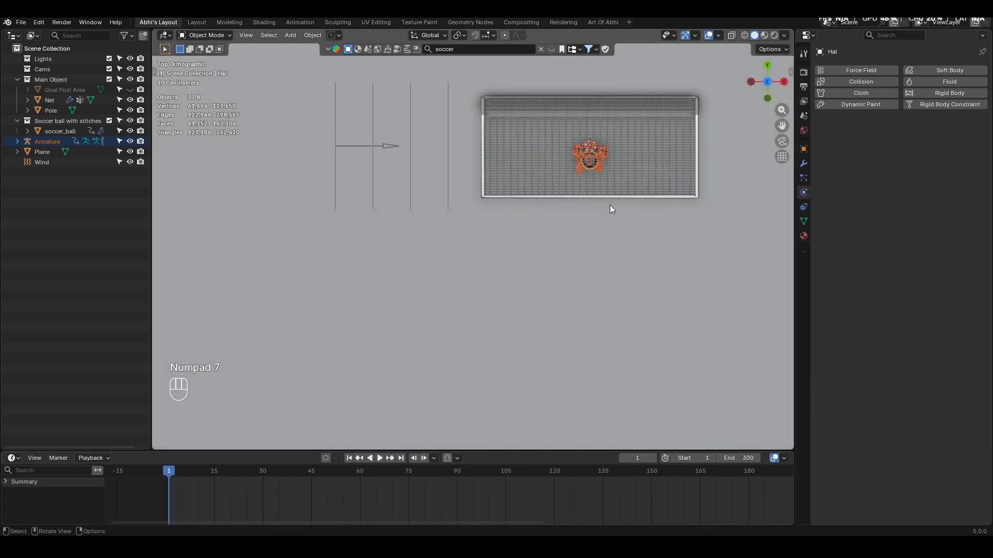
key(g)
key(y)
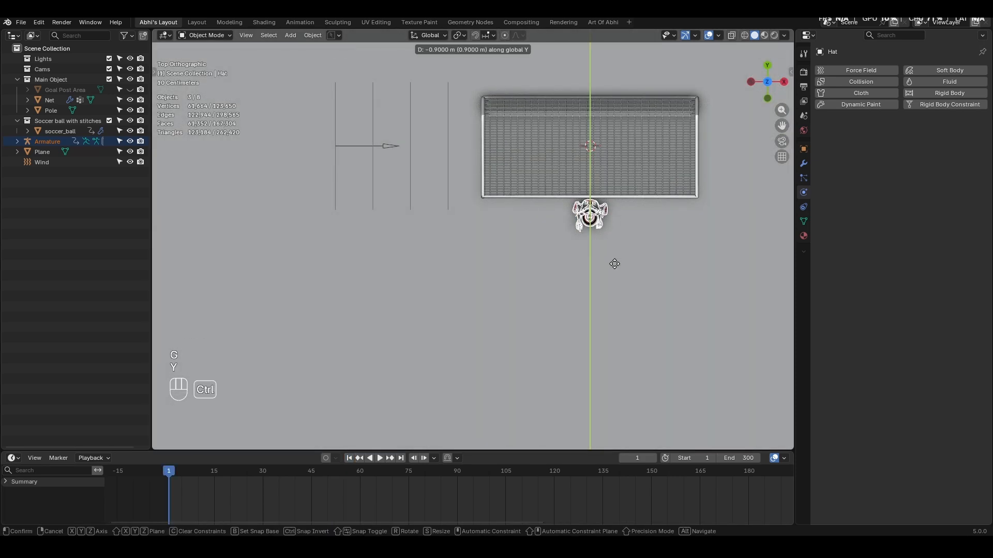
click(615, 263)
- Move the penalty kick character -9 m along Y to behind the ball and rotate it 180° about Z
middle_drag(610, 269, 600, 160)
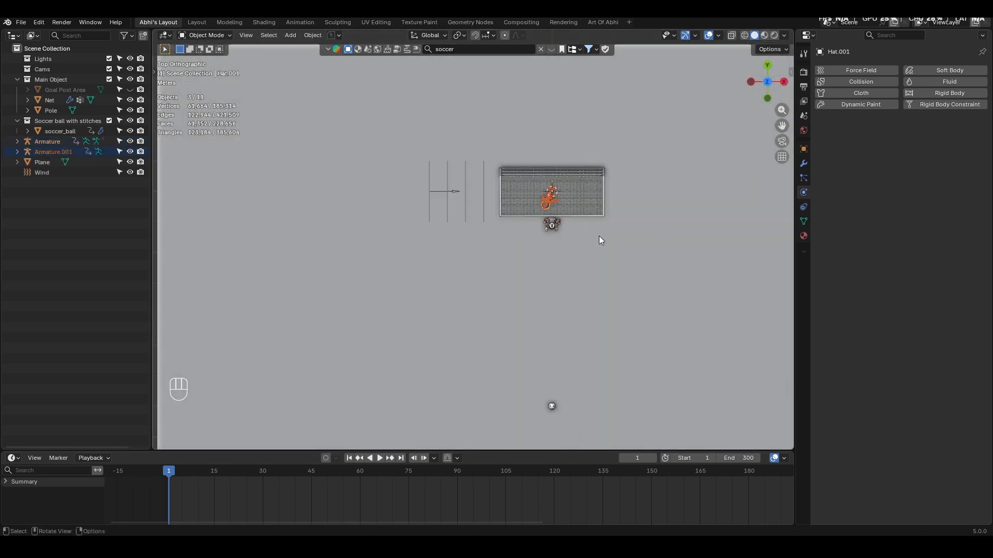
shift+middle_drag(561, 245, 554, 186)
key(g)
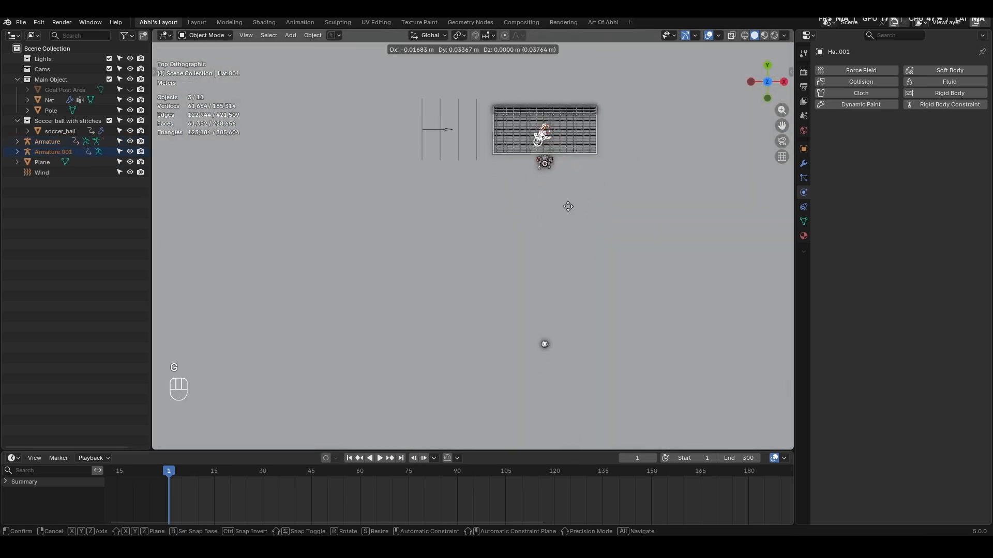
key(y)
click(607, 422)
key(r)
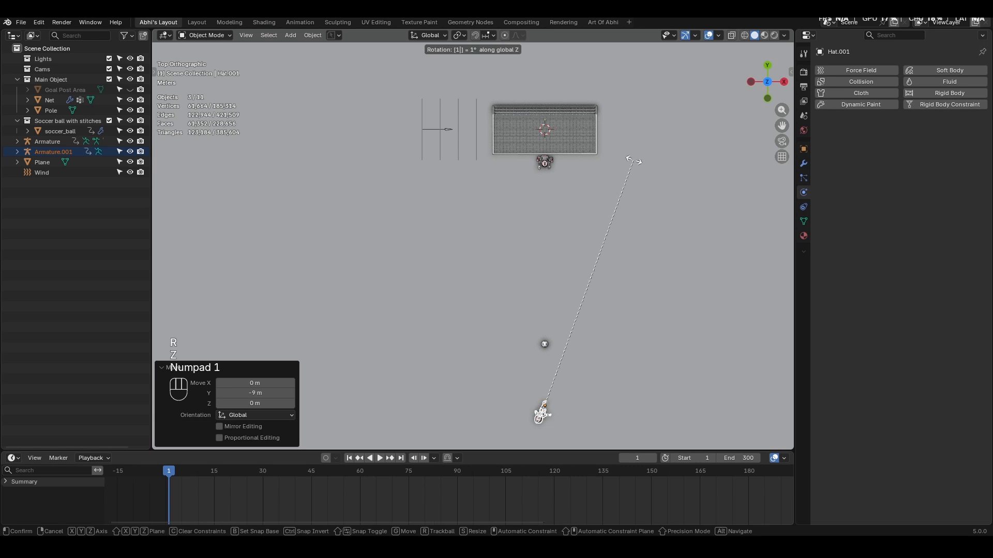
key(KP_8)
key(KP_0)
key(KP_Enter)
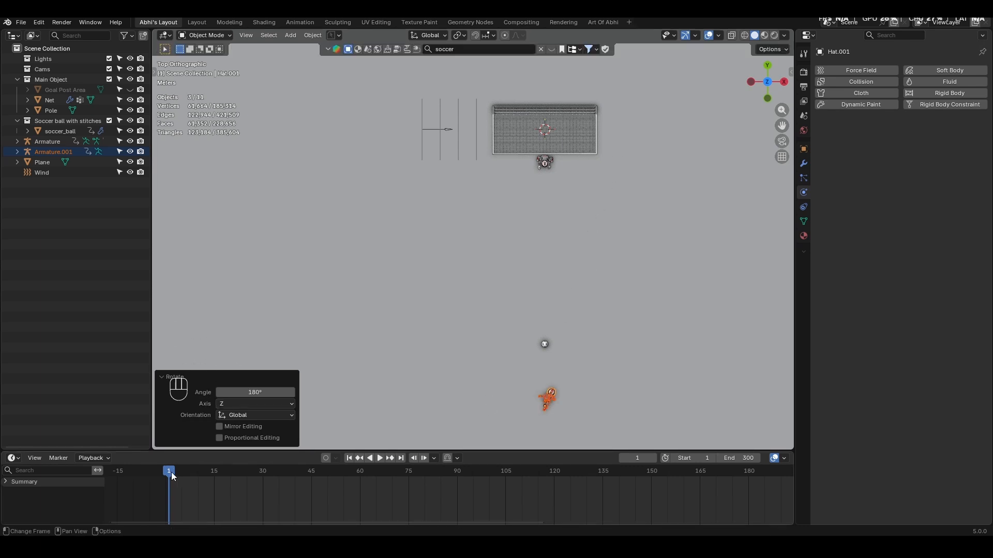
- Go to frame 23 and shift all of the soccer ball's keyframes 22 frames later, so its motion starts there
drag(173, 476, 240, 485)
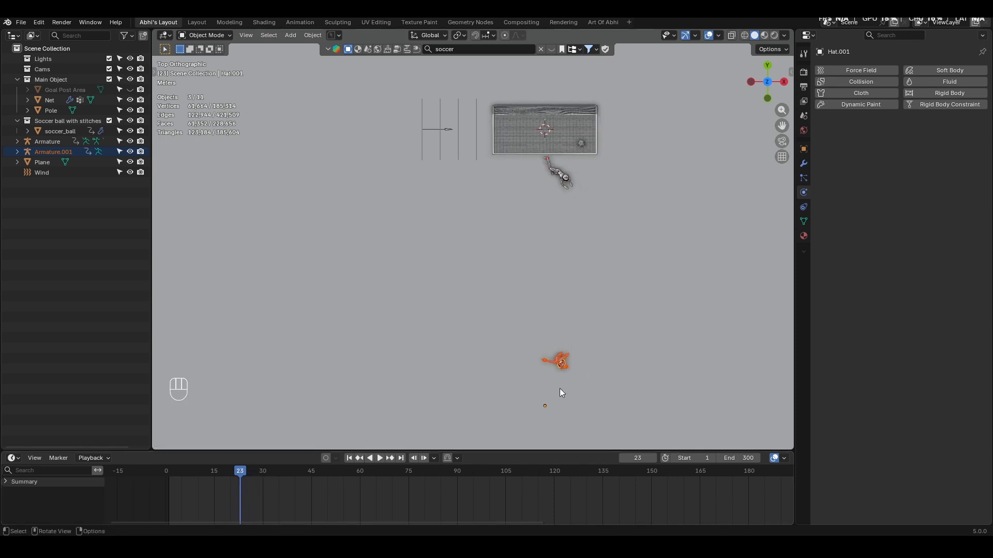
click(582, 145)
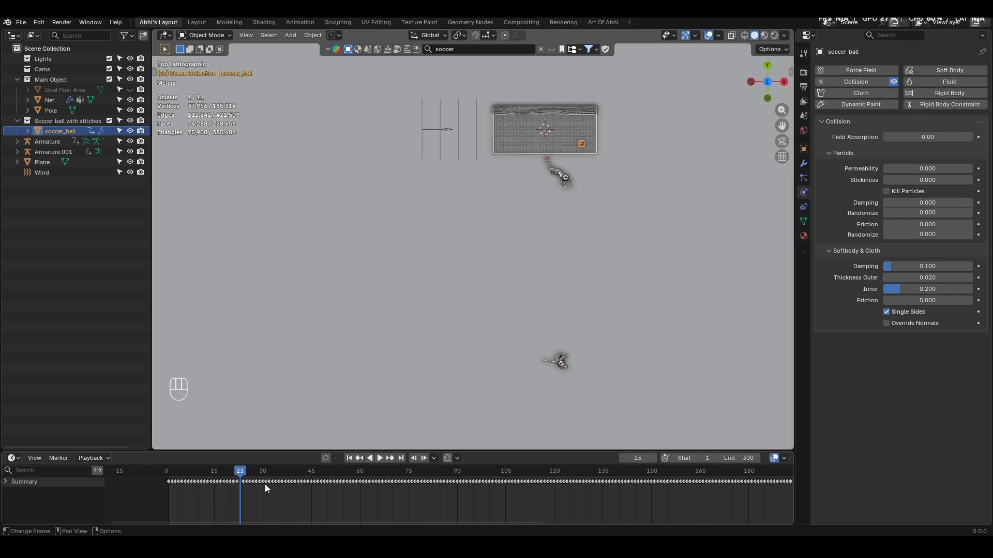
key(a)
key(g)
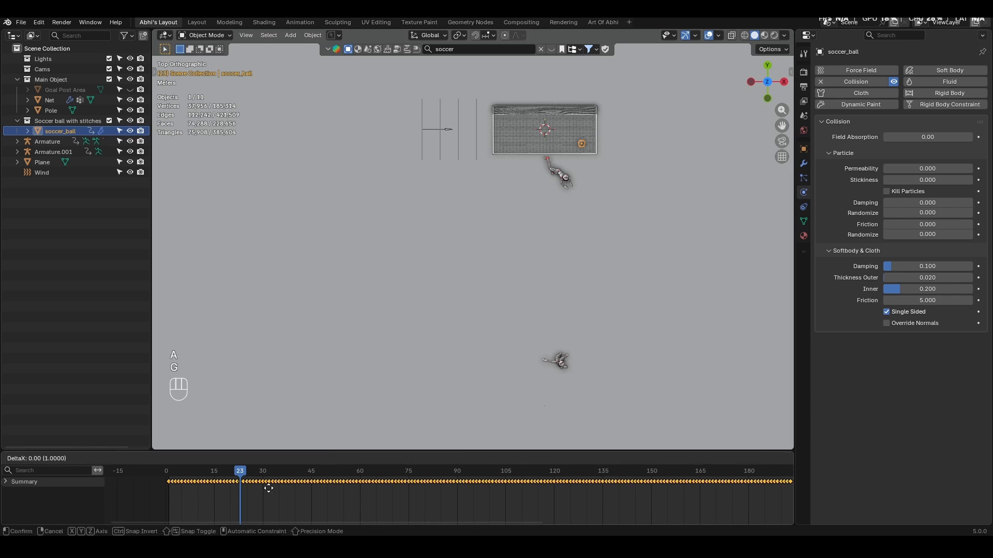
key(x)
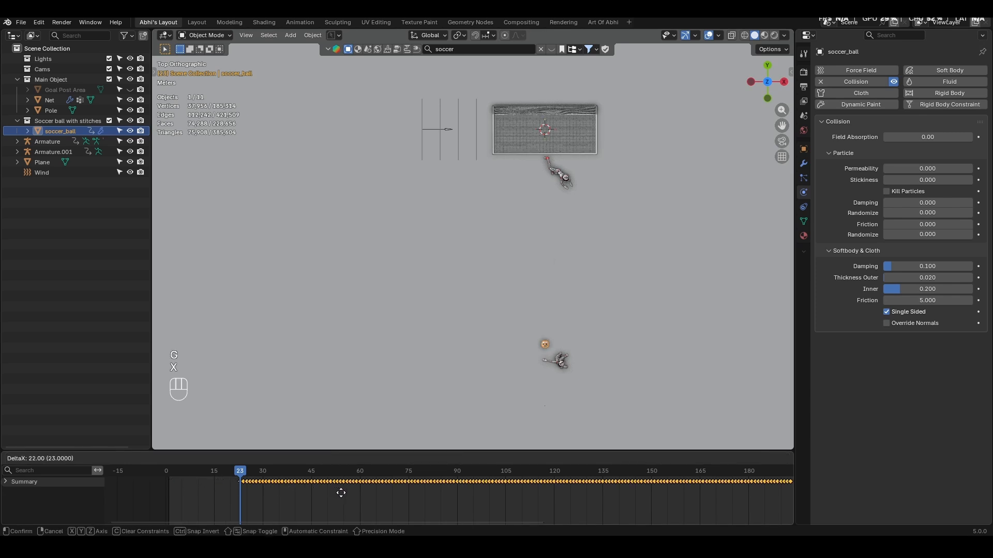
click(341, 492)
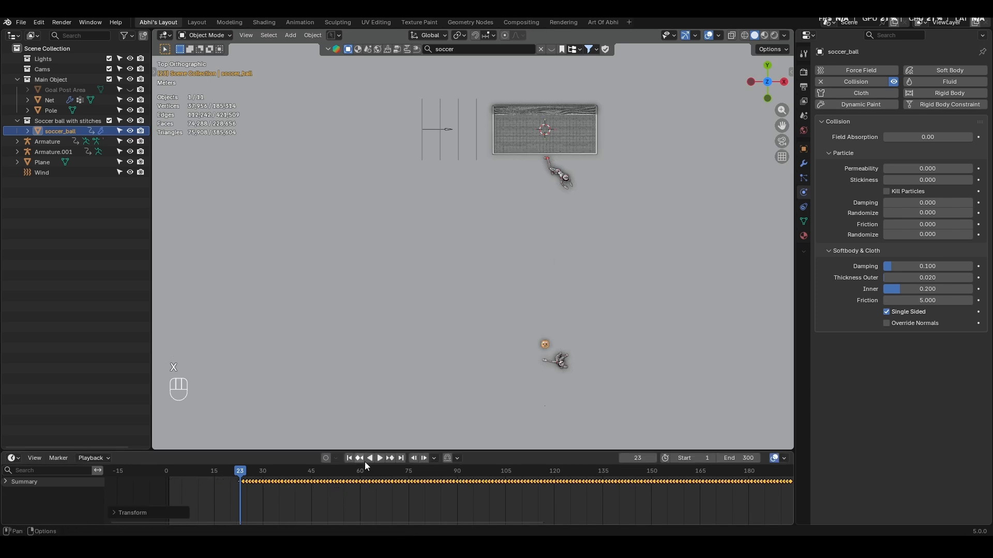
- Align the kicker's armature with the ball at frame 23, moving it about -0.74 m in X and 0.2 m in Y, with a slight final X adjustment
click(565, 361)
key(g)
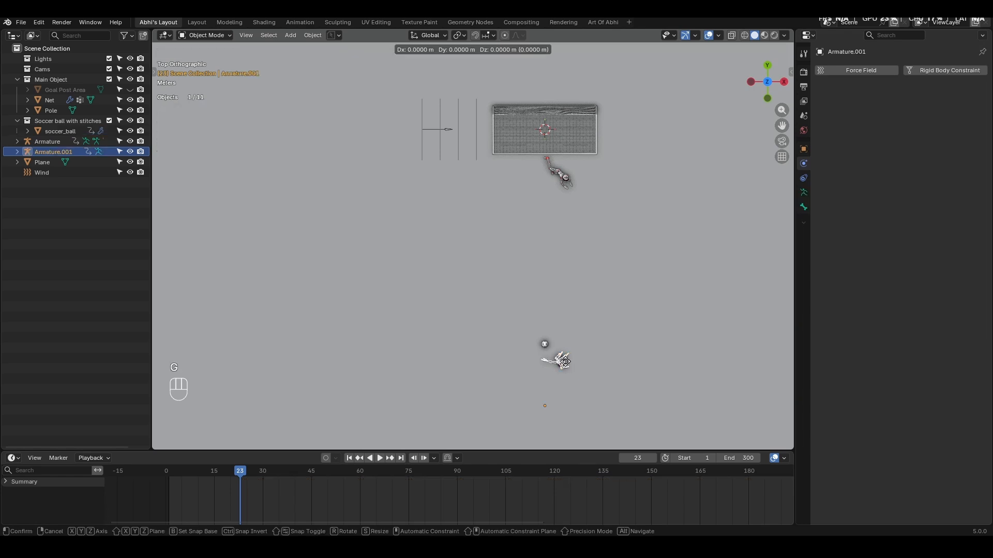
key(x)
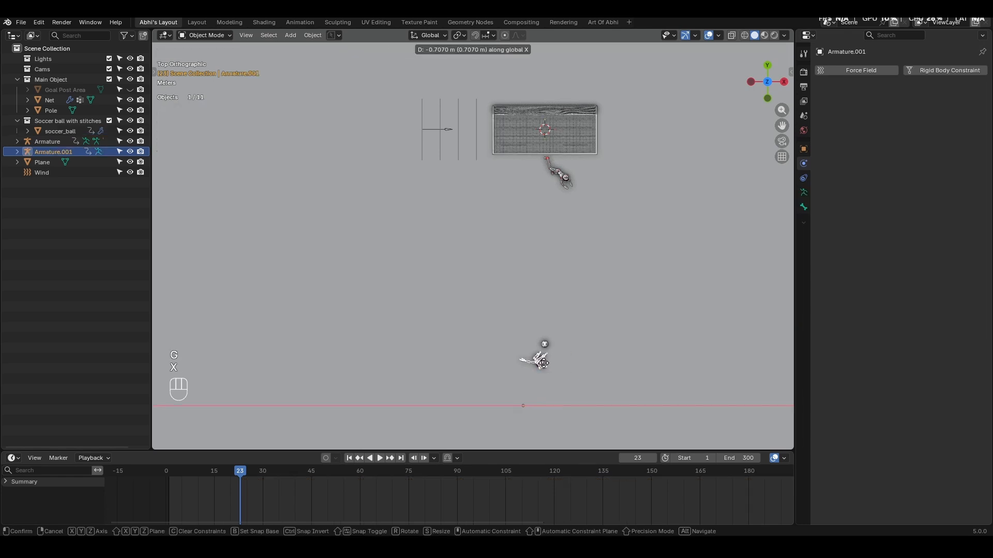
click(542, 363)
key(g)
key(y)
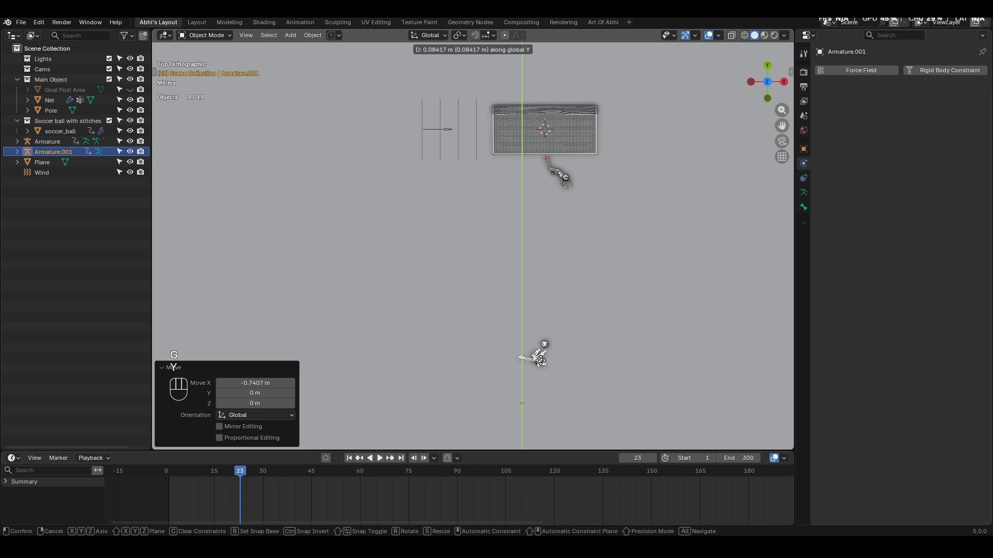
click(541, 358)
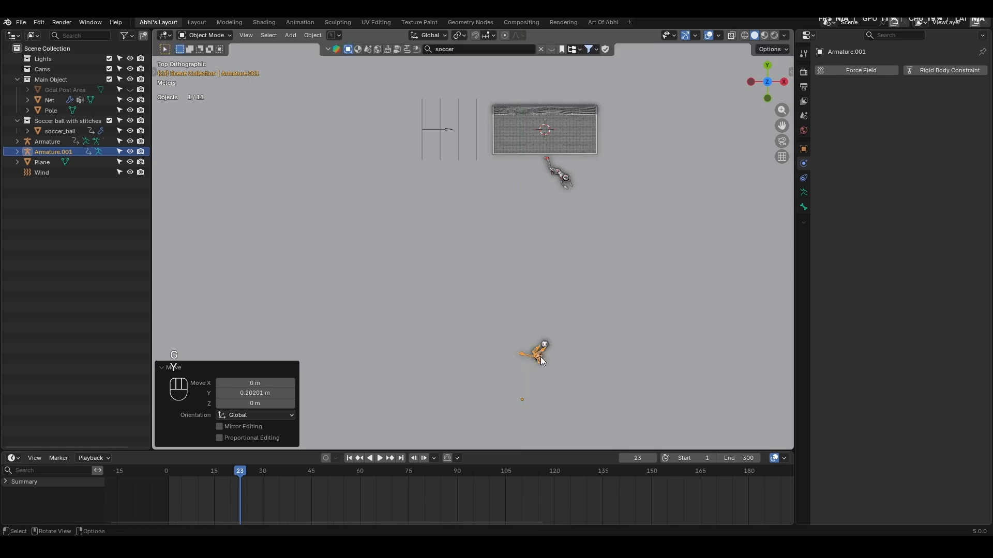
key(g)
key(x)
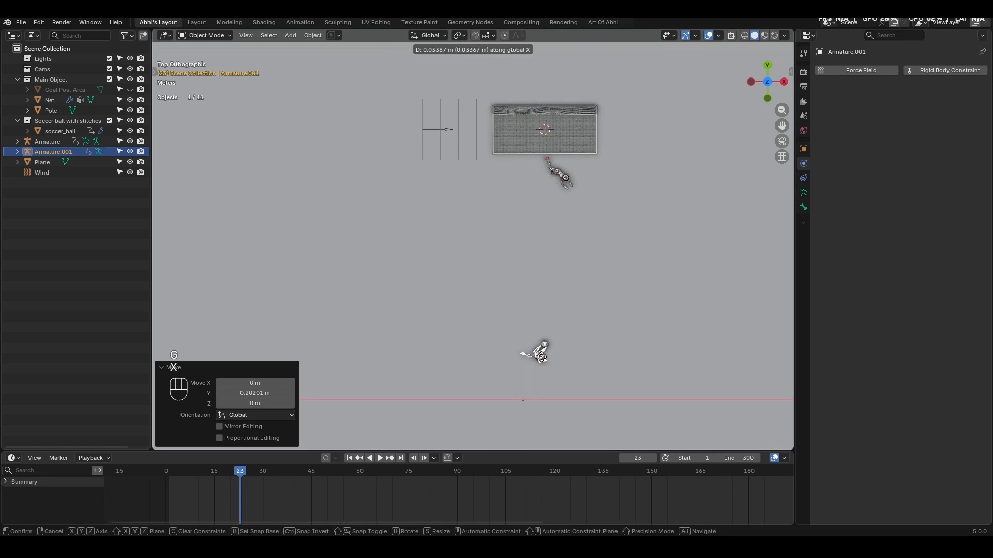
click(541, 358)
- Play the animation to examine the timing of the kick, the ball and the goalkeeper's dive
key(space)
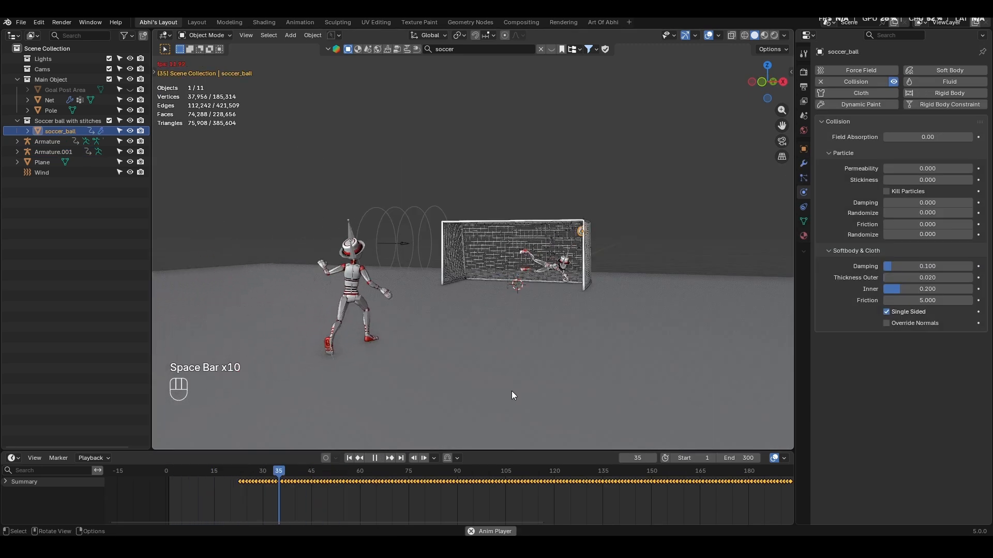
key(space)
shift+middle_drag(559, 352, 559, 301)
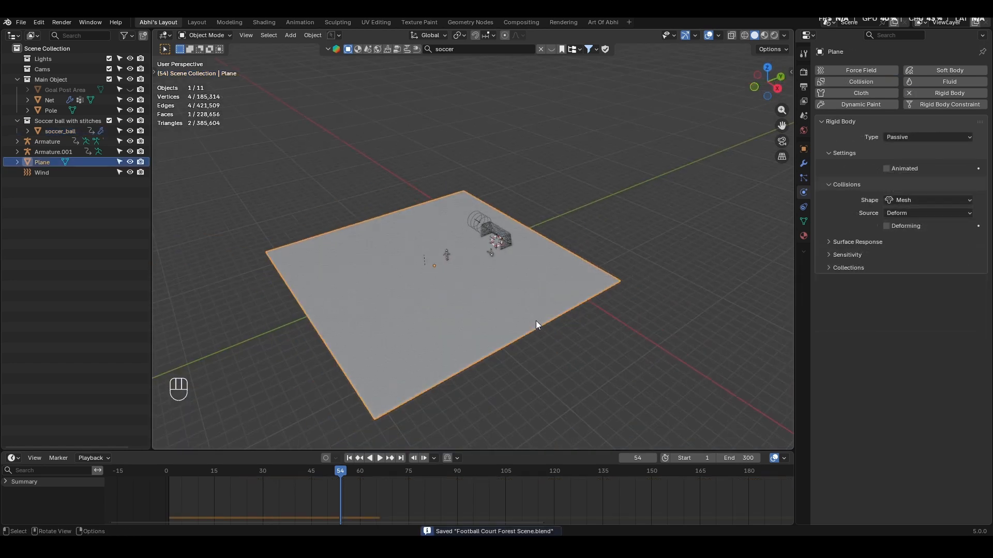
- Delete the ground plane and add the Mini Stadium model from the asset library's "soccer" results near the goal
middle_drag(536, 321, 563, 275)
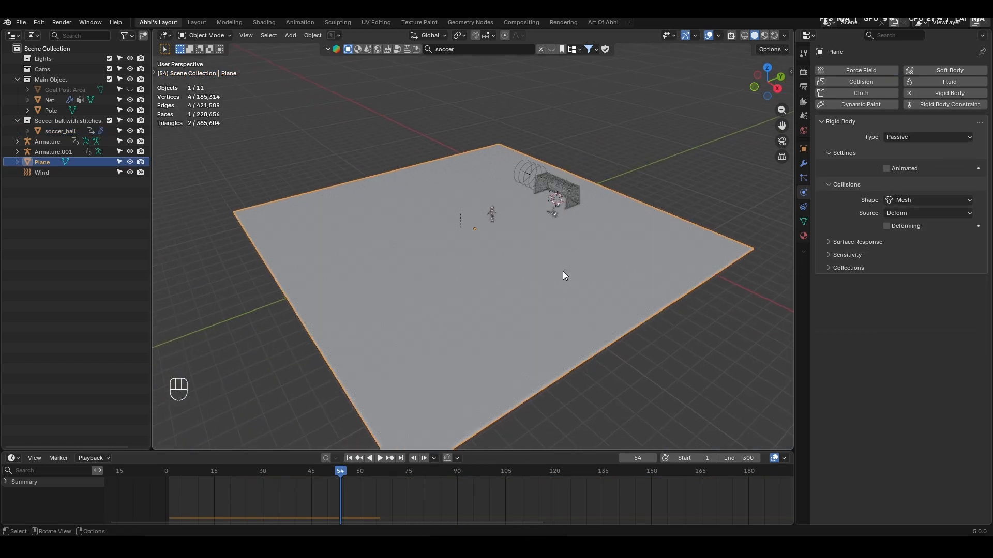
key(Delete)
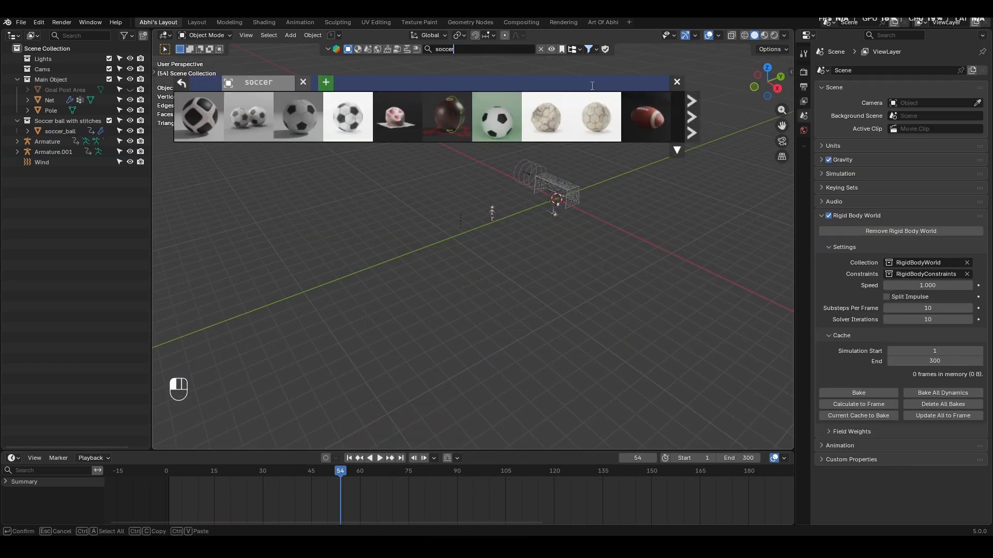
key(Return)
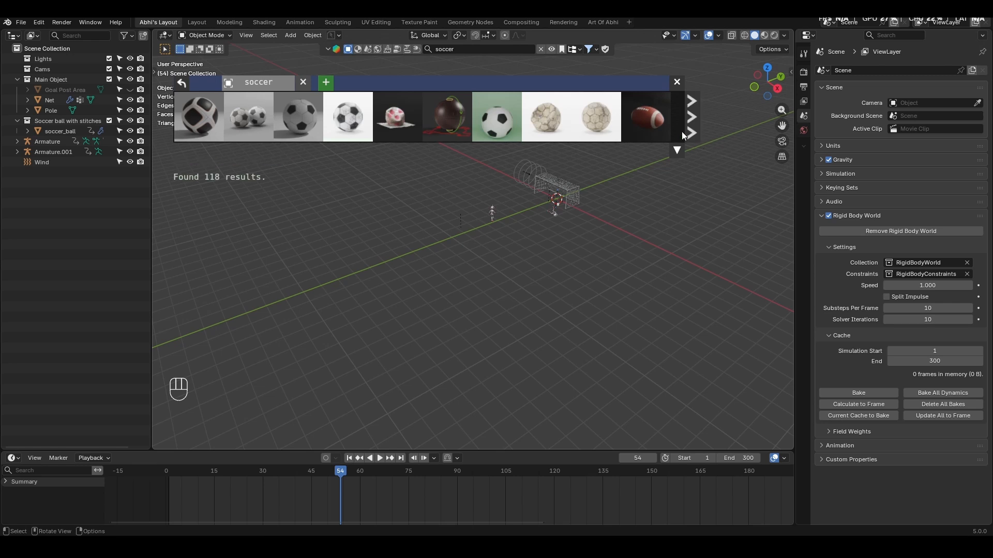
click(691, 118)
mouse_move(546, 126)
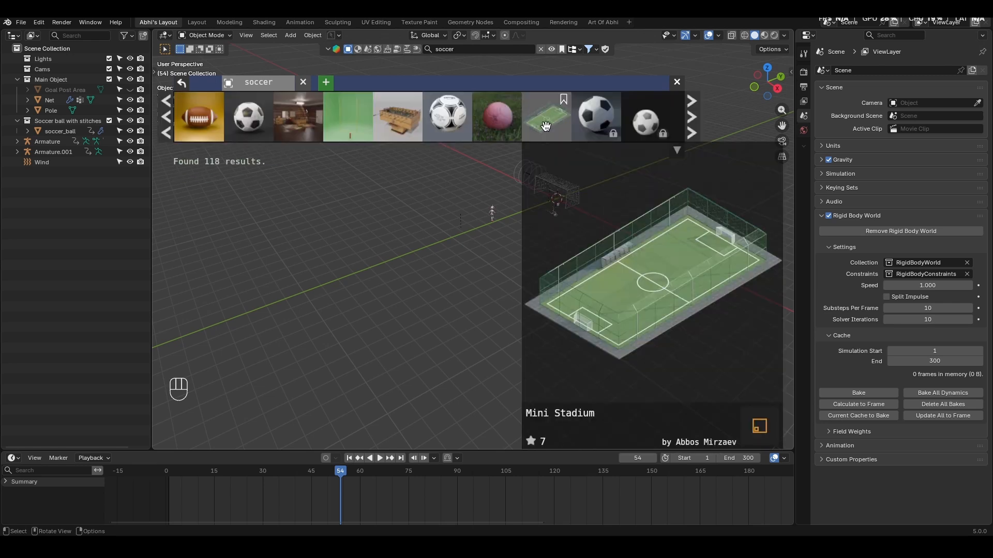
drag(546, 126, 575, 221)
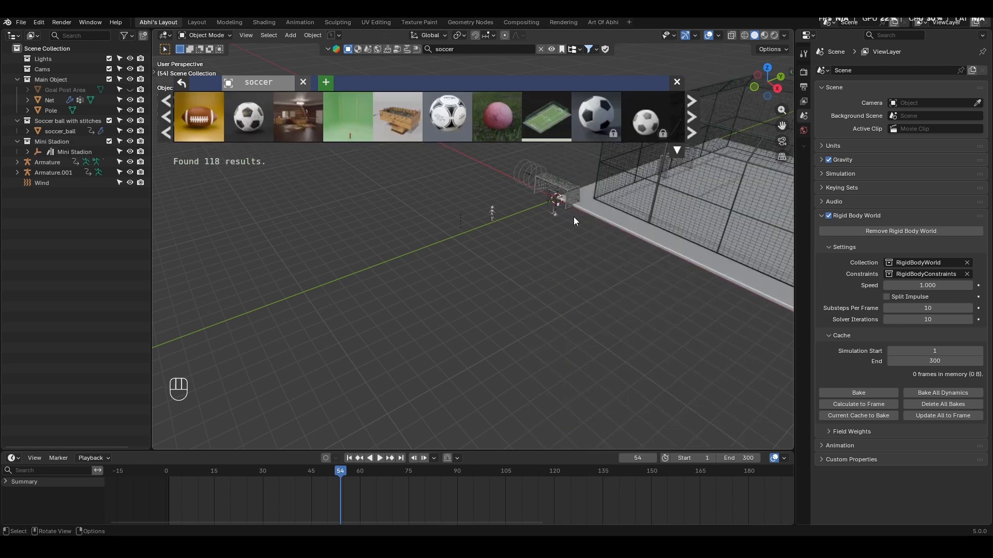
- Rotate the Mini Stadium -90° about Z in top view
click(557, 195)
key(KP_7)
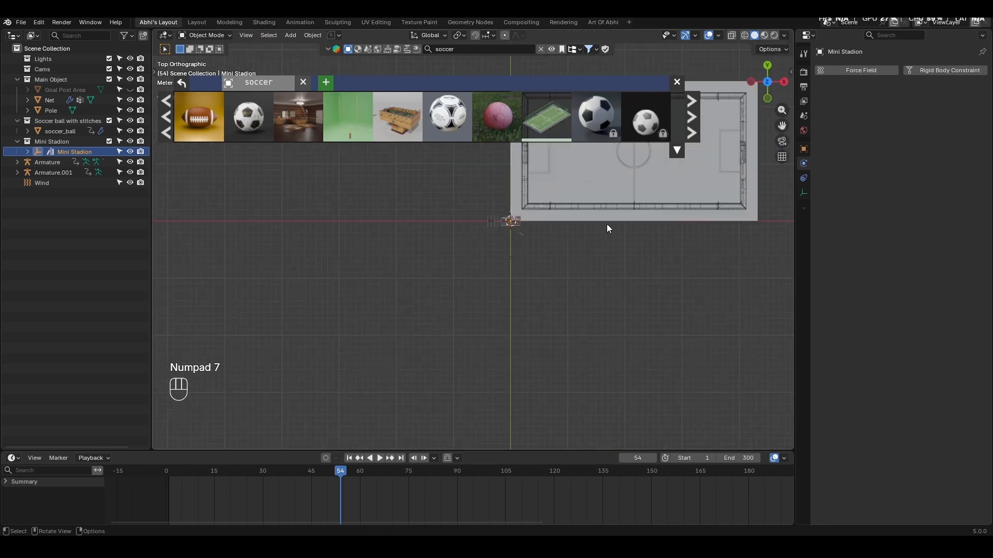
scroll(607, 225, down, 4)
key(r)
ctrl+click(470, 364)
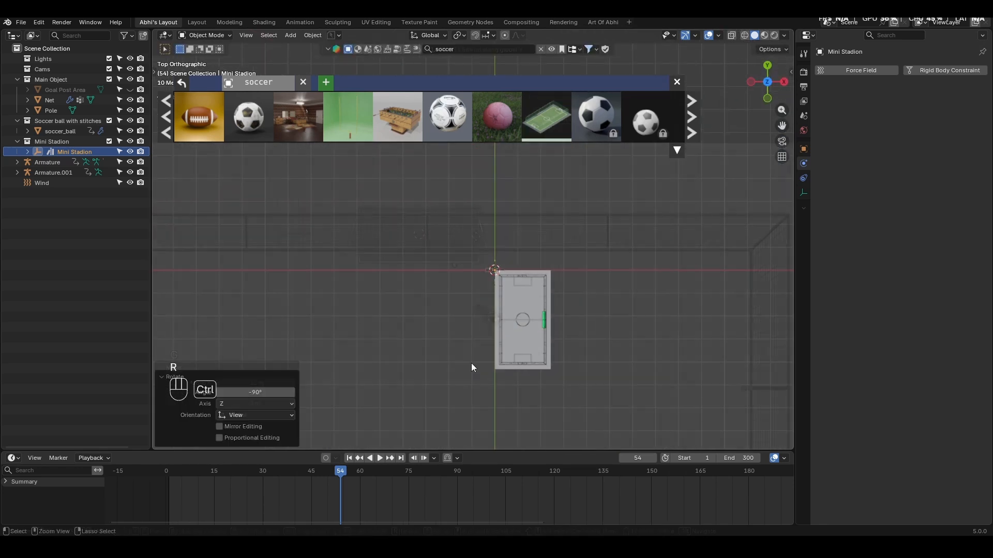
- Move the Mini Stadion -12 m in X and 1 m in Y, and adjust it further along Y to line up with the goal
key(g)
ctrl+click(443, 363)
scroll(500, 273, up, 15)
key(g)
key(y)
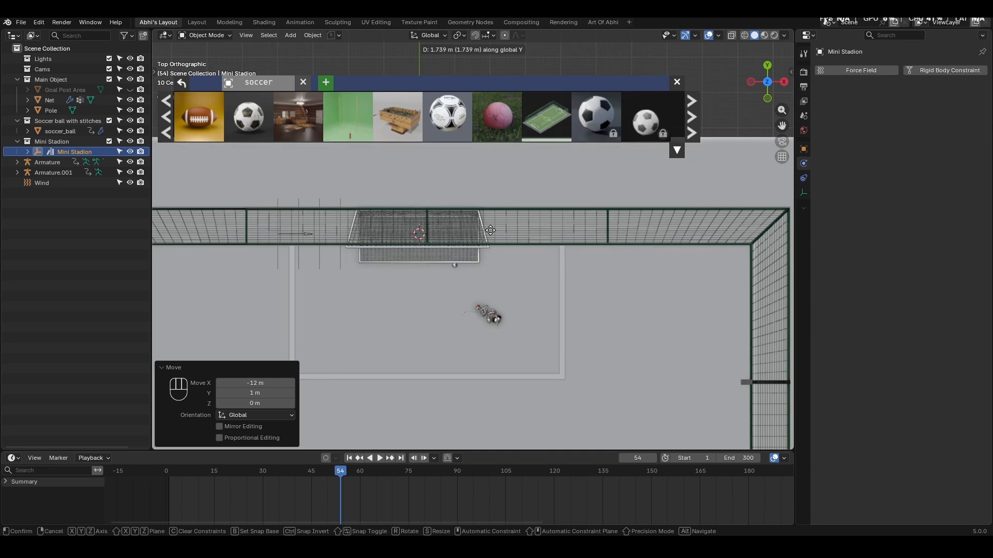
click(491, 230)
middle_drag(490, 230, 597, 315)
click(597, 316)
- Scale the goal's Pole and Net together by 1.161 and shift them along X to match the stadium's goal frame
key(KP_3)
key(KP_Decimal)
key(KP_1)
middle_drag(520, 252, 548, 324)
click(498, 282)
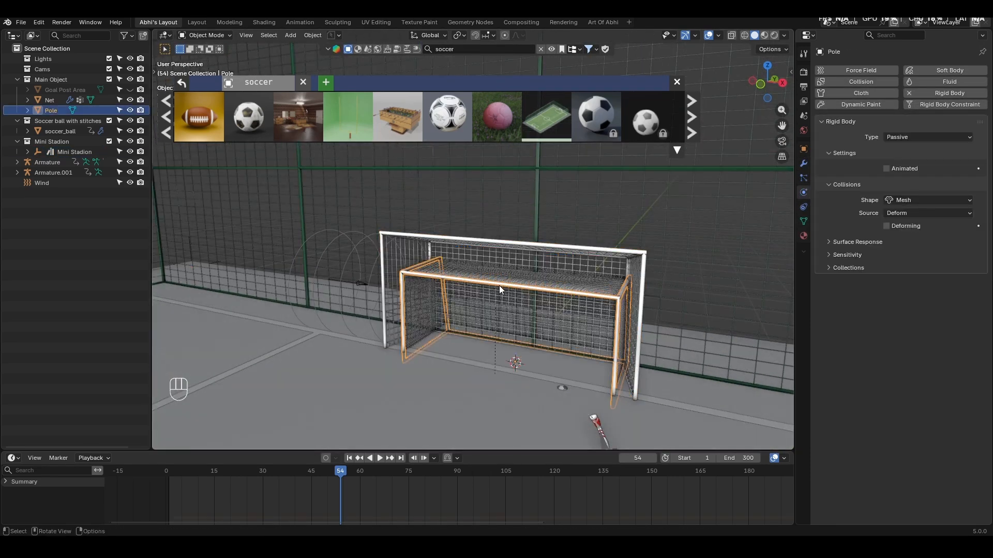
shift+click(499, 288)
key(s)
click(591, 321)
key(KP_1)
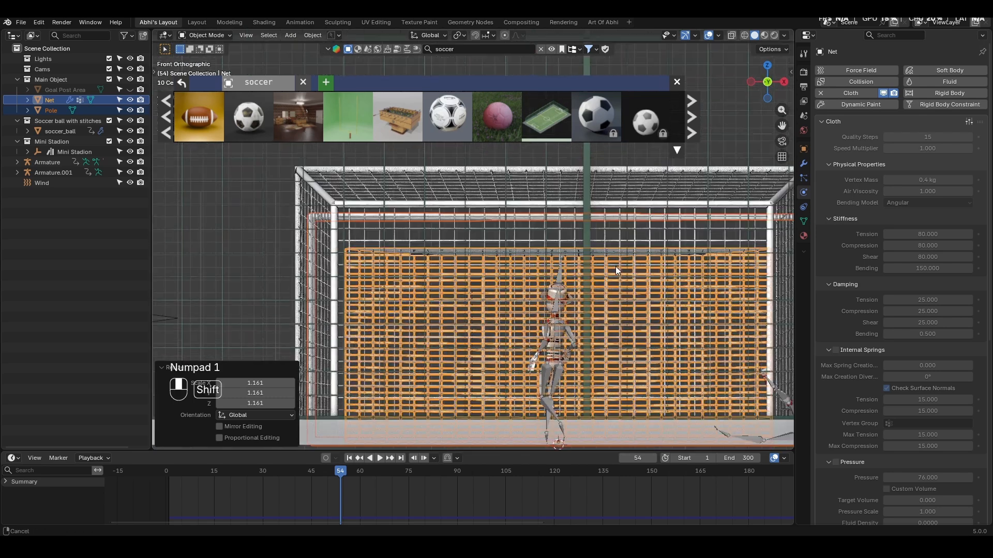
key(g)
key(x)
- Play the animation inside the stadium to examine the kick, the ball's flight, the goalkeeper's dive and the net
key(space)
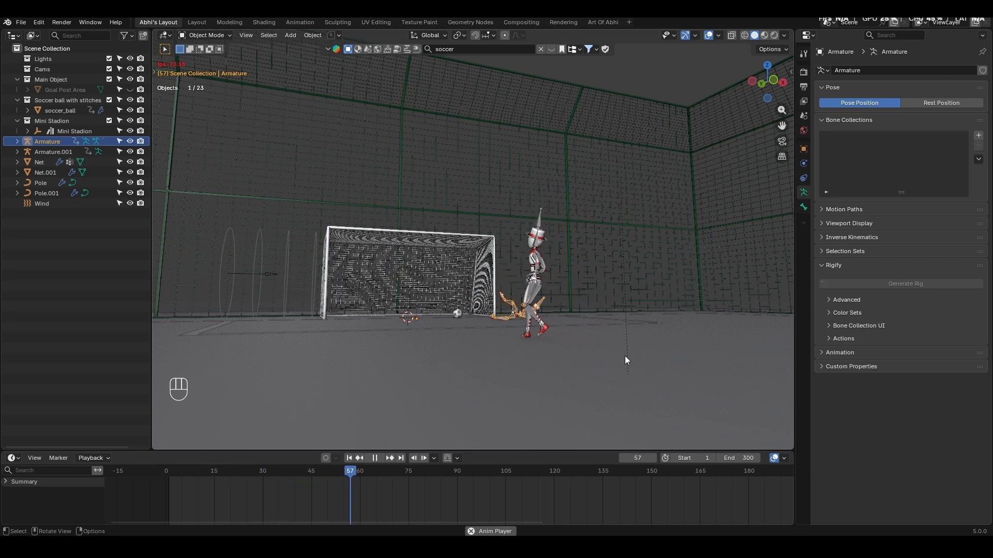
key(space)
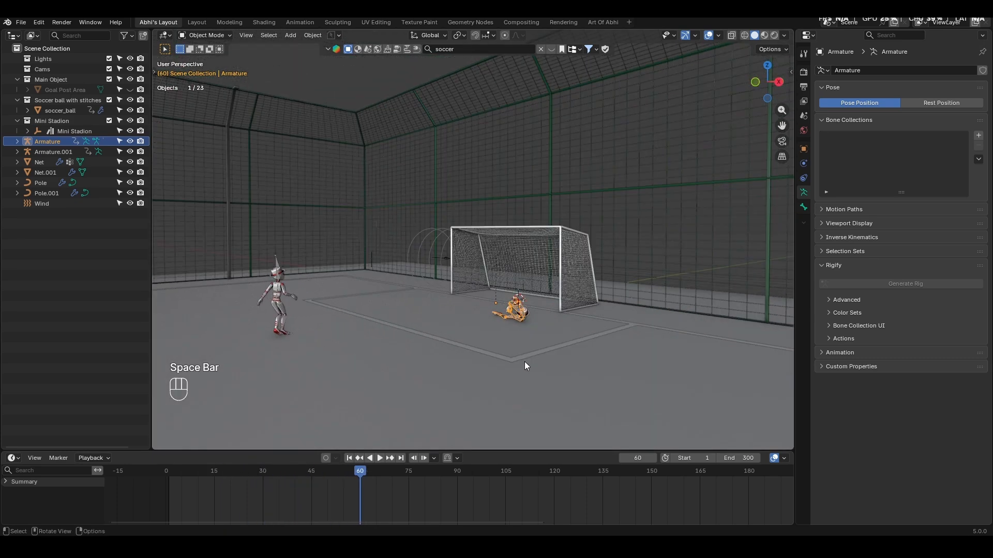
mouse_move(525, 362)
middle_down()
mouse_move(575, 368)
mouse_move(564, 337)
mouse_move(593, 348)
mouse_move(569, 356)
mouse_move(619, 340)
mouse_move(567, 339)
mouse_move(566, 348)
mouse_move(542, 333)
mouse_move(462, 358)
mouse_move(471, 334)
mouse_move(553, 310)
mouse_move(575, 289)
mouse_move(578, 298)
mouse_move(575, 260)
mouse_move(549, 256)
middle_up()
scroll(552, 255, down, 3)
middle_drag(552, 255, 552, 282)
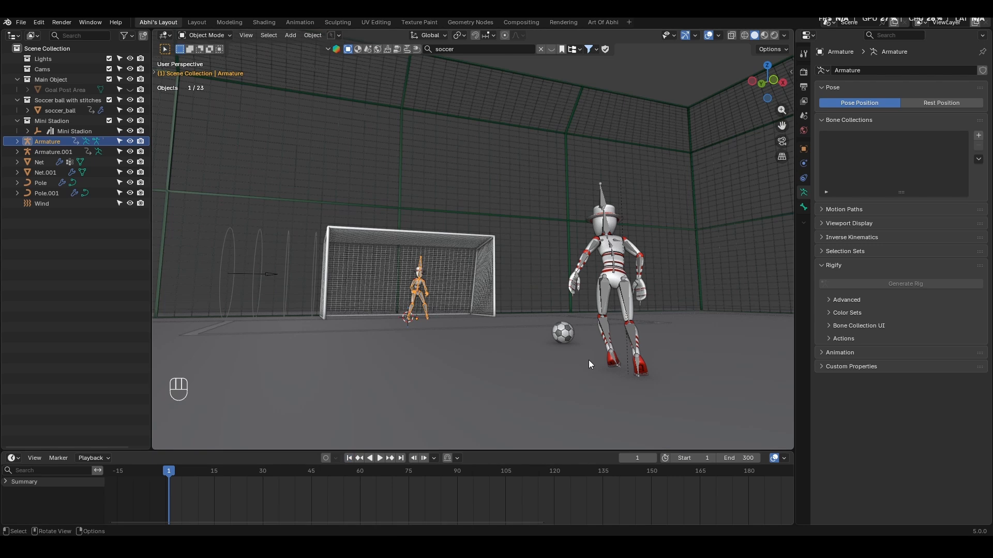
key(space)
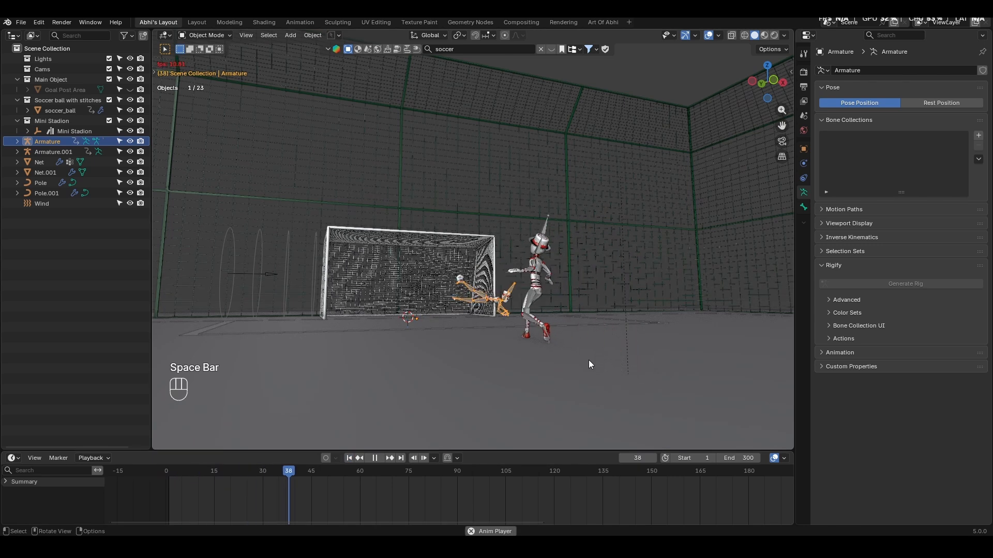